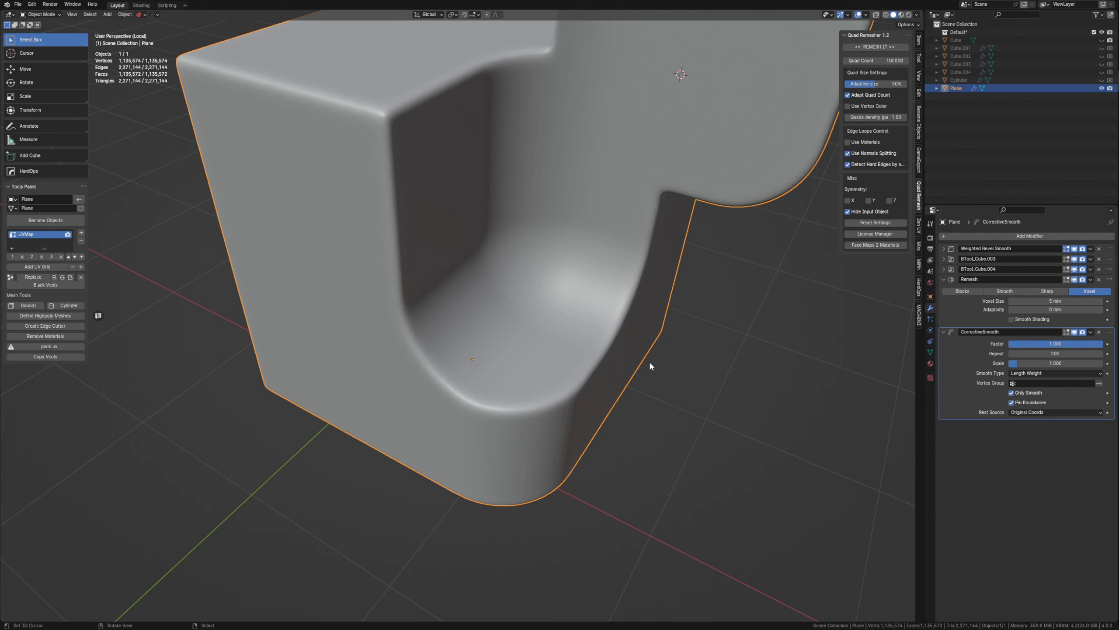
Examine the rounded edges and the scooped pocket of the voxel-remeshed part from several angles.
middle_click_drag(650, 366, 579, 312)
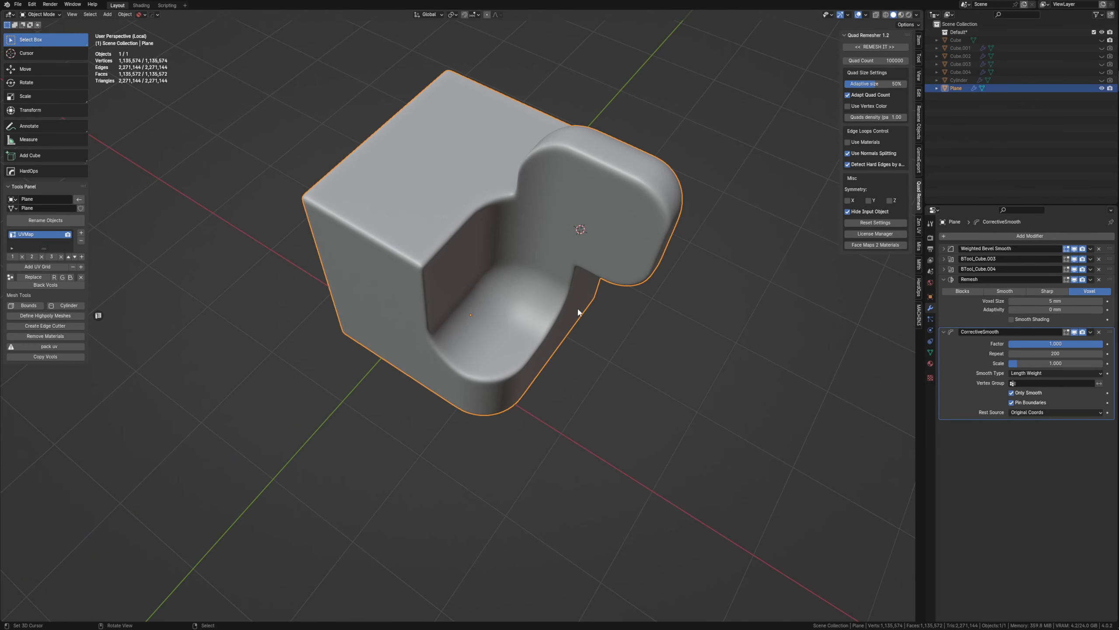
middle_click_drag(499, 234, 524, 229)
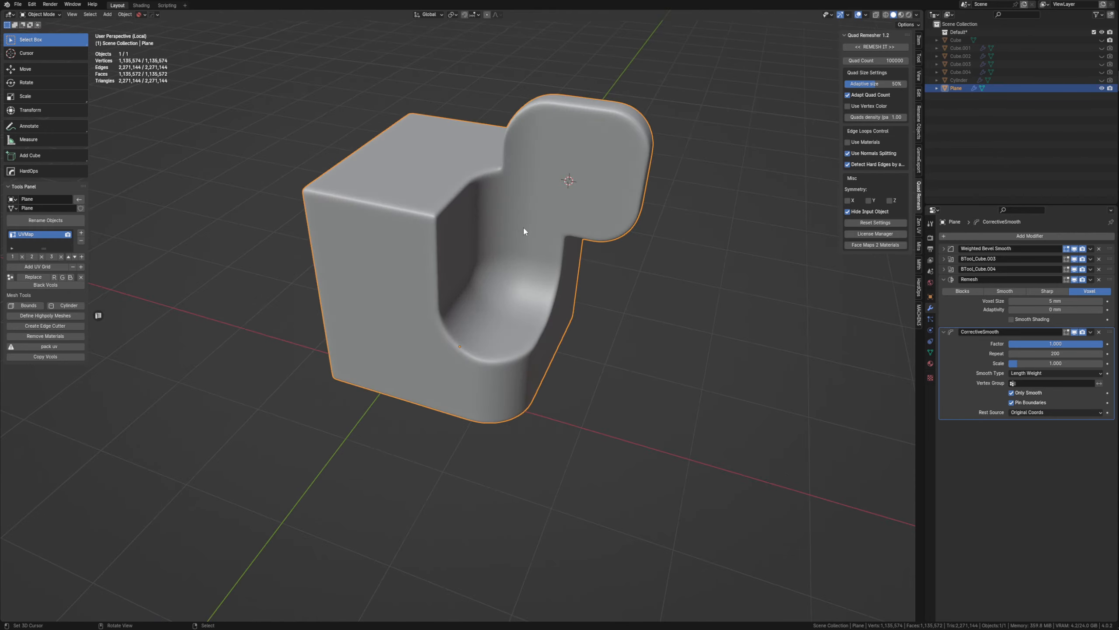
scroll(523, 229, "up", 4)
middle_click_drag(484, 286, 460, 277)
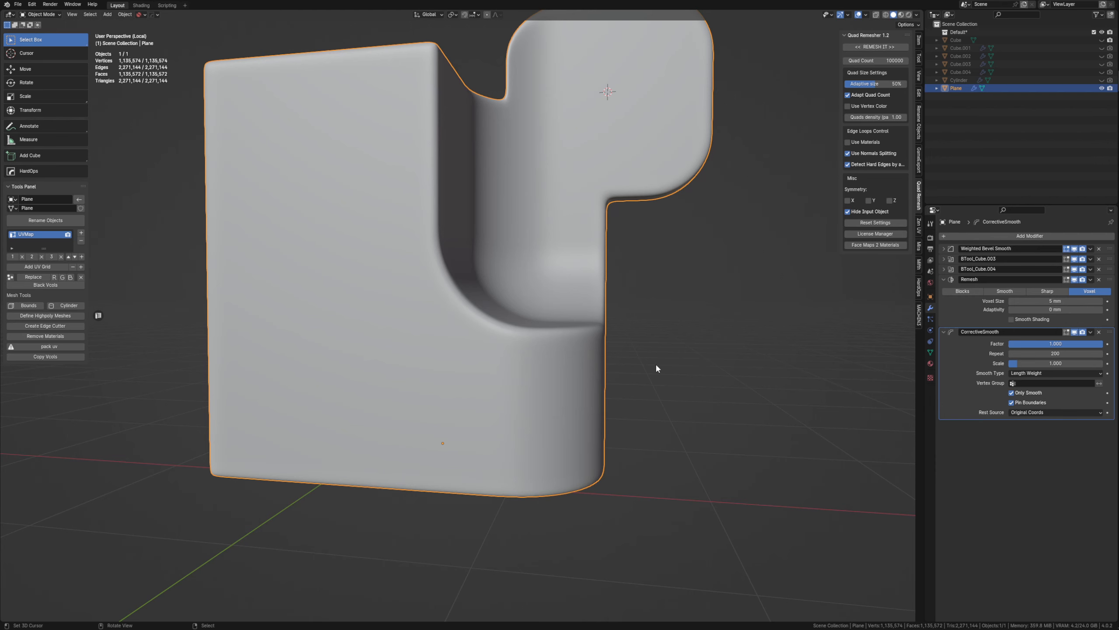
middle_click_drag(685, 264, 613, 405)
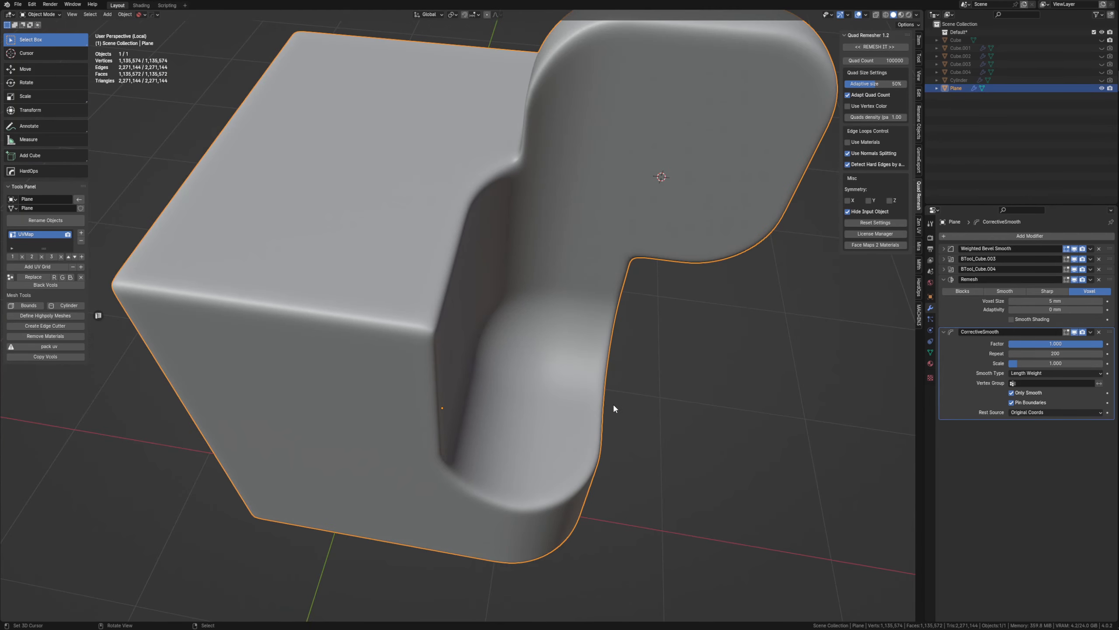
scroll(402, 333, "up", 3)
scroll(403, 337, "up", 4)
Shade the part smooth and delete its Remesh and CorrectiveSmooth modifiers.
key("z")
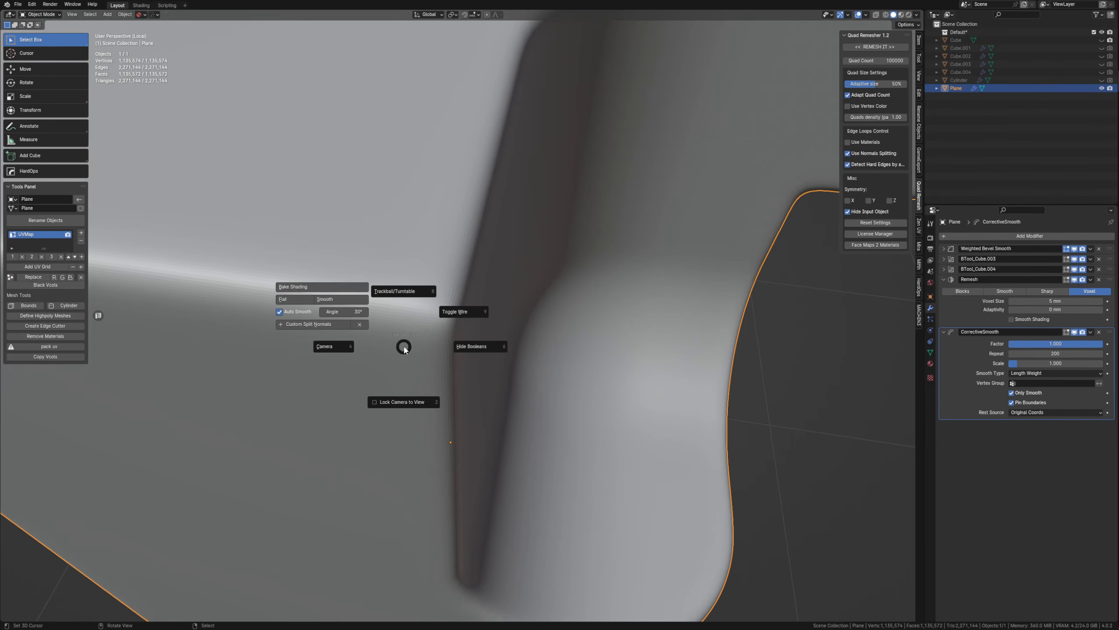
left_click(347, 299)
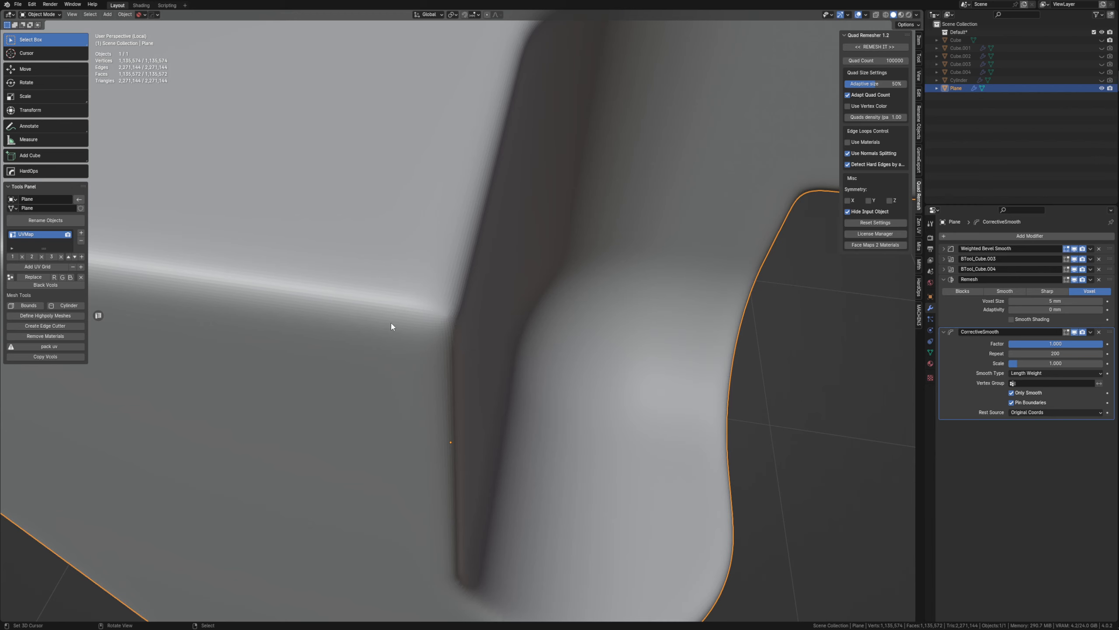
left_click(1099, 282)
left_click(1099, 279)
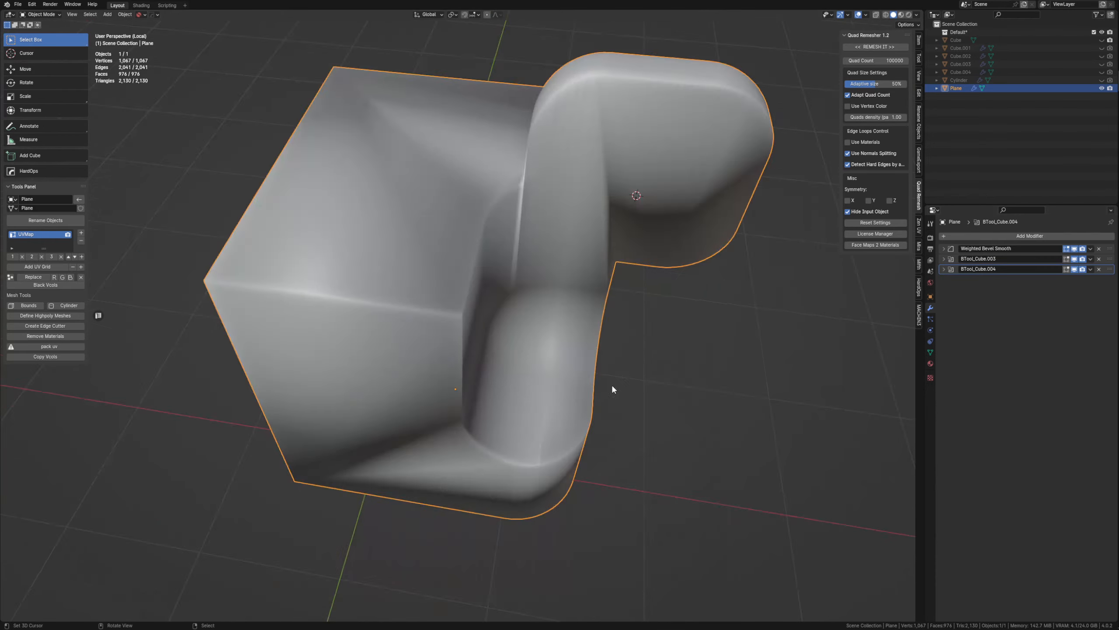
Enable Auto Smooth at 30° in the part's shading options.
key("z")
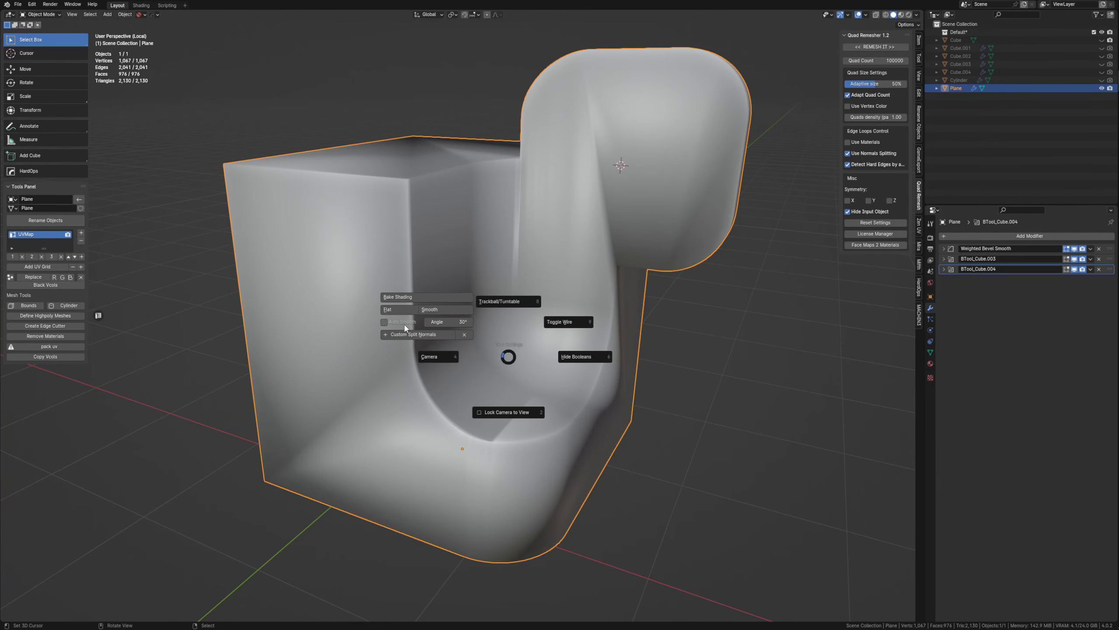
left_click(405, 323)
key("z")
left_click(635, 349)
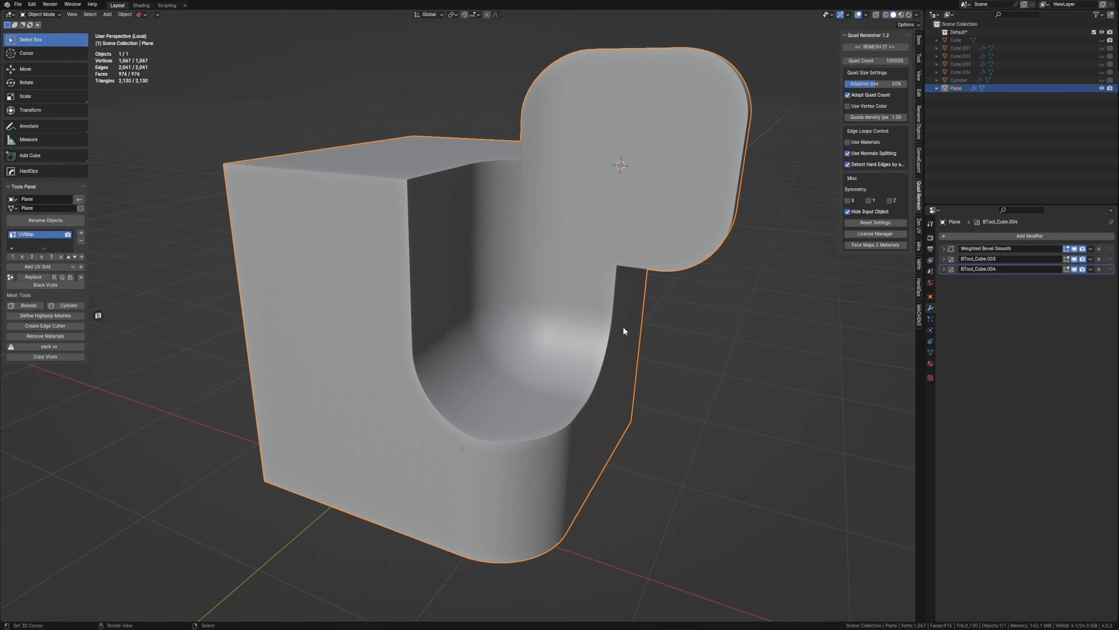
Quad-remesh the part with a quad count of 20000 and hard-edge detection by angle turned off.
middle_click_drag(567, 317, 854, 71)
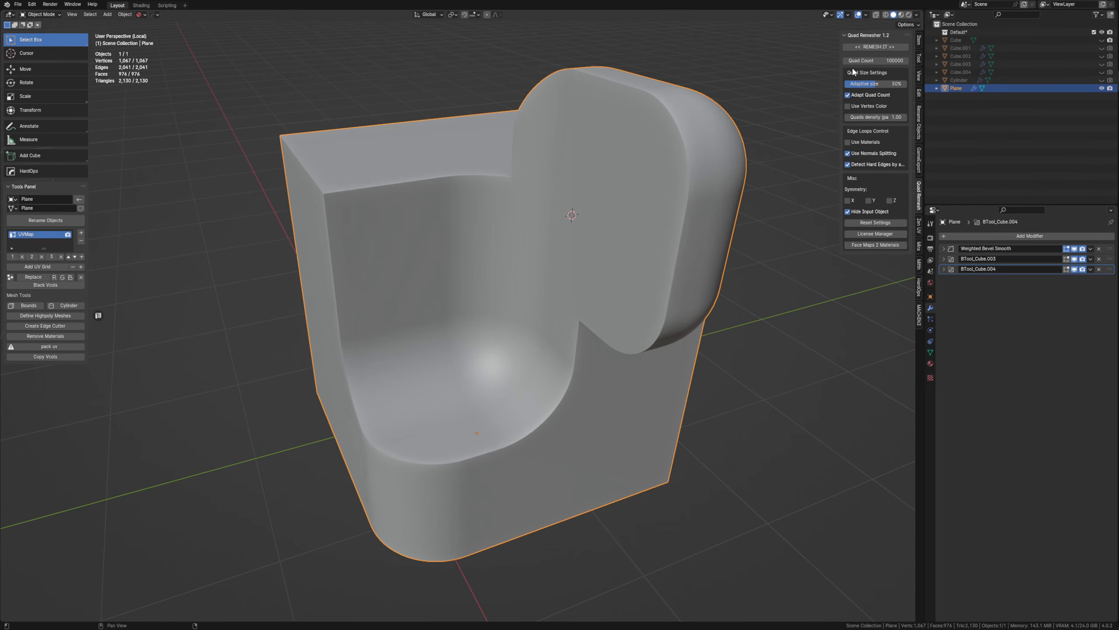
left_click(892, 60)
type("20000")
key("Return")
middle_click_drag(586, 335, 608, 341)
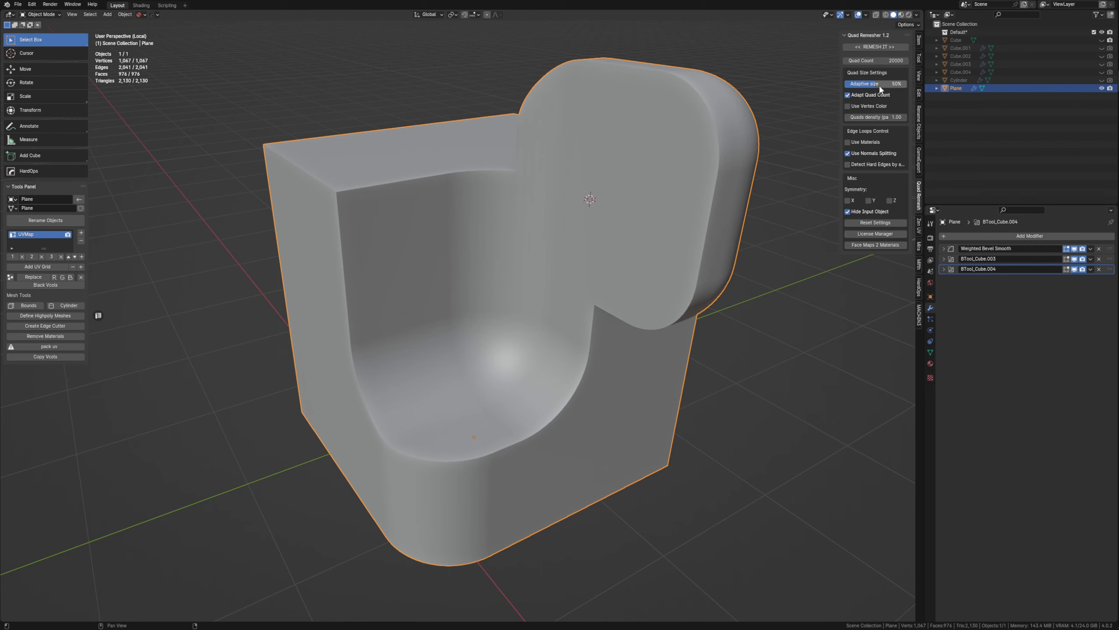
left_click(879, 154)
middle_click_drag(542, 249, 403, 244)
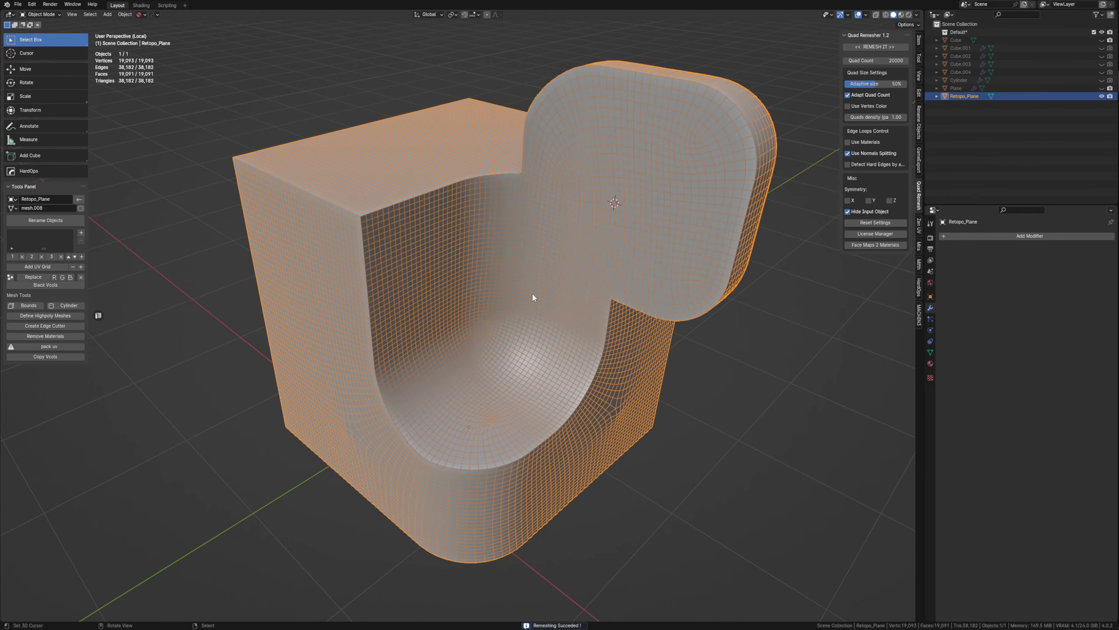
Inspect the remeshed part's quad flow from several sides and turn off its wireframe display.
middle_click_drag(533, 296, 338, 182)
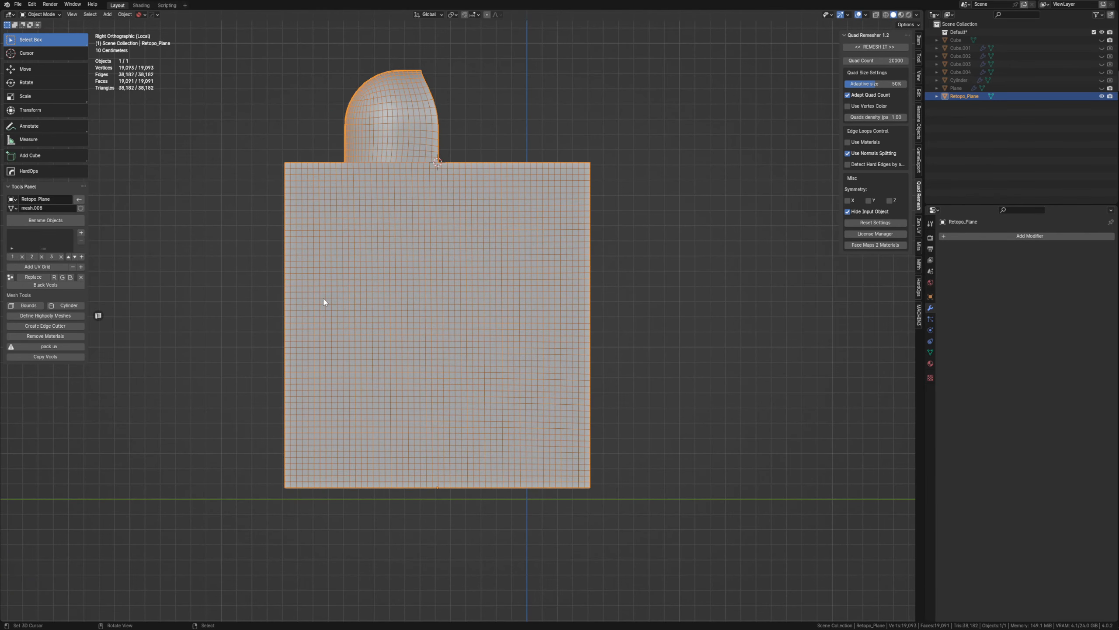
middle_click_drag(325, 302, 640, 205)
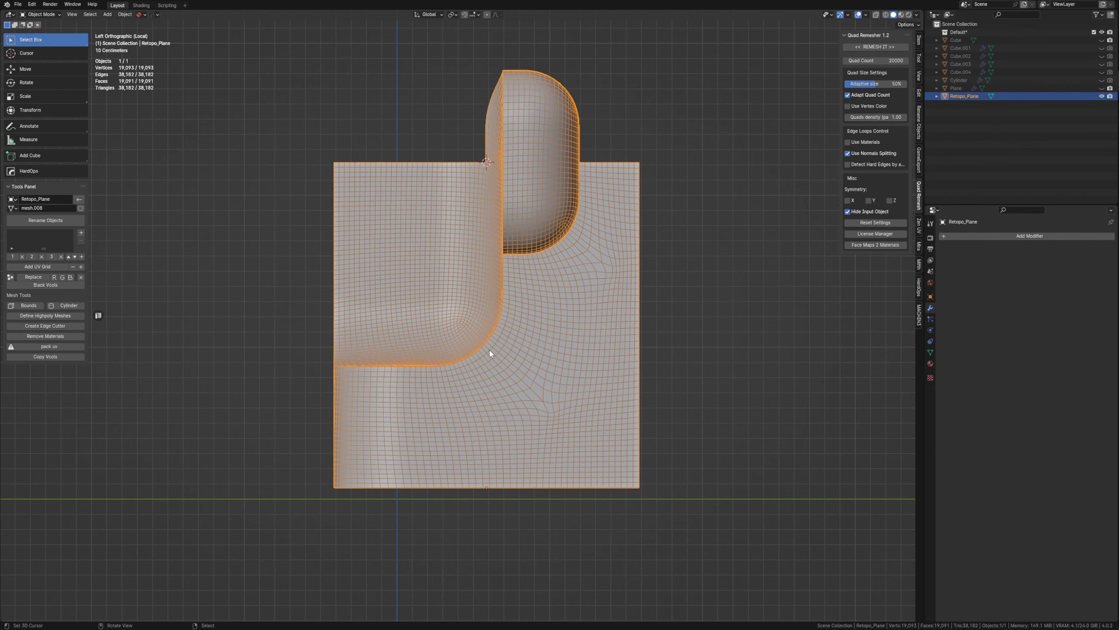
middle_click_drag(357, 376, 652, 188)
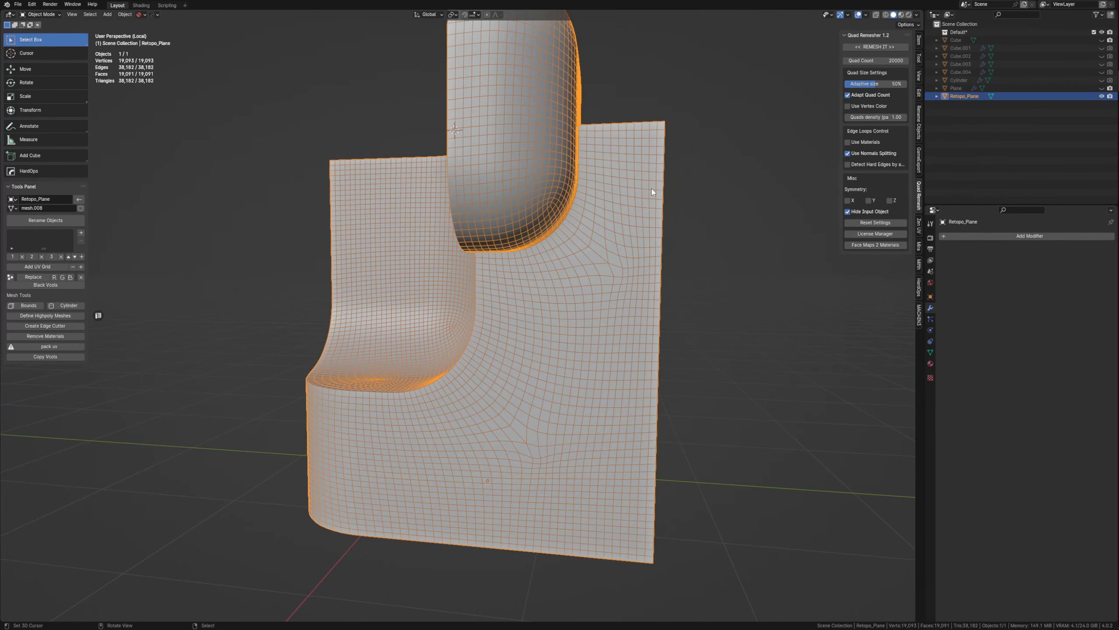
middle_click_drag(579, 240, 557, 326)
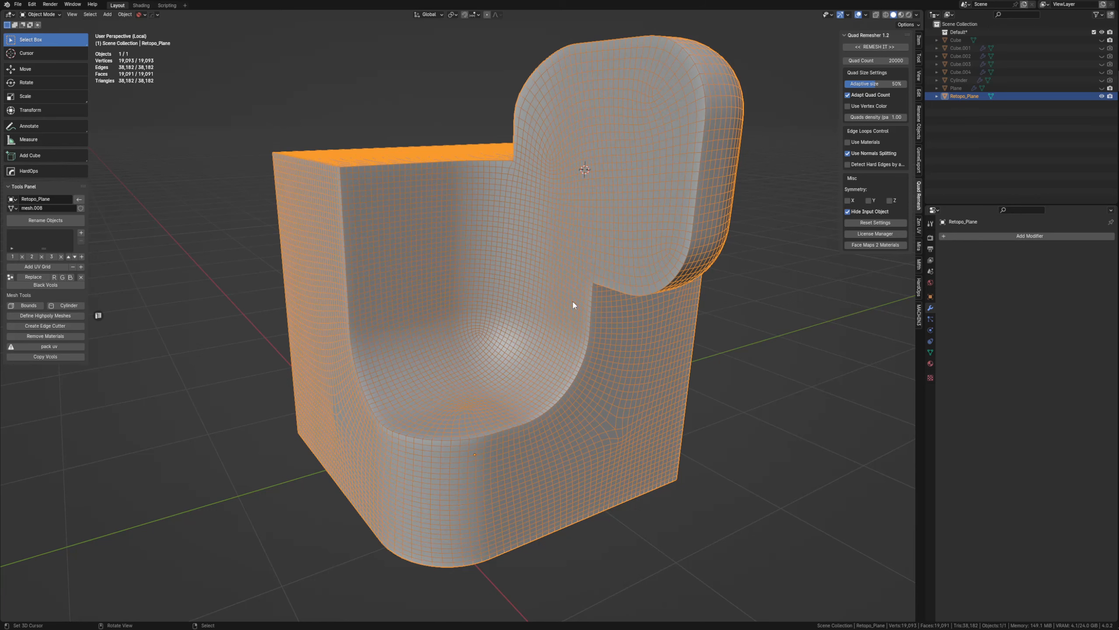
key("z")
left_click(612, 279)
Add a Subdivision Surface modifier at level 3 to the remeshed part and disable Auto Smooth on its mesh.
middle_click_drag(622, 287, 558, 294)
key("ctrl+2")
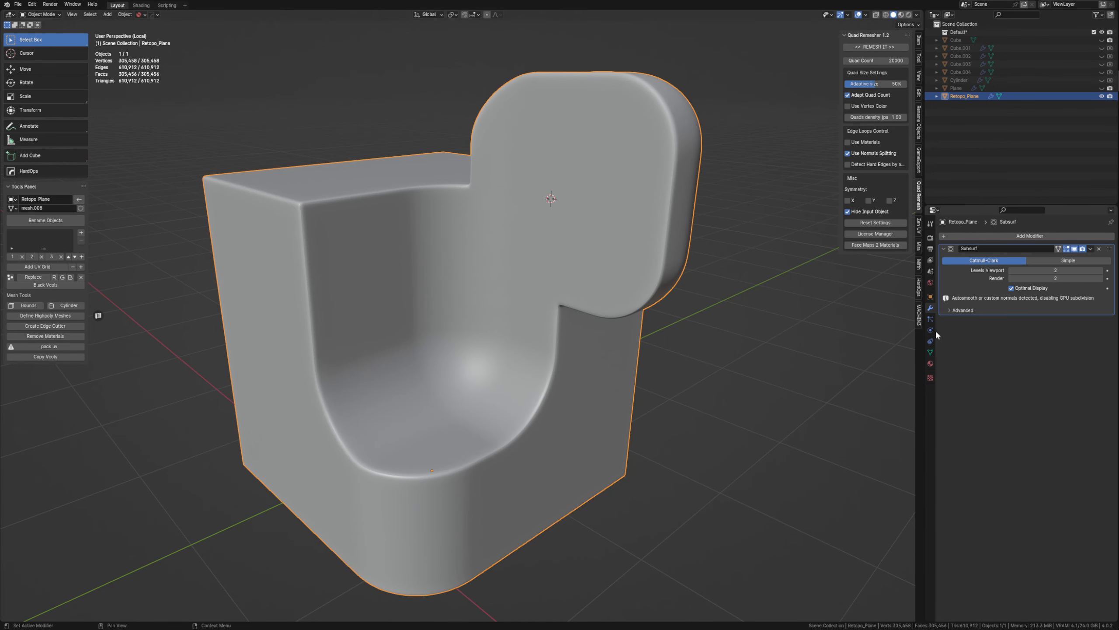
key("ctrl+3")
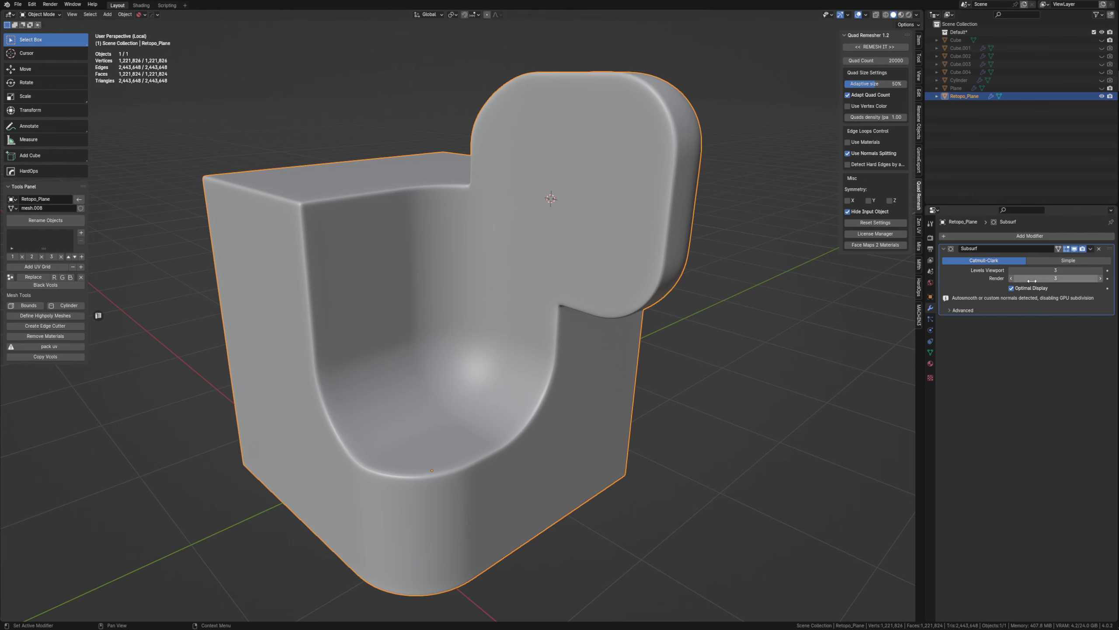
left_click(931, 353)
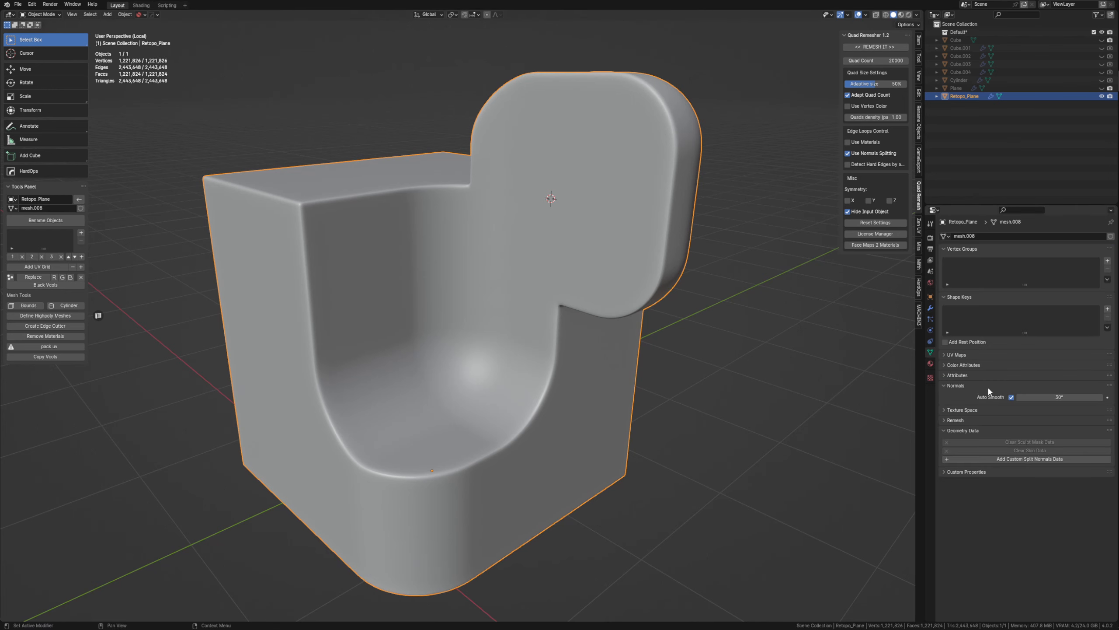
left_click(1011, 397)
Examine the subdivided part's edge highlights up close and its underlying quad topology in Edit Mode.
middle_click_drag(392, 366, 449, 205)
scroll(439, 280, "up", 5)
scroll(450, 204, "down", 4)
middle_click_drag(564, 291, 489, 195)
scroll(513, 276, "up", 4)
middle_click_drag(489, 195, 481, 273, "shift")
middle_click_drag(481, 274, 490, 299, "shift")
key("Tab")
left_click(413, 311)
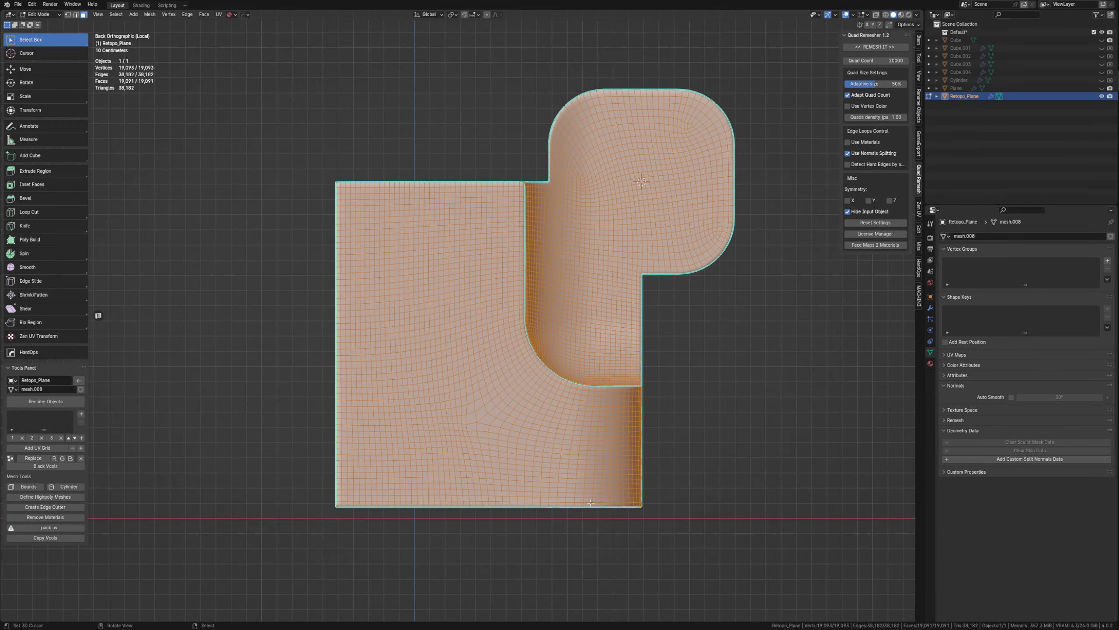
key("Tab")
middle_click_drag(589, 343, 475, 343)
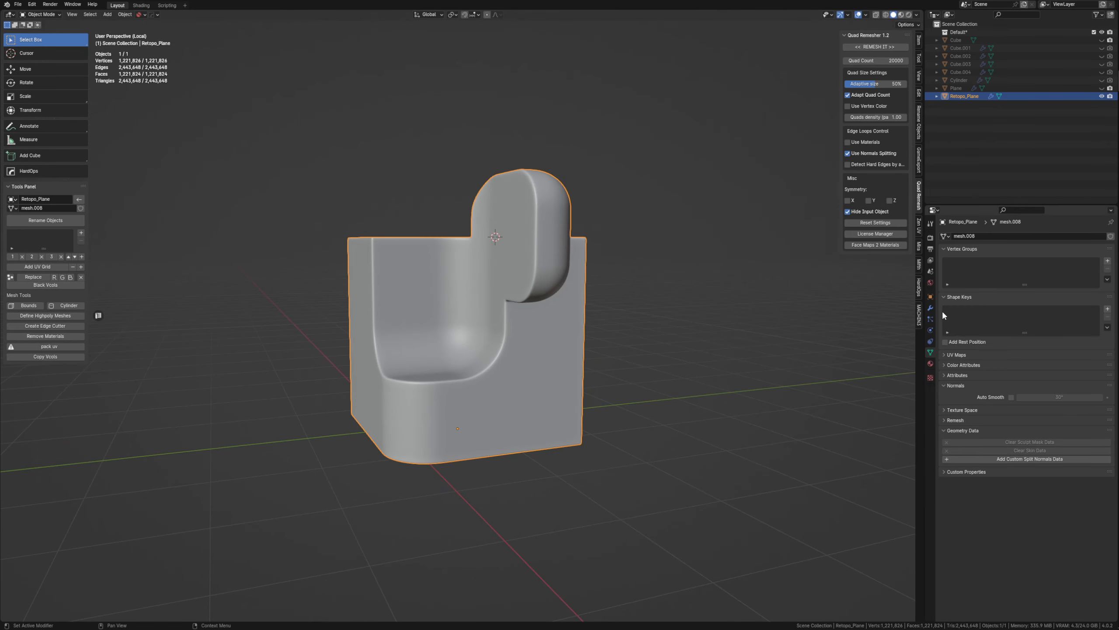
Compare the part with and without subdivision by switching the Subsurf modifier's viewport display off and on.
left_click(930, 308)
left_click(1074, 249)
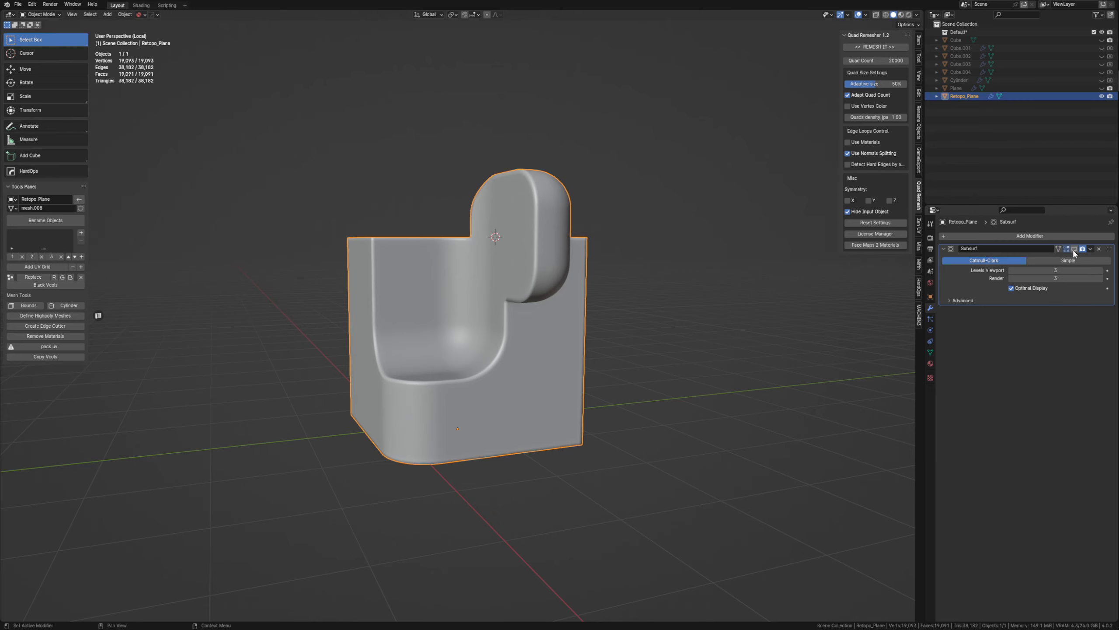
left_click(1074, 249)
Move the subdivided remeshed part along the Y axis, away from its original position.
middle_click_drag(794, 292, 600, 381)
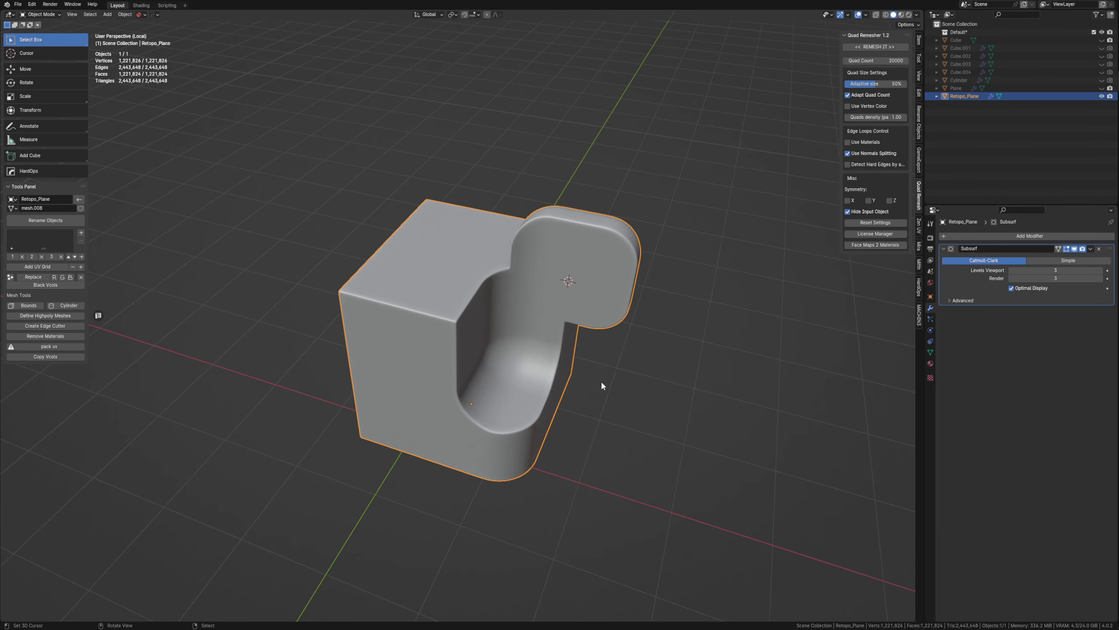
scroll(474, 320, "up", 6)
middle_click_drag(415, 345, 463, 284)
scroll(488, 376, "down", 9)
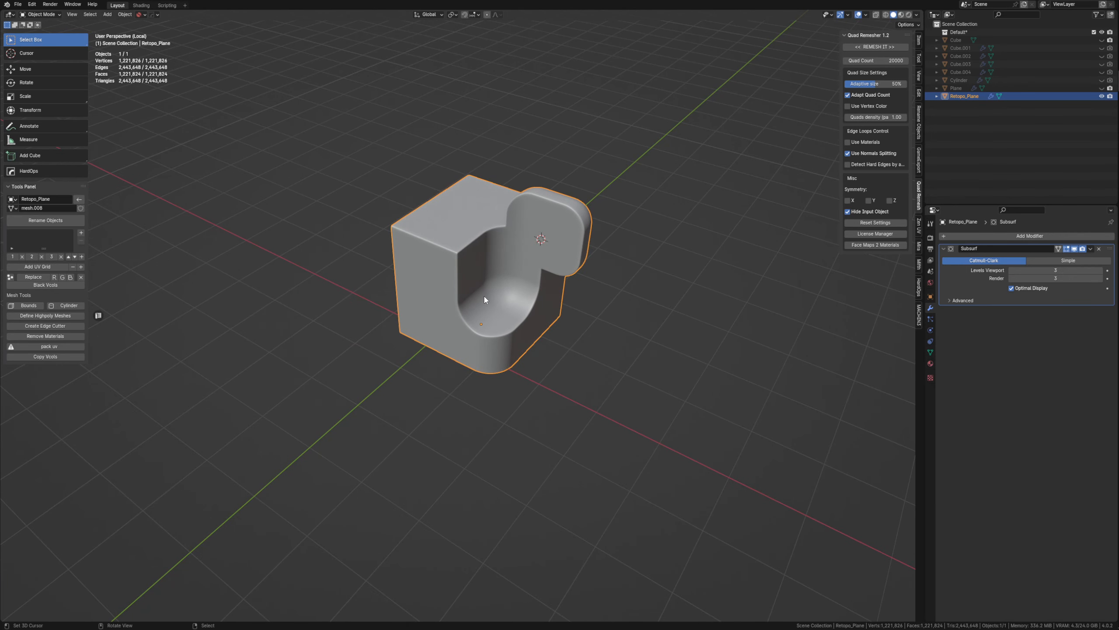
key("g")
key("y")
left_click(571, 267)
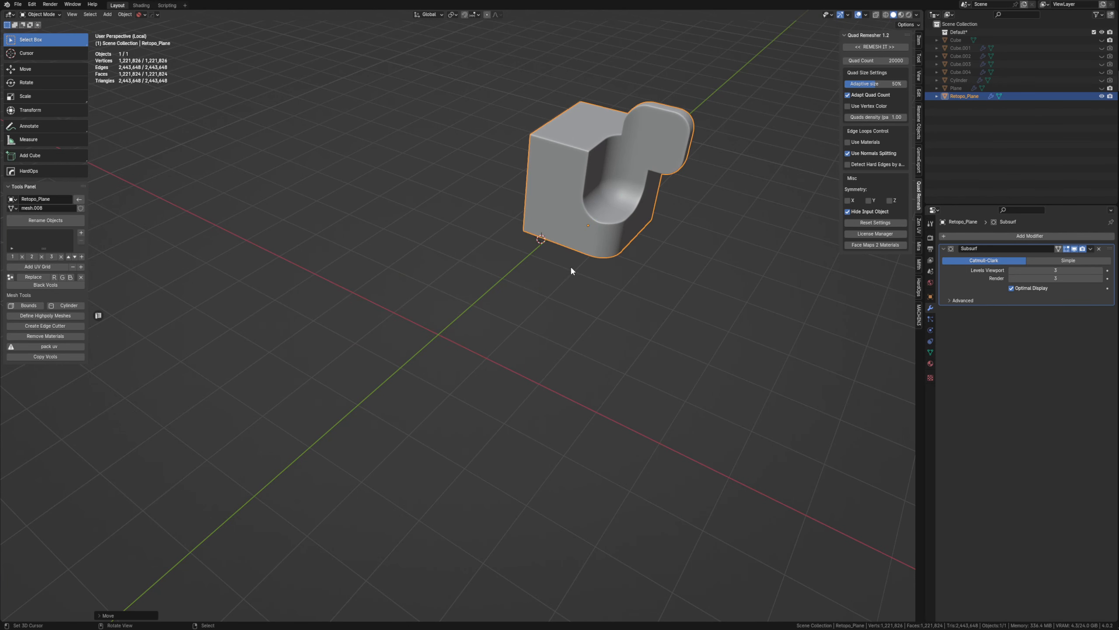
Unhide all objects and duplicate the original part with its two boolean cutters along Y, beyond the remeshed copy.
key("alt+h")
scroll(527, 302, "up", 5)
left_click(456, 328)
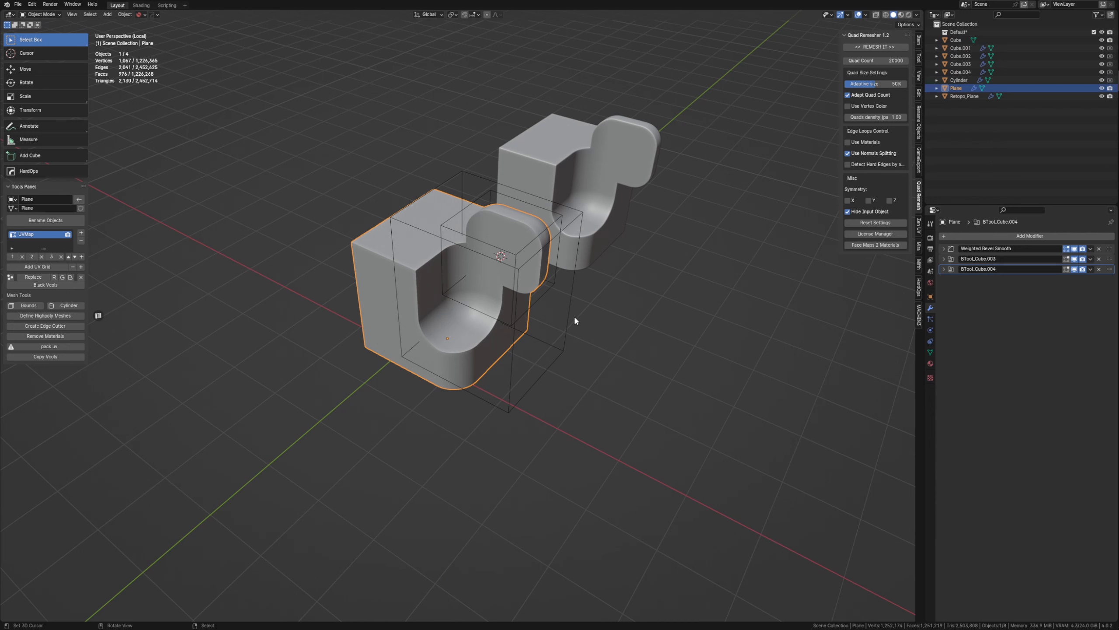
left_click_drag(537, 450, 426, 284, "shift")
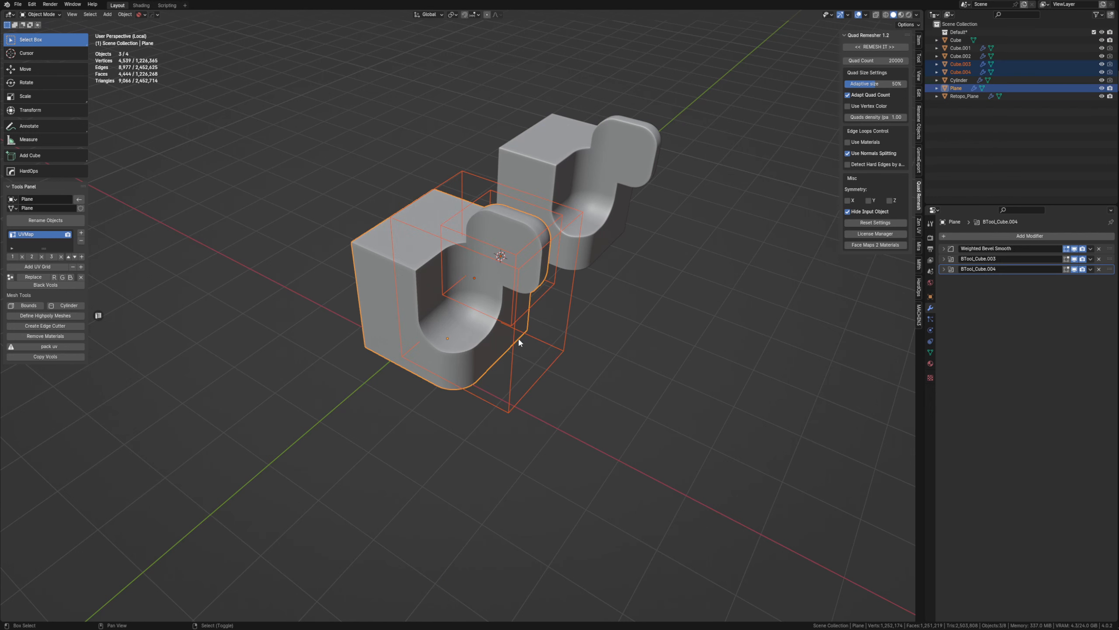
key("shift+d")
key("y")
left_click(430, 342)
Hide the two boolean cutter boxes, Cube.003 and Cube.004, around the original part.
left_click(480, 342)
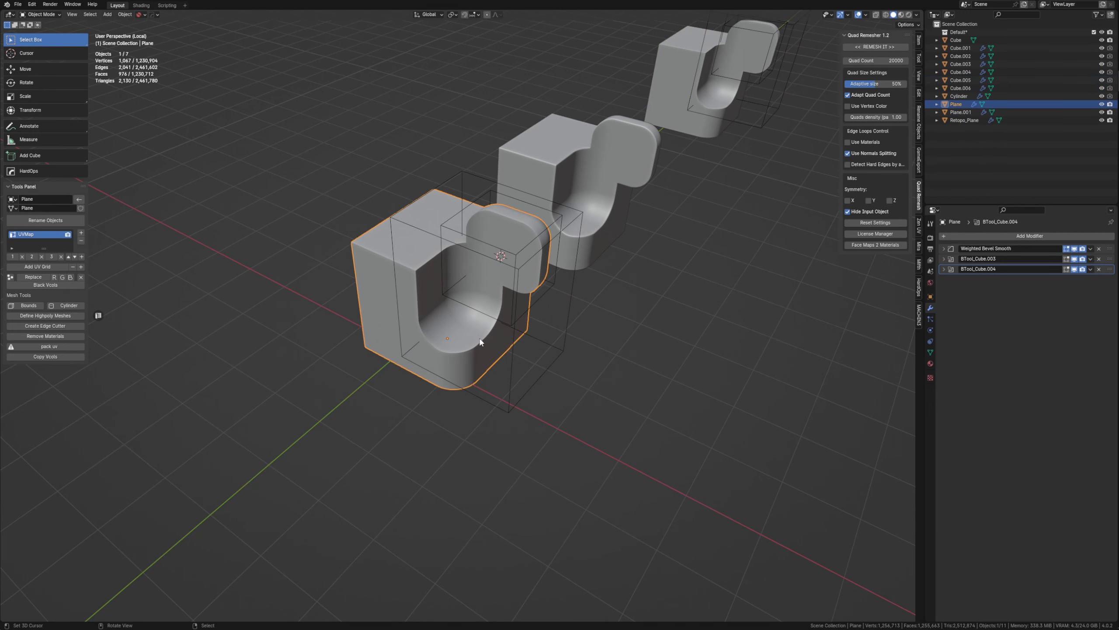
left_click_drag(545, 400, 551, 294)
key("h")
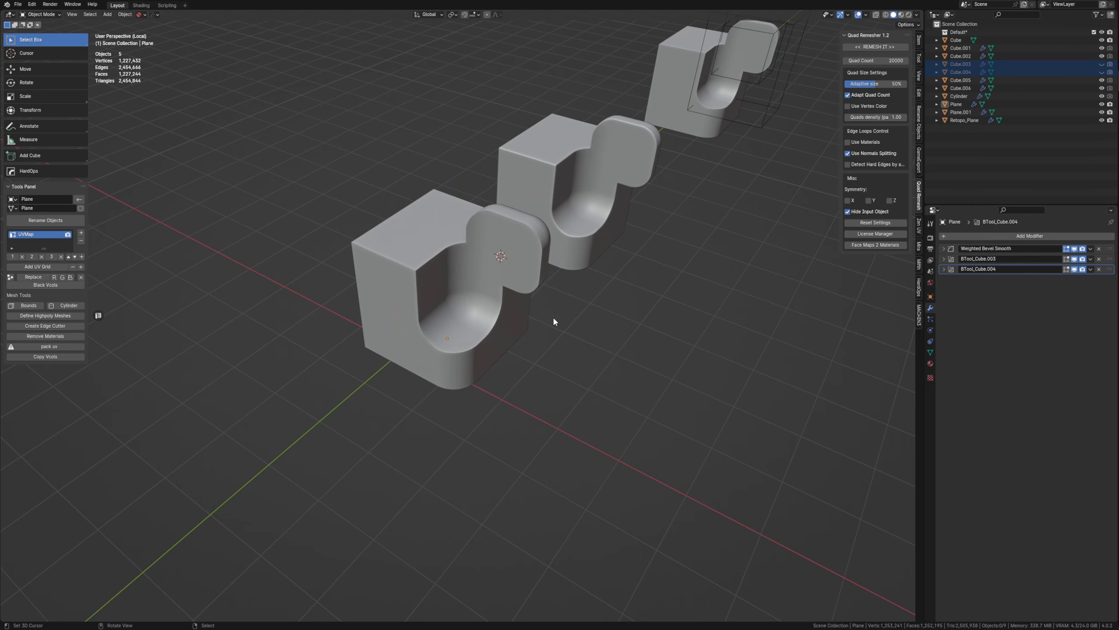
Quad-remesh the original part again with the quad count set to 5000.
right_click(476, 345)
scroll(449, 326, "up", 5)
scroll(450, 325, "down", 3)
scroll(485, 325, "up", 3)
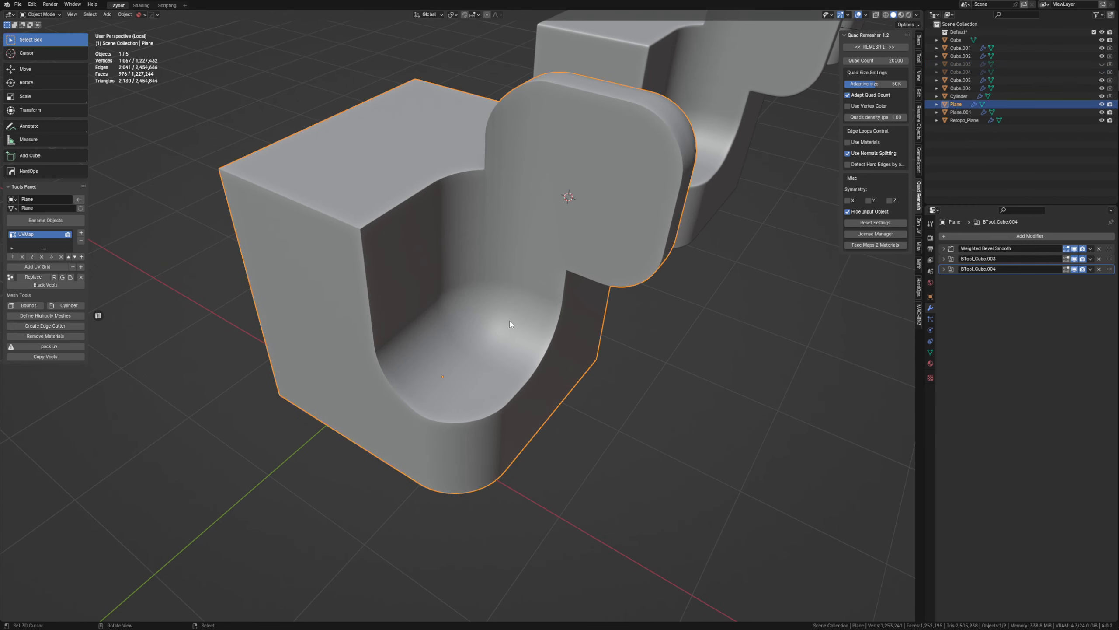
middle_click_drag(510, 324, 612, 122)
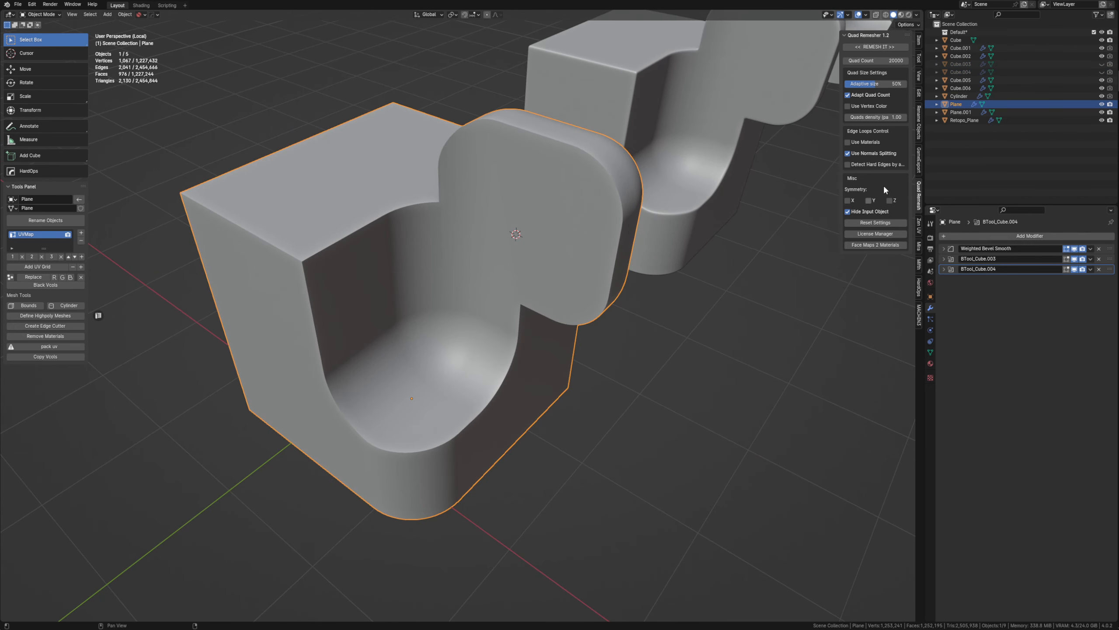
left_click(852, 61)
key("BackSpace")
key("Right")
key("BackSpace")
type("5")
key("Return")
left_click(877, 47)
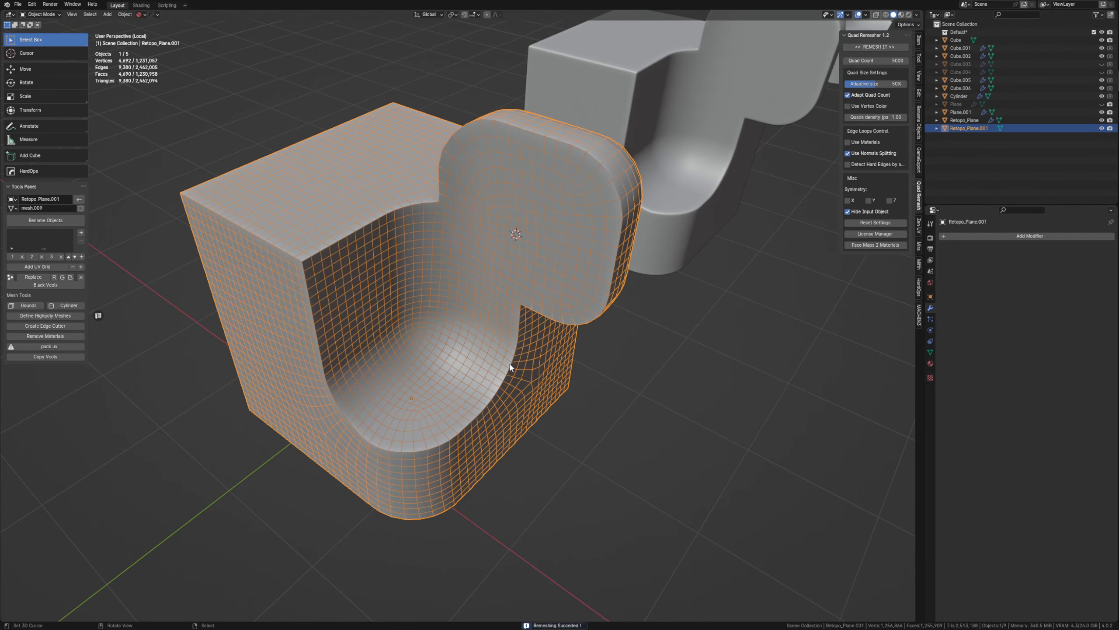
Inspect the 5000-quad mesh from behind and turn off its wireframe display.
middle_click_drag(512, 367, 443, 330)
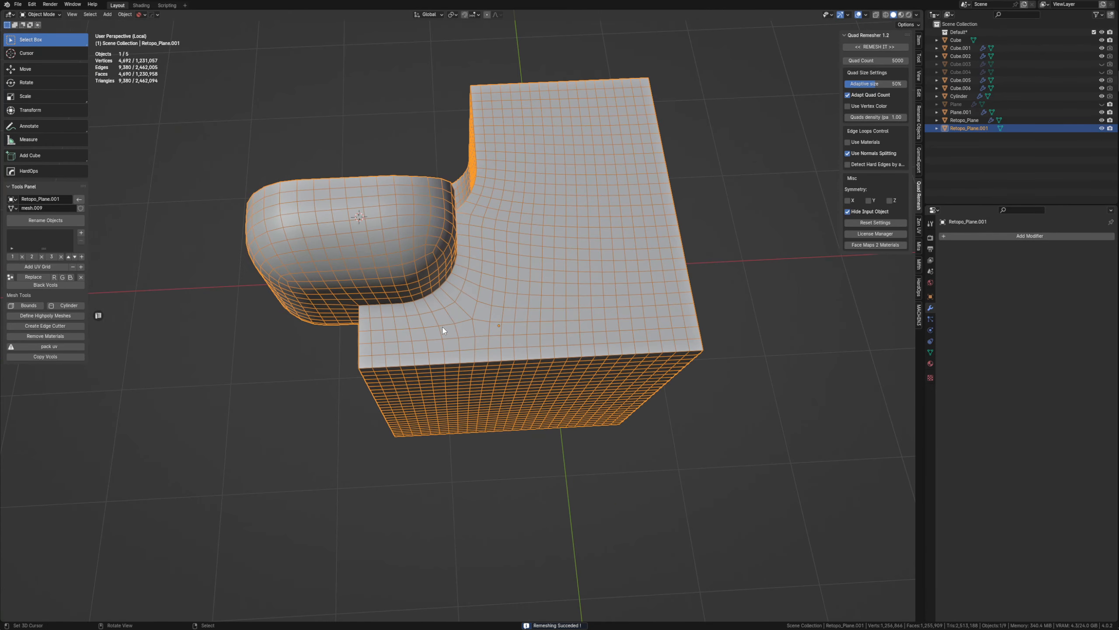
middle_click_drag(512, 258, 478, 299)
key("shift+w")
Select the denser subdivided copy, Retopo_Plane, and turn on its wireframe display.
scroll(463, 312, "down", 4)
middle_click_drag(378, 337, 482, 327)
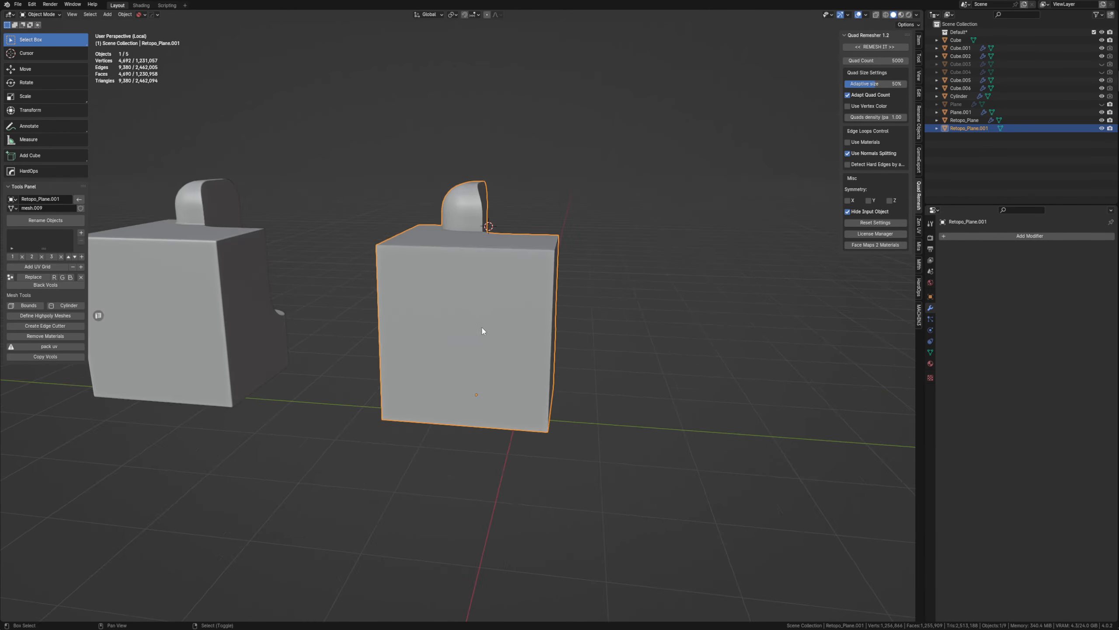
scroll(480, 326, "down", 5)
right_click(328, 315)
key("shift+w")
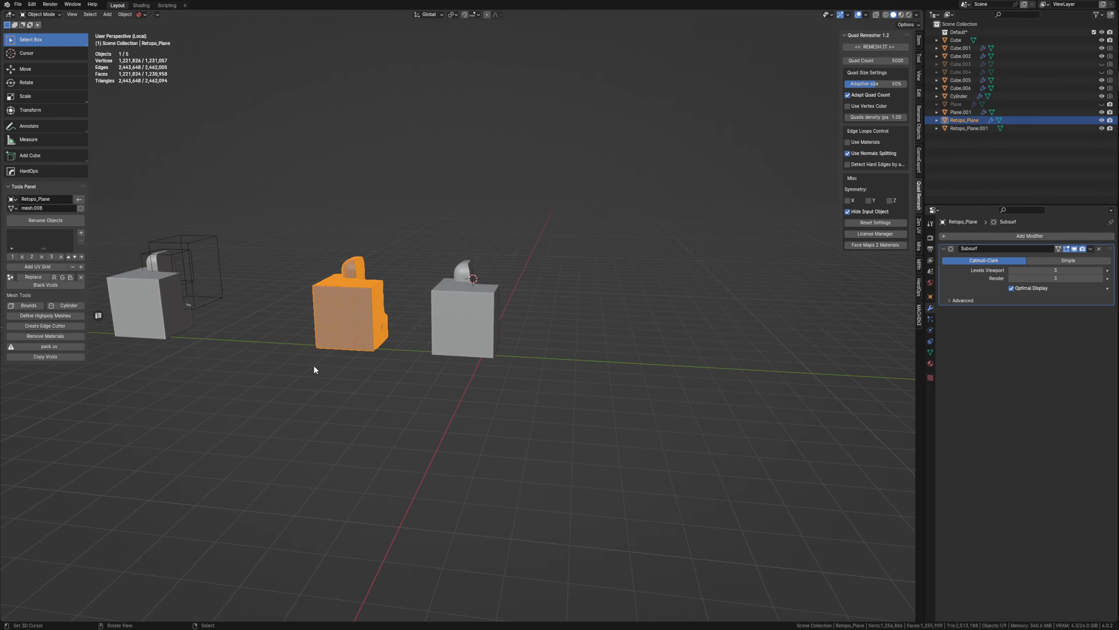
Turn off Retopo_Plane's viewport subdivision and show Retopo_Plane.001's wireframe to compare the density of both remeshed parts.
scroll(313, 364, "up", 4)
left_click(1075, 249)
middle_click_drag(573, 313, 517, 317)
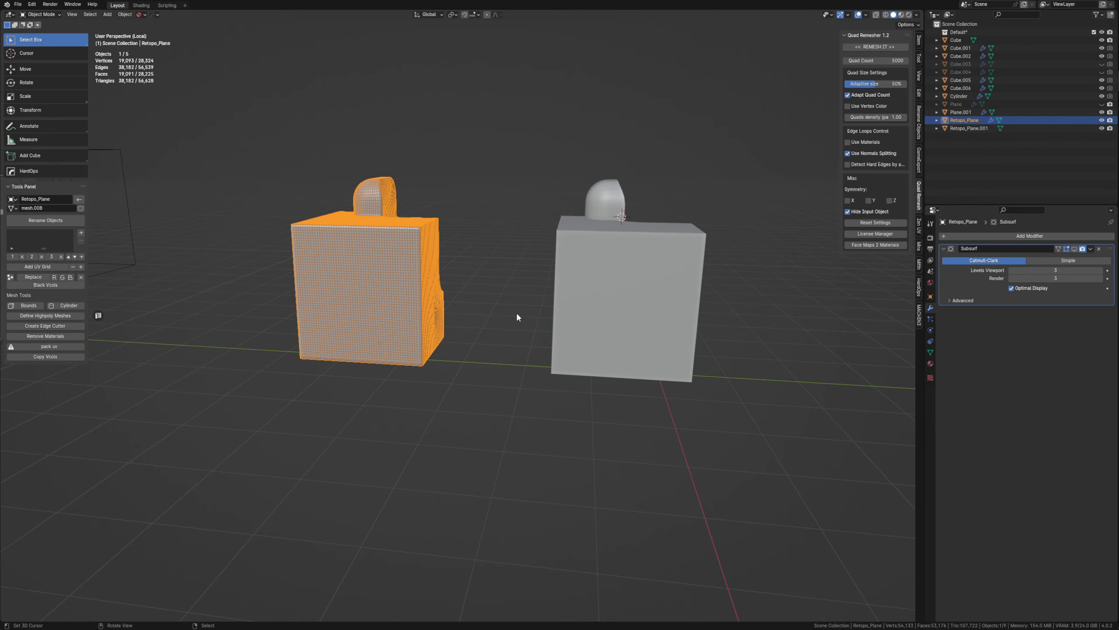
left_click(575, 285)
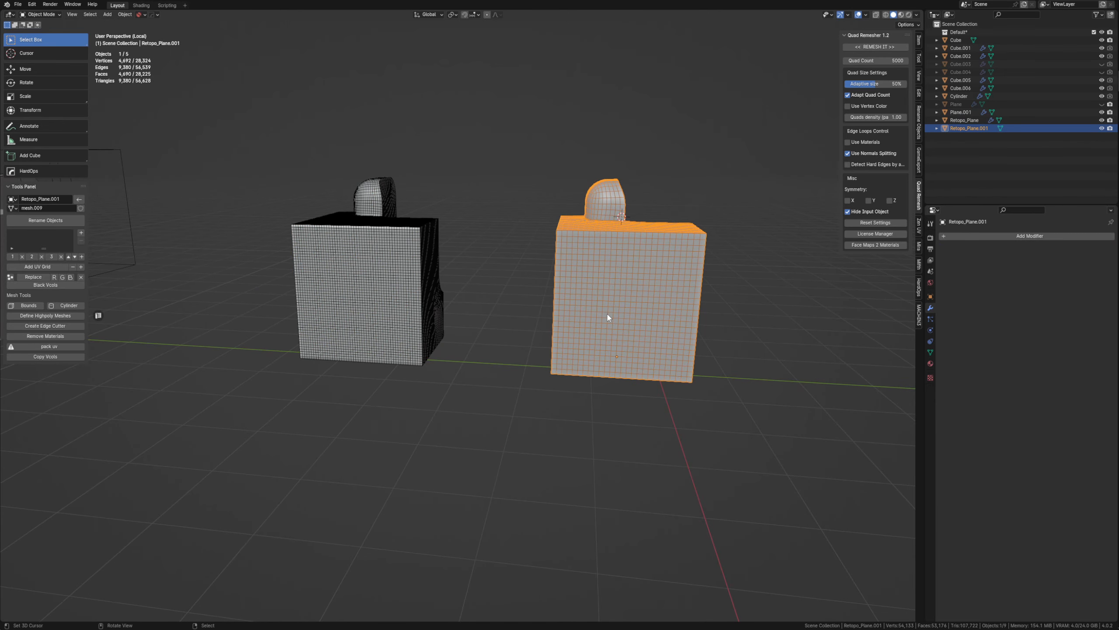
key("alt+a")
Add a level 4 Catmull-Clark subdivision to Retopo_Plane.001 and turn off Auto Smooth in its mesh data.
middle_click_drag(607, 314, 487, 287)
left_click(338, 321)
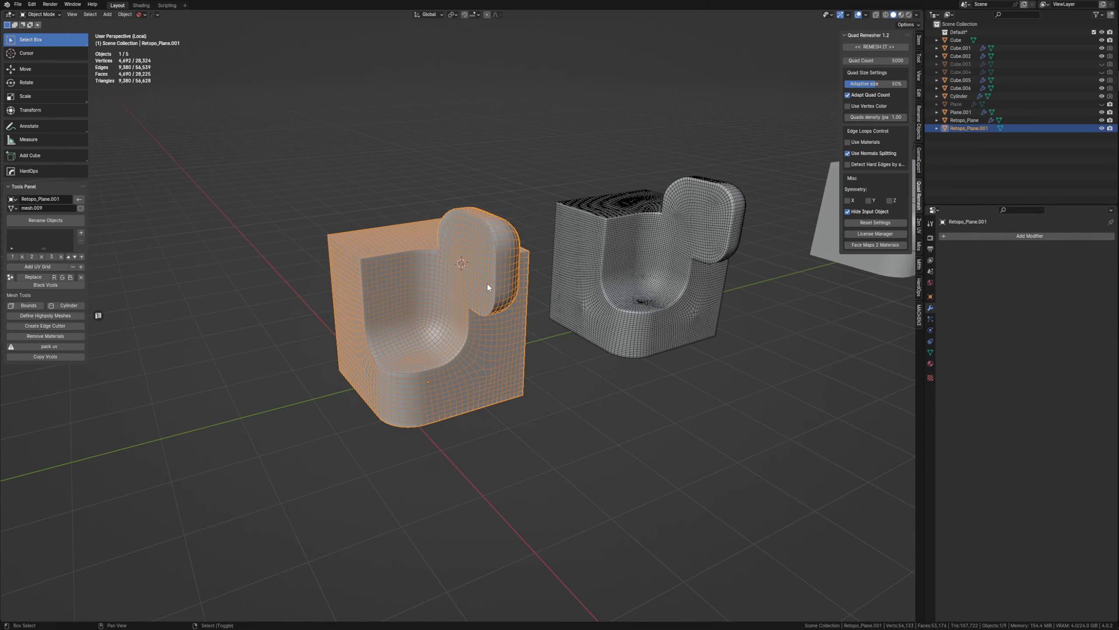
key("ctrl+4")
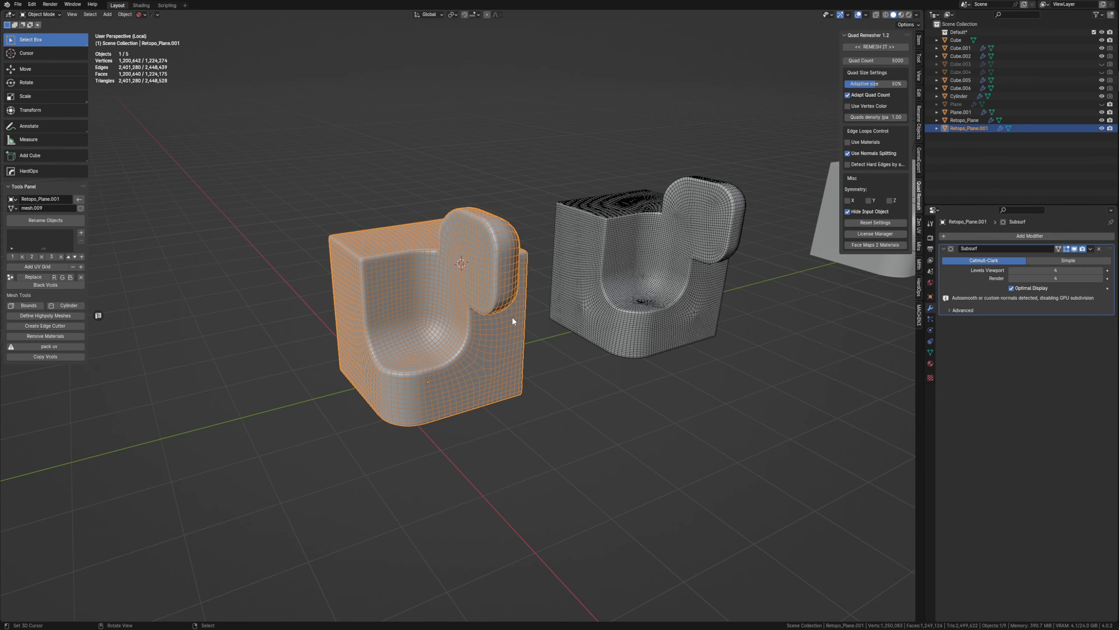
left_click(931, 352)
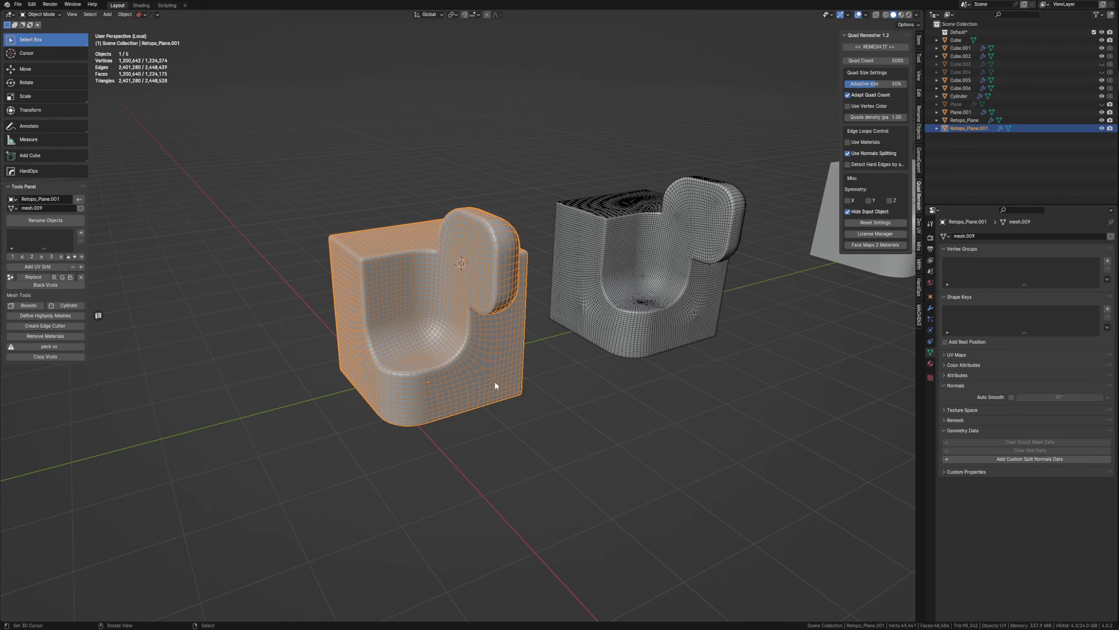
Turn off the wireframe displays and re-enable Retopo_Plane's viewport subdivision, comparing both smoothed parts side by side.
left_click(616, 295)
scroll(601, 311, "up", 3)
middle_click_drag(602, 311, 542, 324)
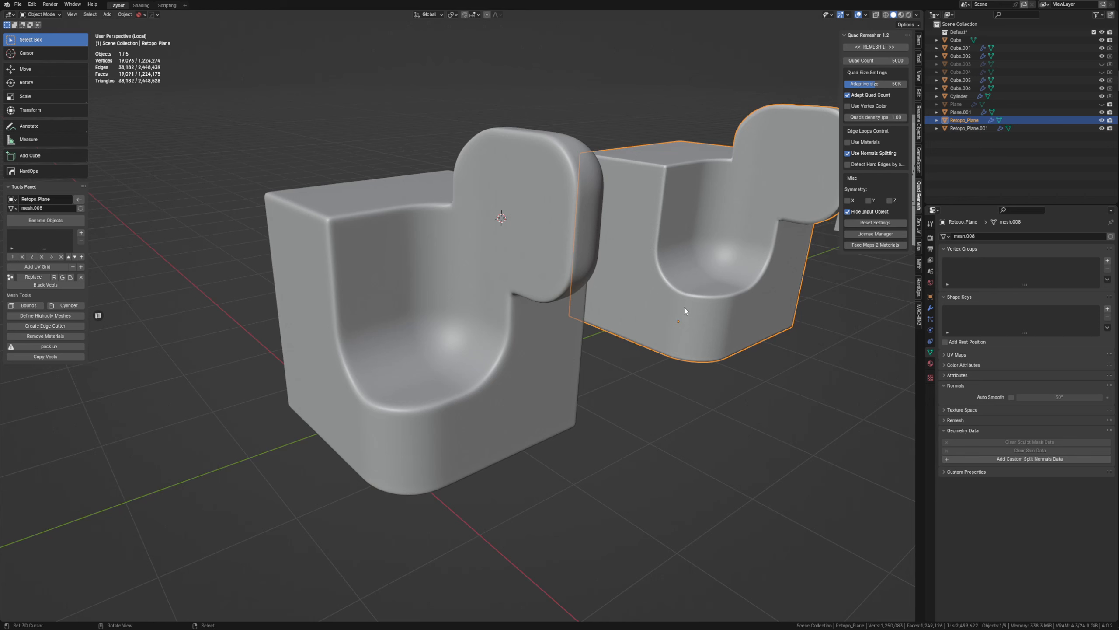
left_click(931, 307)
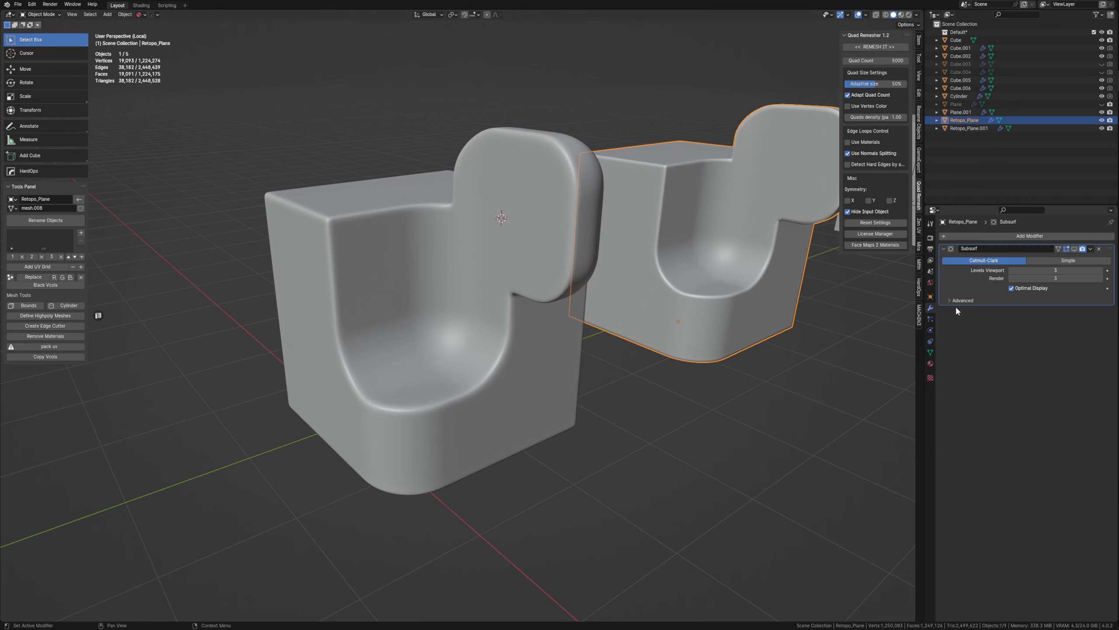
left_click(462, 369)
middle_click_drag(461, 369, 439, 292)
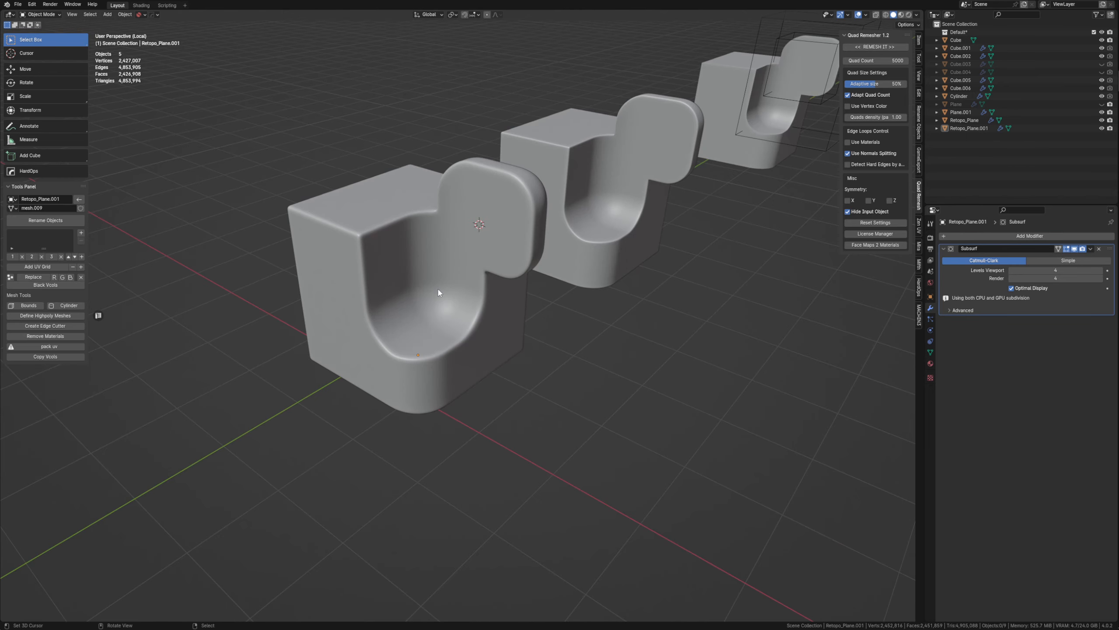
Add a Corrective Smooth modifier to Retopo_Plane.001 below its subdivision.
left_click(378, 277)
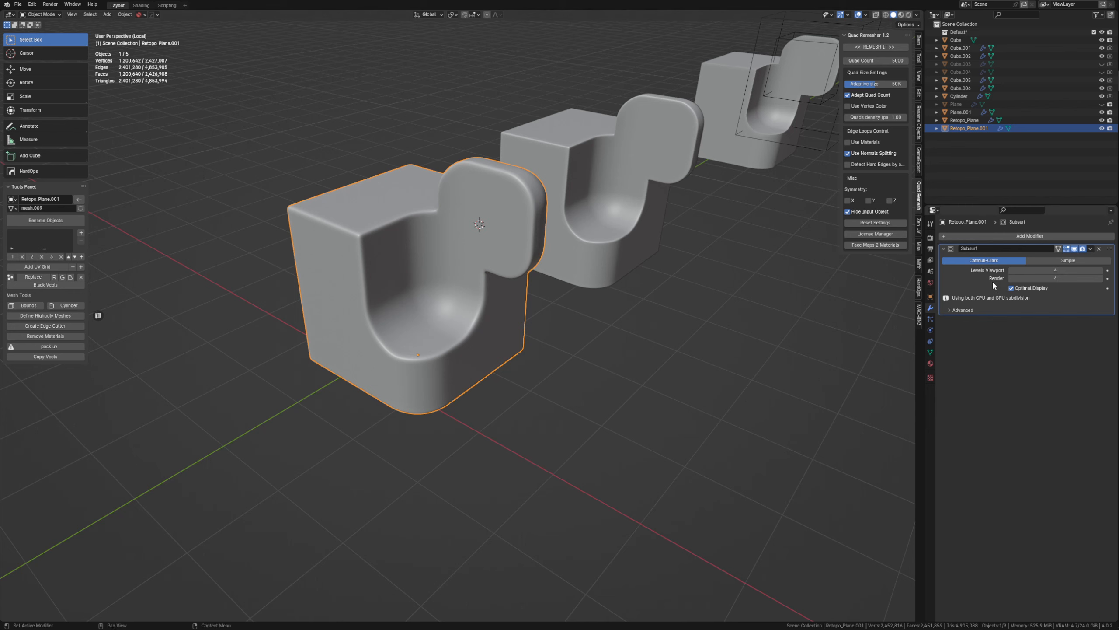
left_click(977, 234)
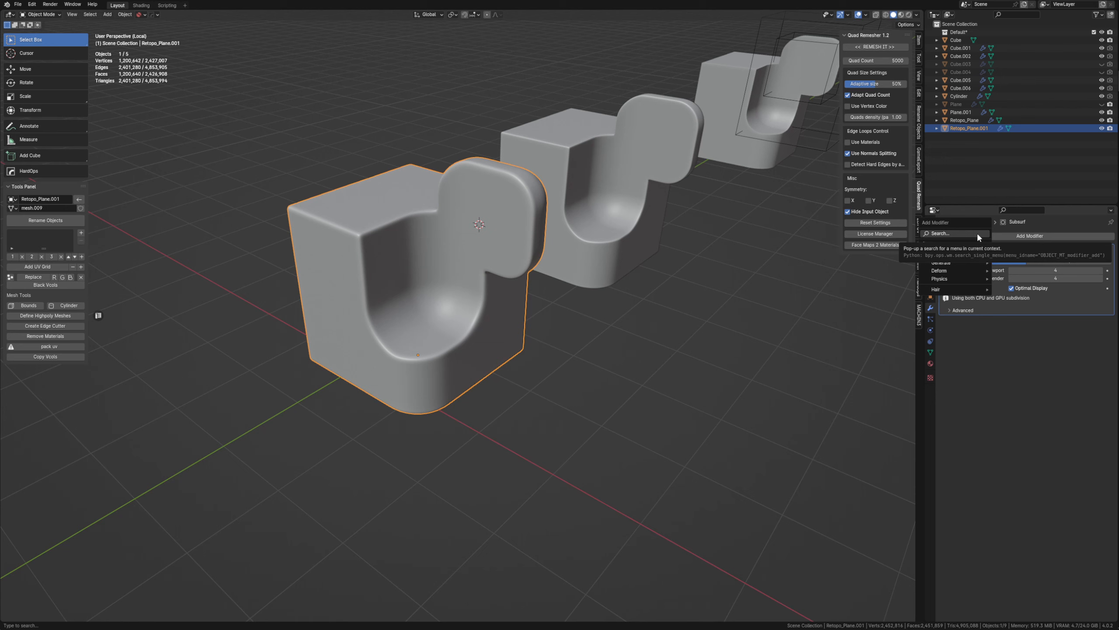
type("smoo")
key("Down")
key("Down")
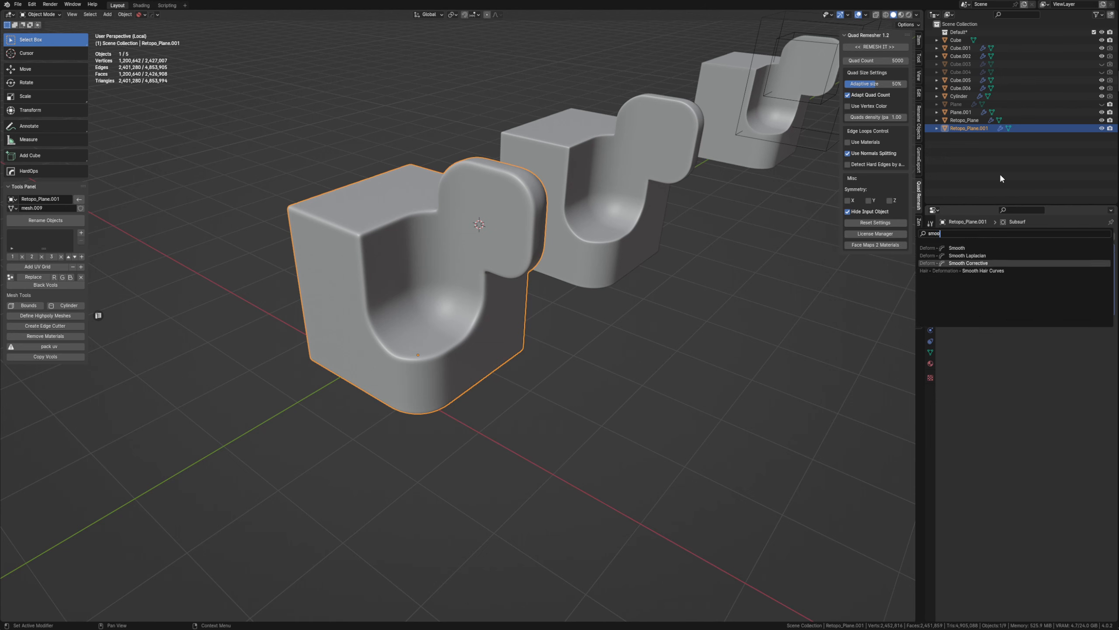
key("Return")
Set the Corrective Smooth factor to 1 and smooth type to Length Weight, with Only Smooth and Pin Boundaries enabled.
left_click(1066, 333)
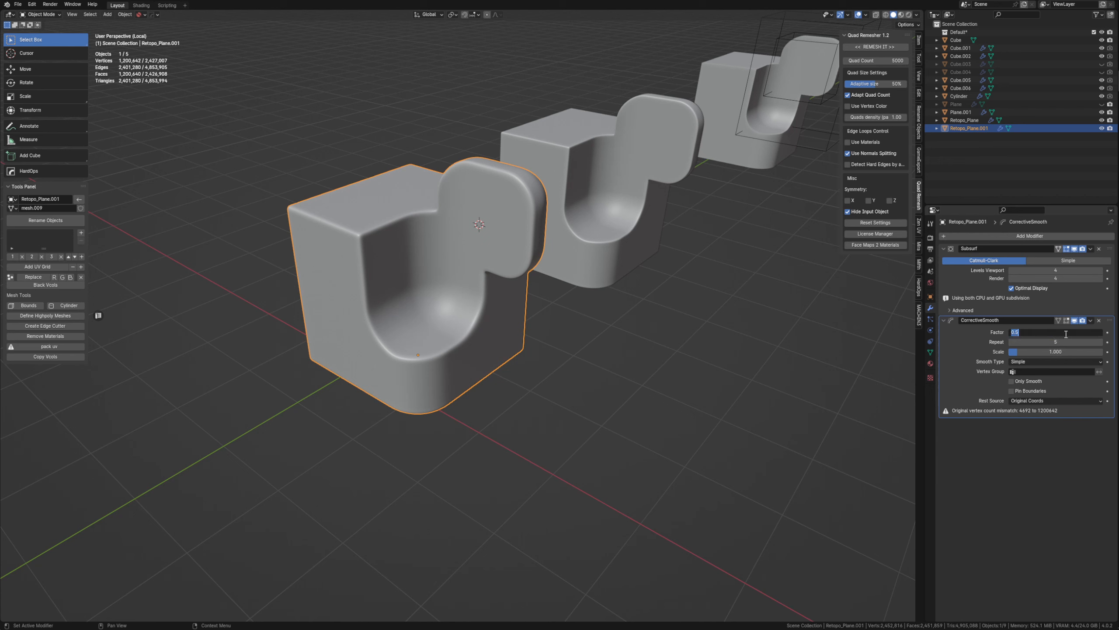
type("1")
key("Return")
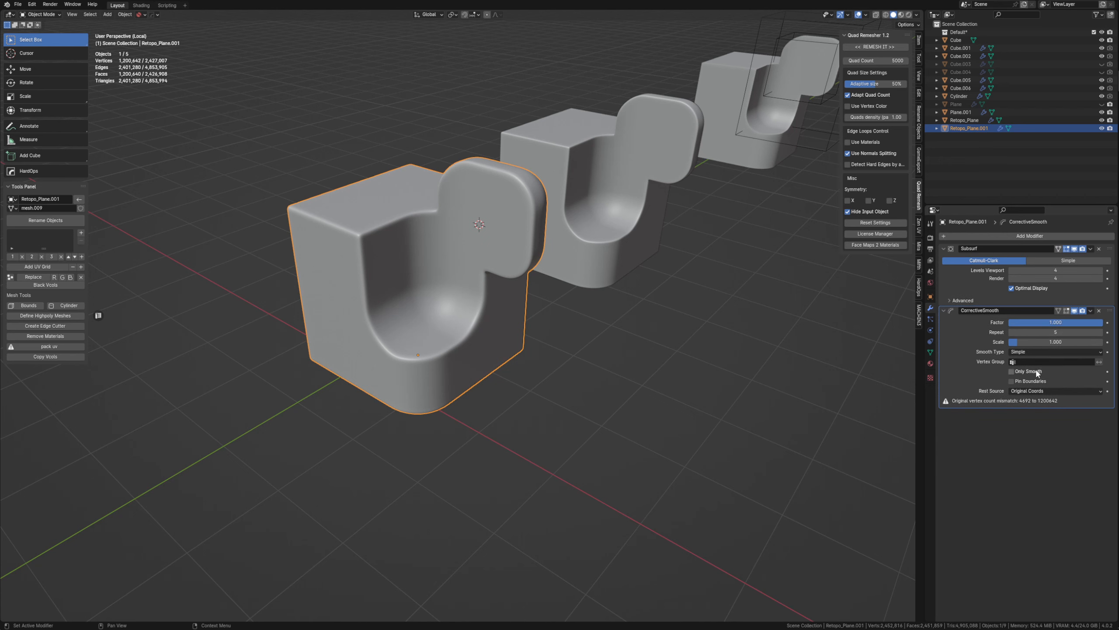
left_click(1034, 371)
left_click(1048, 352)
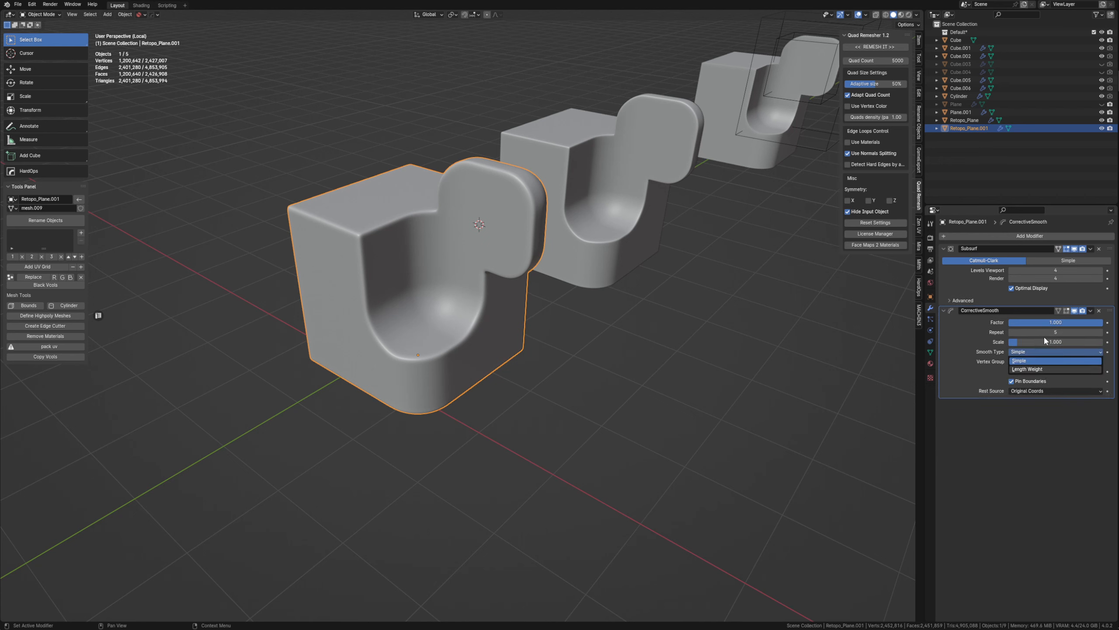
left_click(1040, 370)
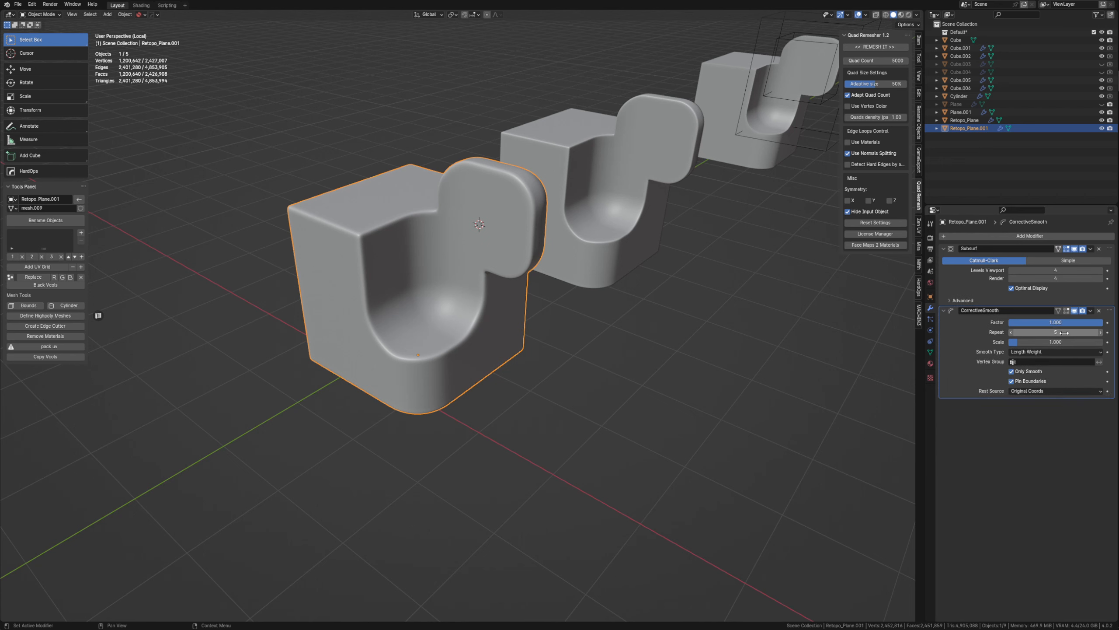
Toggle the Corrective Smooth's viewport effect off and on, collapse the Subsurf settings and set the smoothing Repeat to 50.
left_click(1077, 311)
left_click(1075, 309)
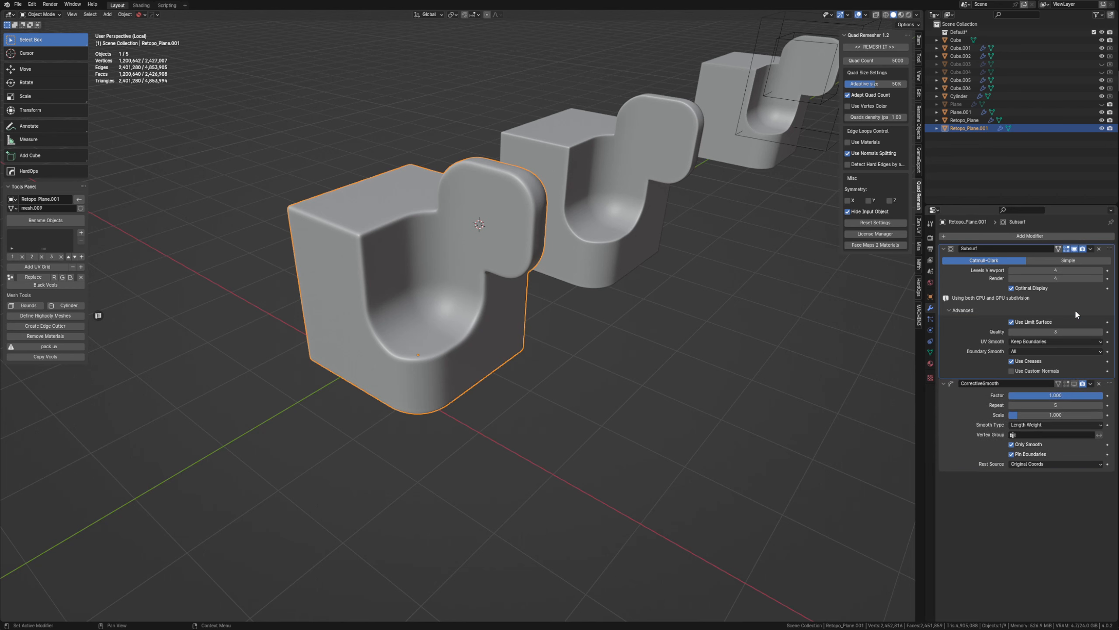
left_click(948, 252)
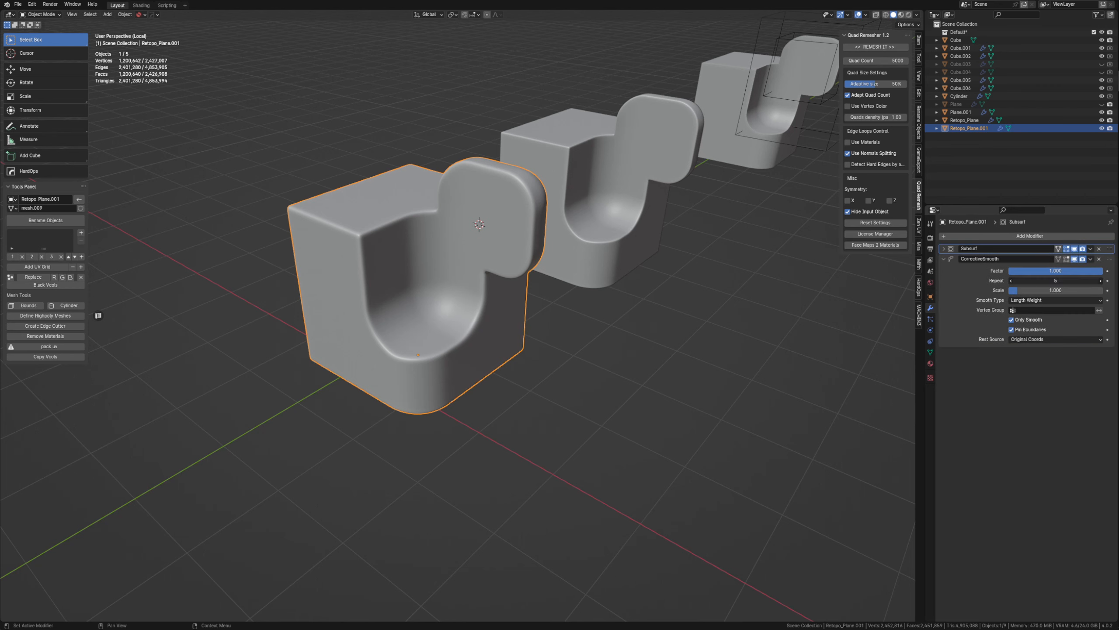
left_click(1053, 280)
type("50")
key("Return")
scroll(387, 258, "up", 4)
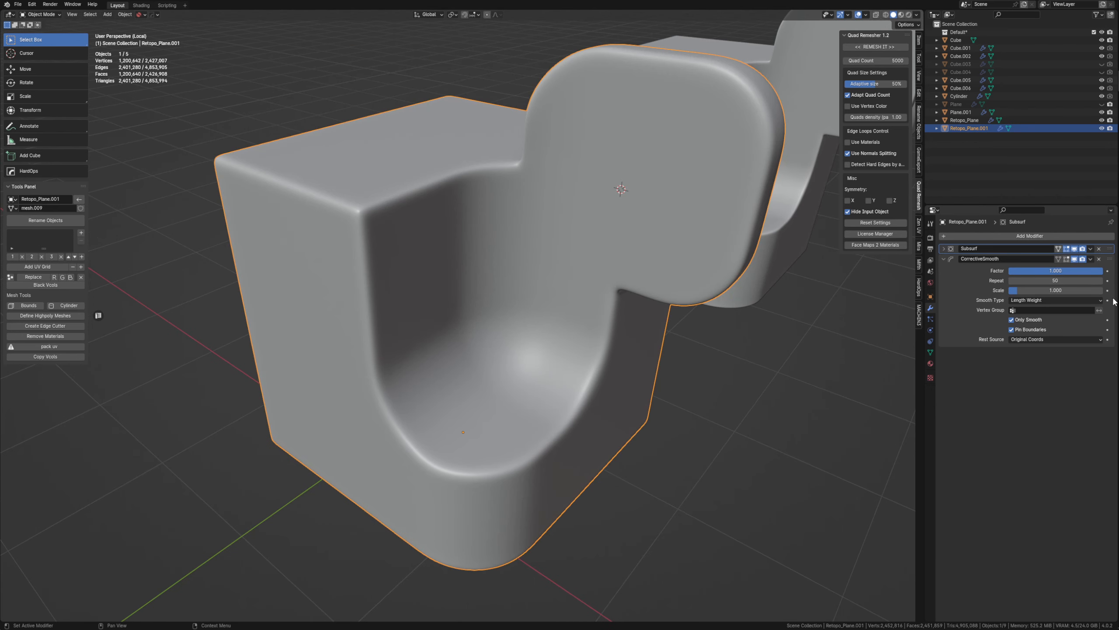
Try Corrective Smooth Repeat values of 200 and 500, checking the edge softness around the recess, and expand the Subsurf settings.
left_click(1069, 281)
type("200")
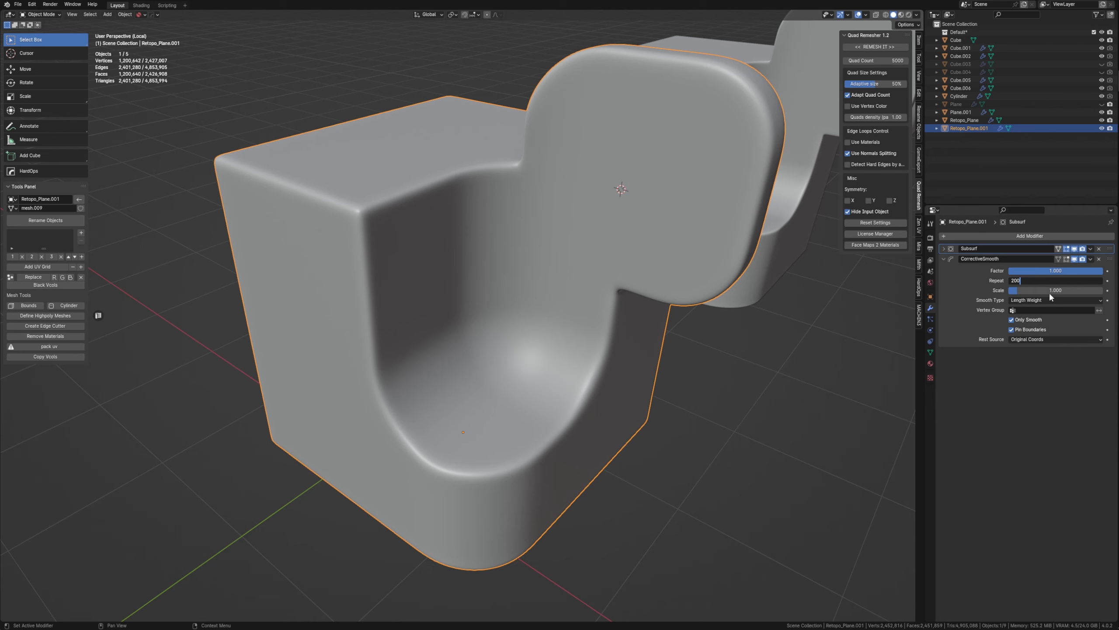
key("Return")
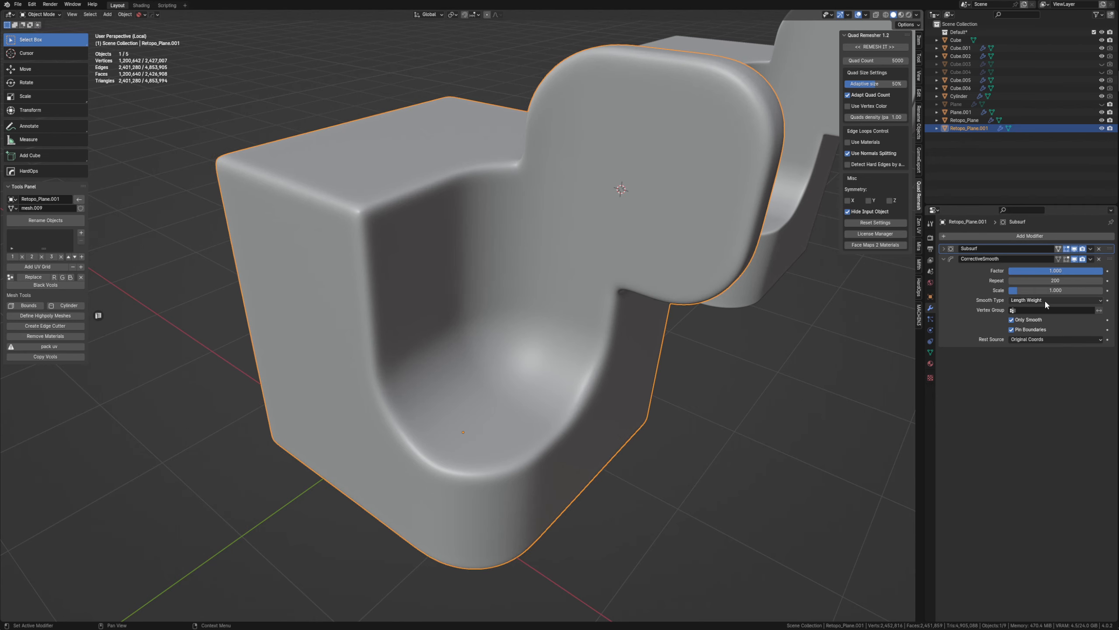
middle_click_drag(620, 286, 572, 286)
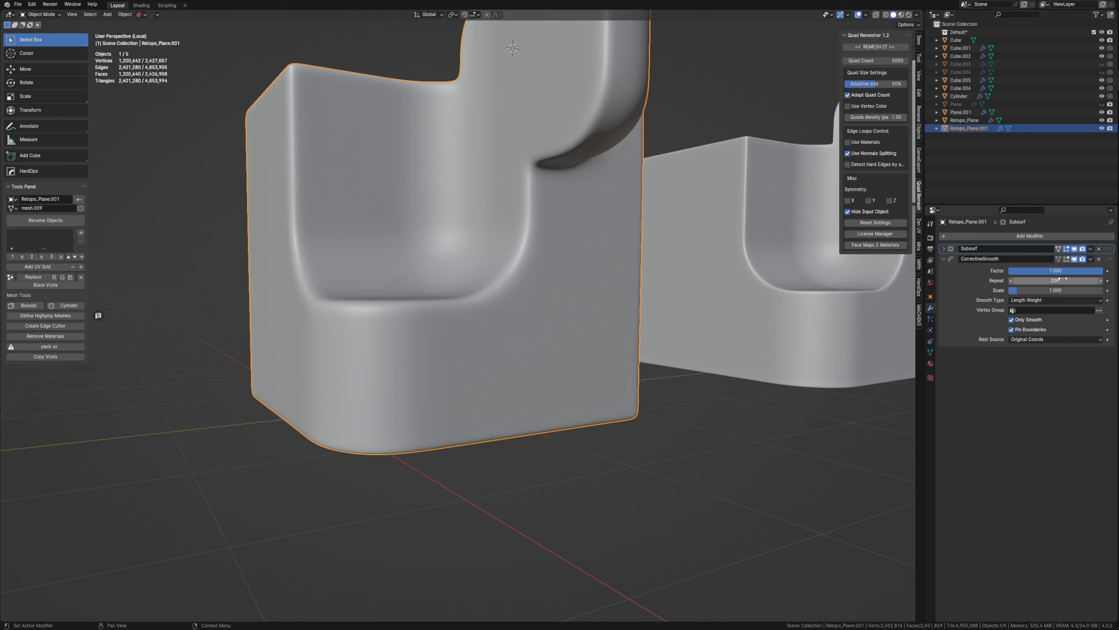
left_click(1063, 280)
type("500")
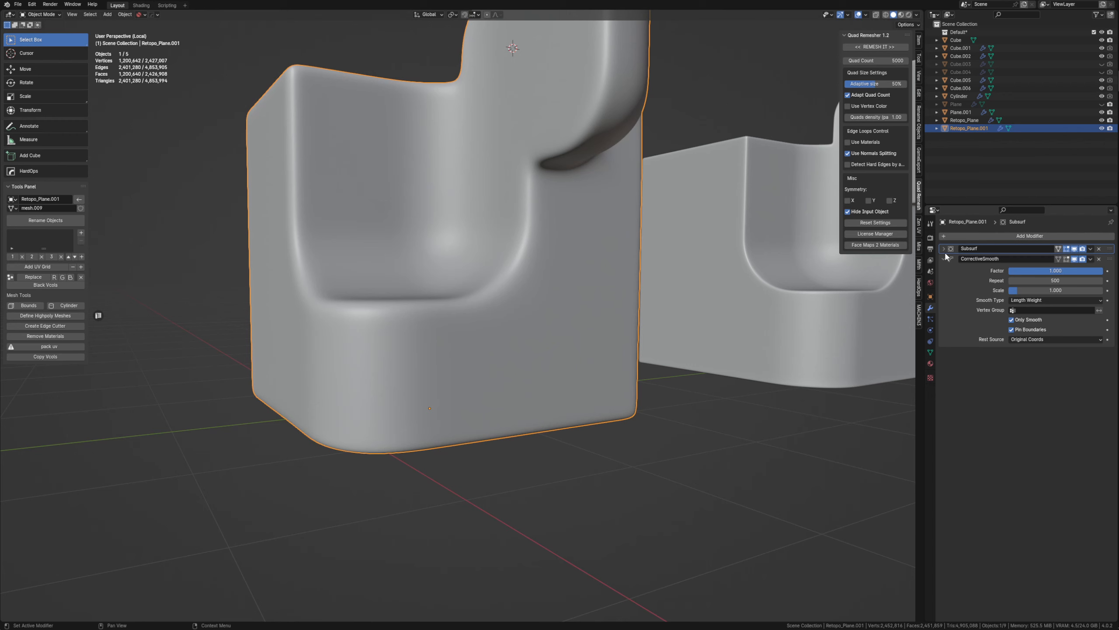
left_click(944, 248)
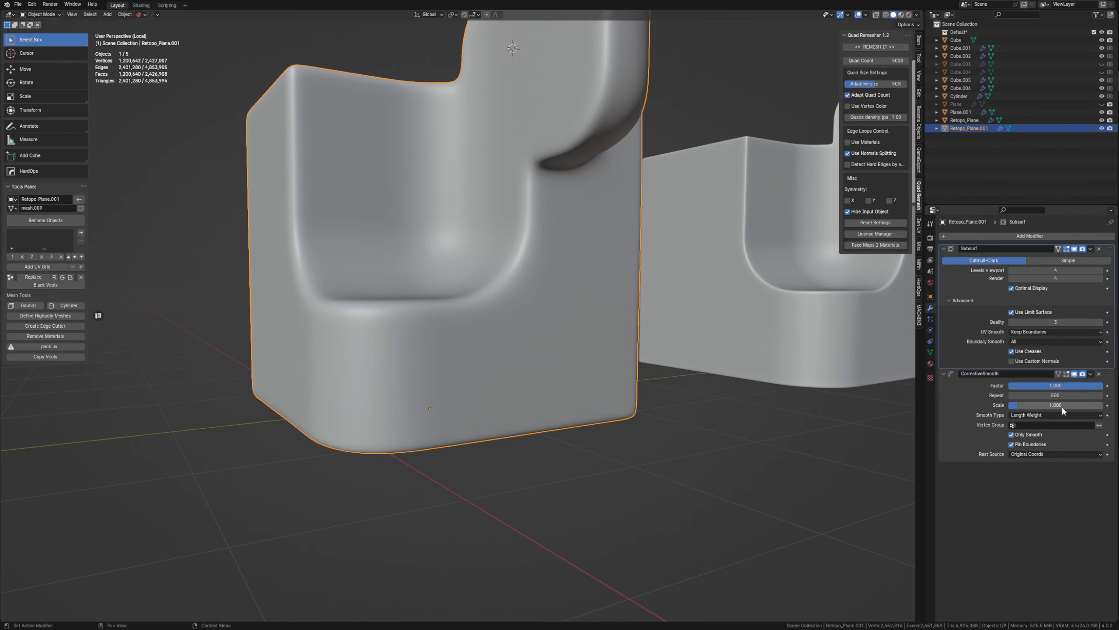
Try a Corrective Smooth Repeat of 2000 and inspect the rounded edges from above.
left_click(1062, 396)
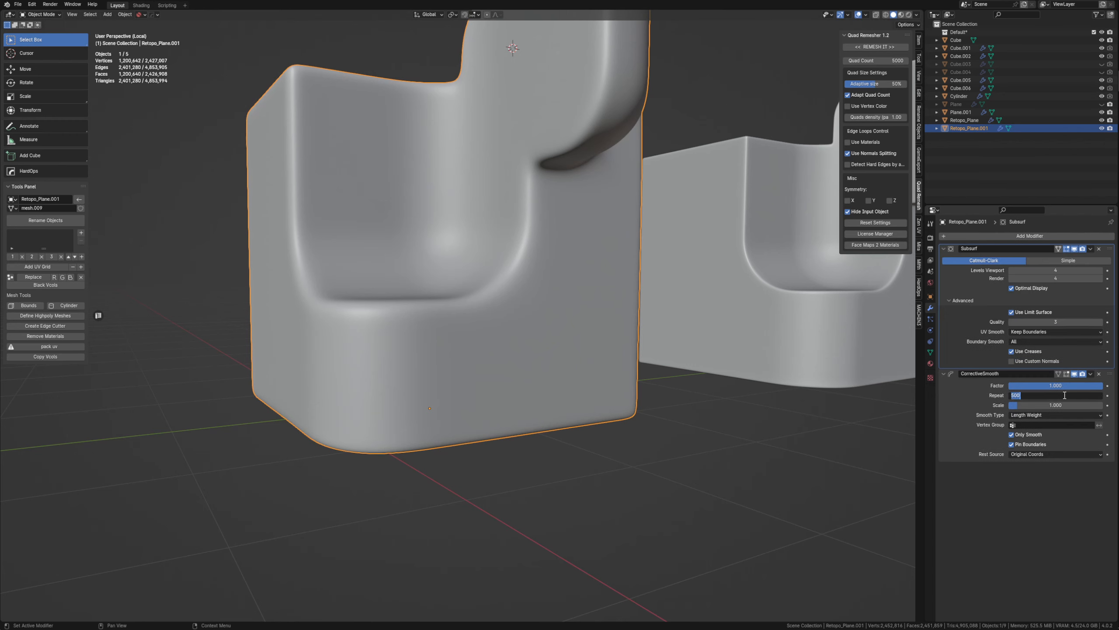
type("2000")
key("Return")
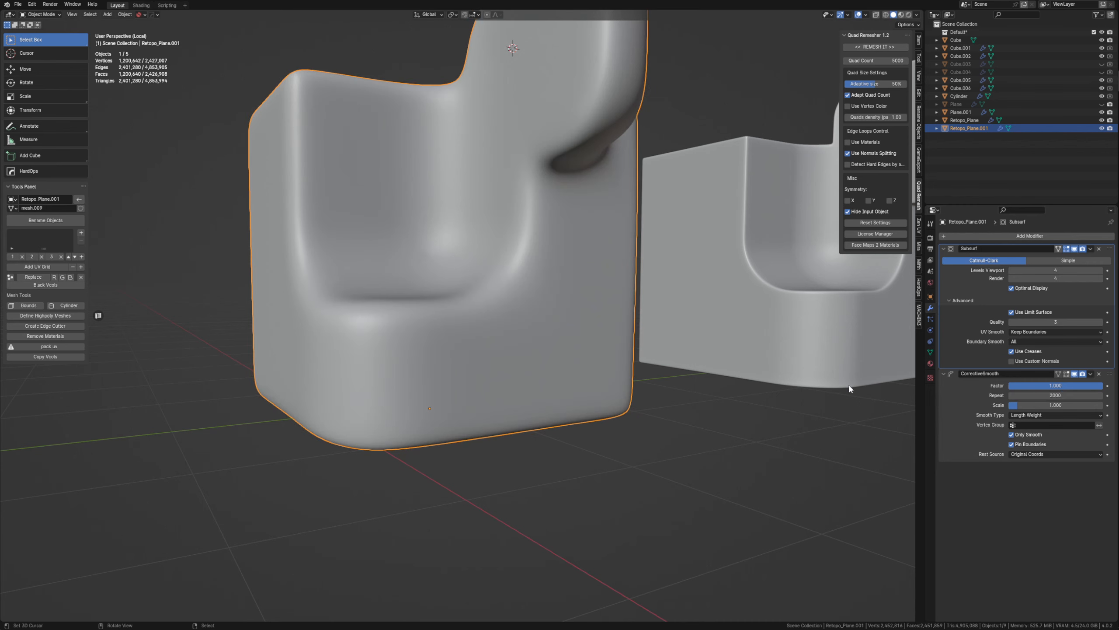
middle_click_drag(550, 247, 519, 321)
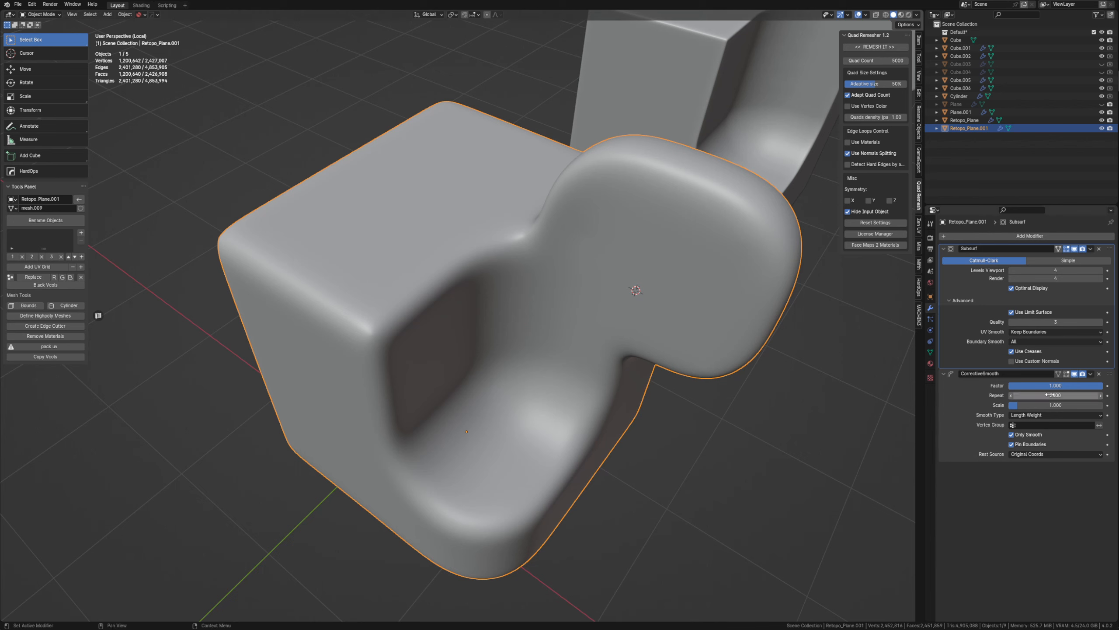
Set the Corrective Smooth Repeat to 100 and lower the Subsurf viewport level to 2.
left_click(1037, 396)
type("10")
key("Return")
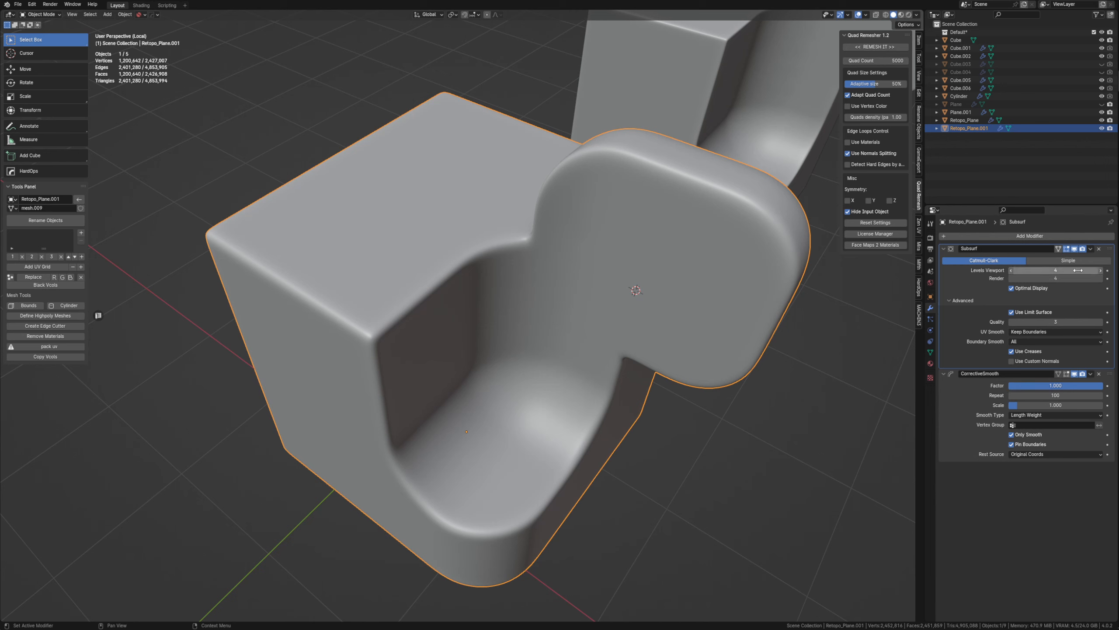
left_click(1011, 271)
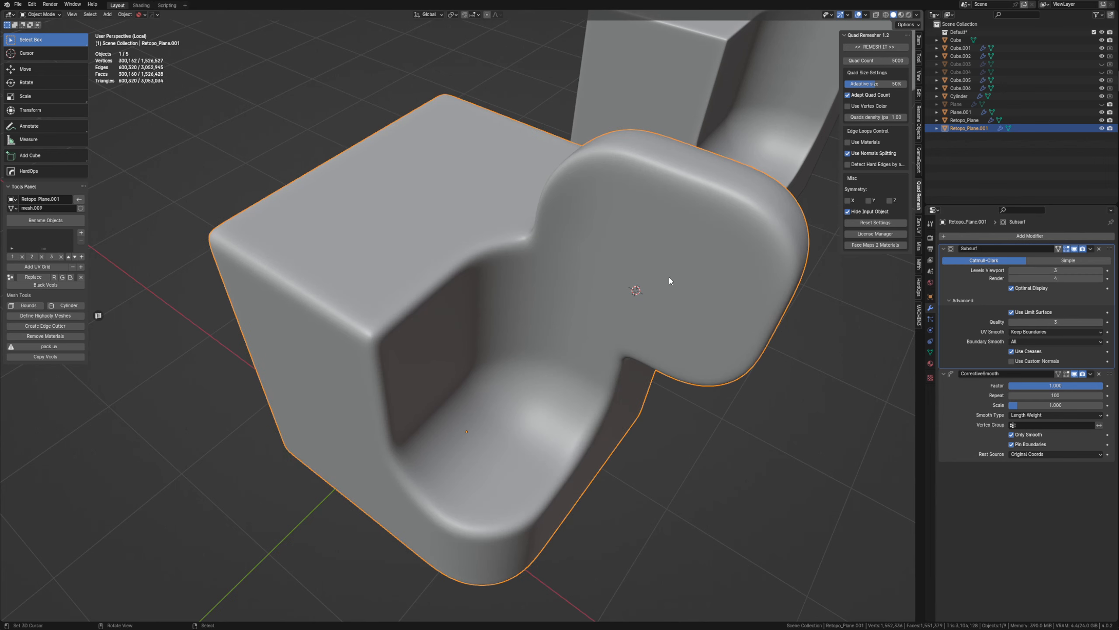
left_click(1010, 273)
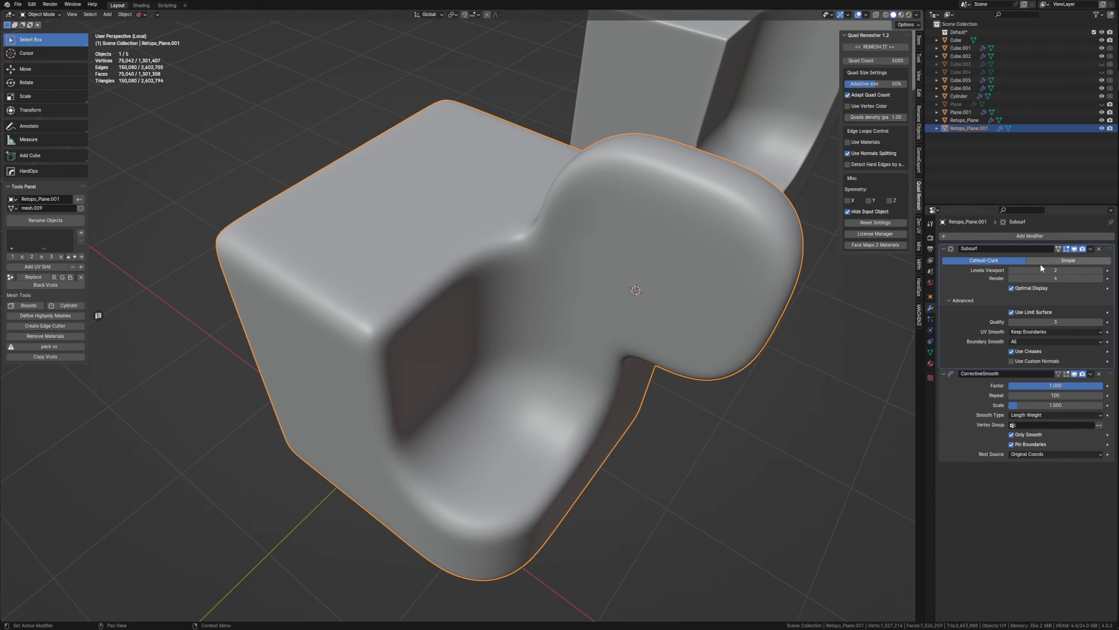
Toggle the Corrective Smooth's viewport effect and examine the recess edges up close.
middle_click_drag(479, 398, 511, 362)
scroll(453, 352, "down", 4)
left_click(1076, 373)
scroll(511, 362, "up", 8)
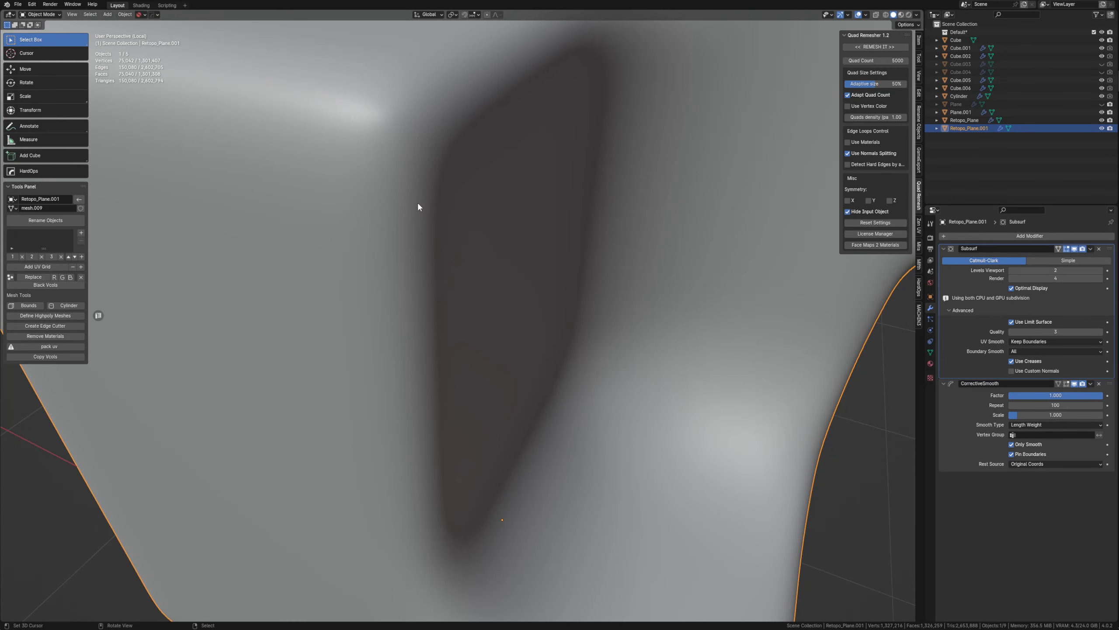
Turn off Optimal Display on the Subsurf modifier, check the recess in wireframe shading and return to solid shading.
key("shift+z")
key("shift+z")
left_click(1029, 291)
key("z")
left_click(463, 213)
key("z")
left_click(474, 183)
scroll(475, 270, "down", 5)
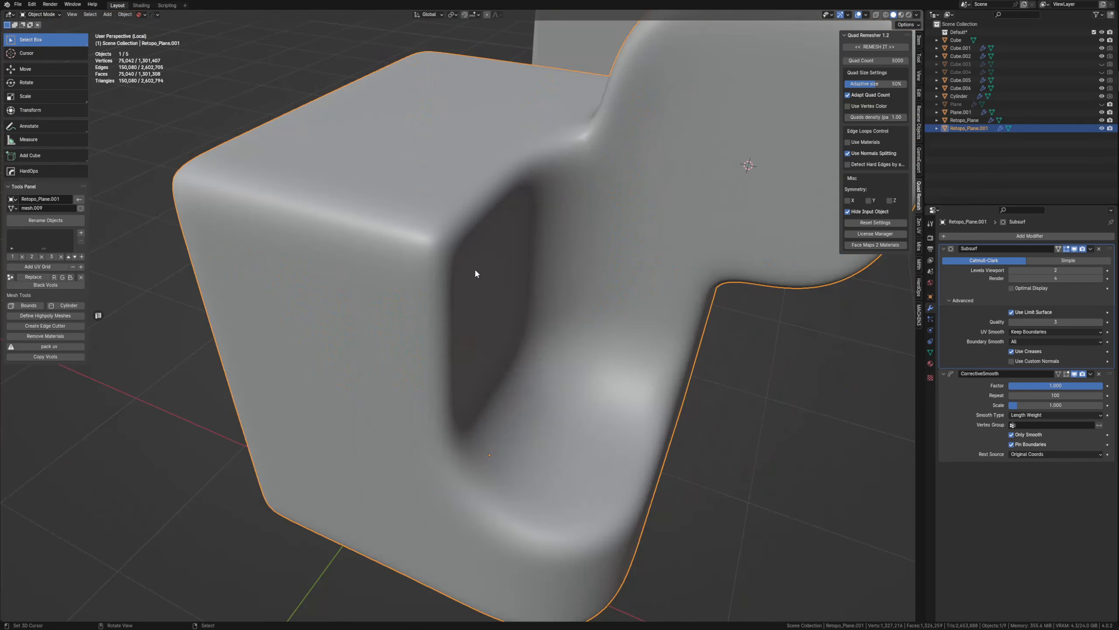
scroll(474, 270, "down", 4)
middle_click_drag(476, 271, 564, 309)
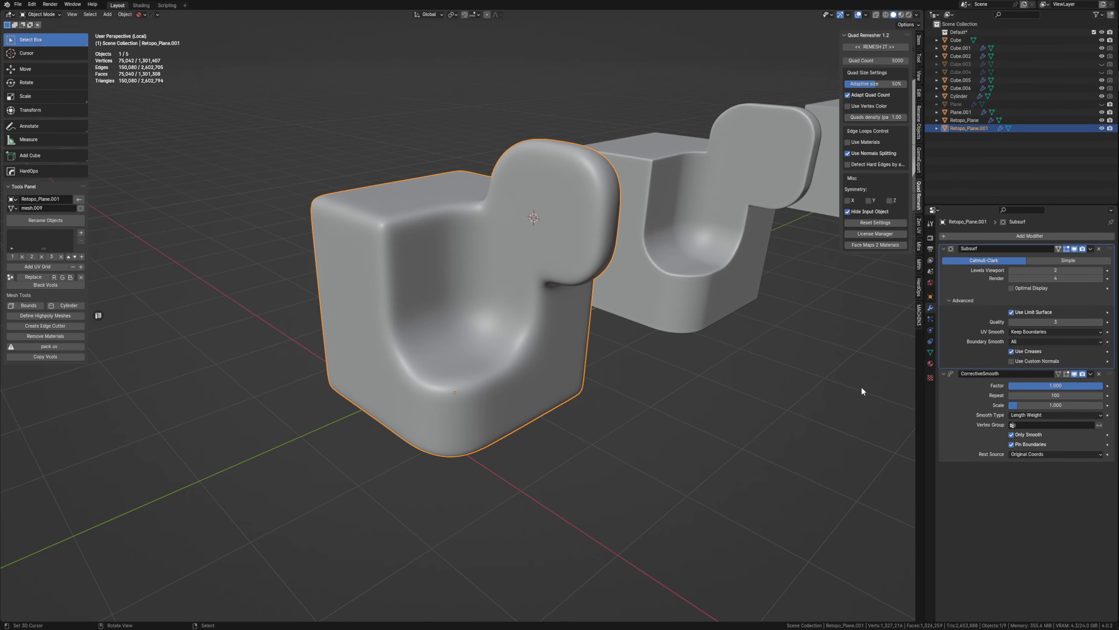
Set the Subsurf viewport level to 1, enable Use Custom Normals and toggle the Corrective Smooth's viewport effect for comparison.
left_click(1012, 269)
mouse_move(507, 353)
middle_mouse_down()
mouse_move(446, 355)
mouse_move(445, 337)
mouse_move(485, 340)
mouse_move(448, 316)
mouse_move(404, 327)
mouse_move(507, 330)
middle_mouse_up()
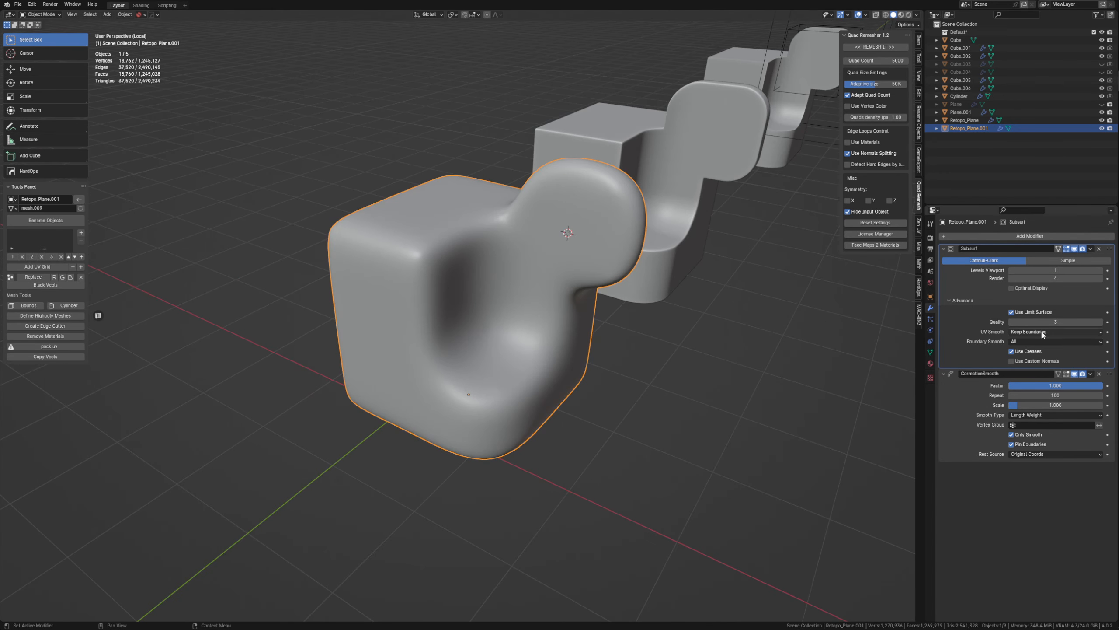
left_click(1075, 374)
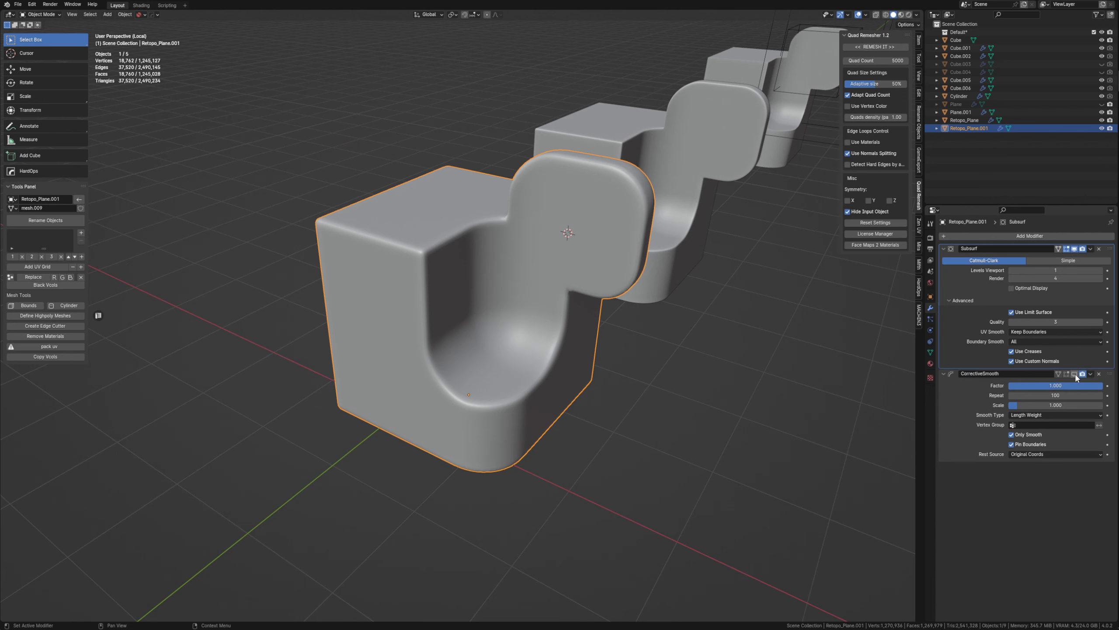
left_click(1075, 374)
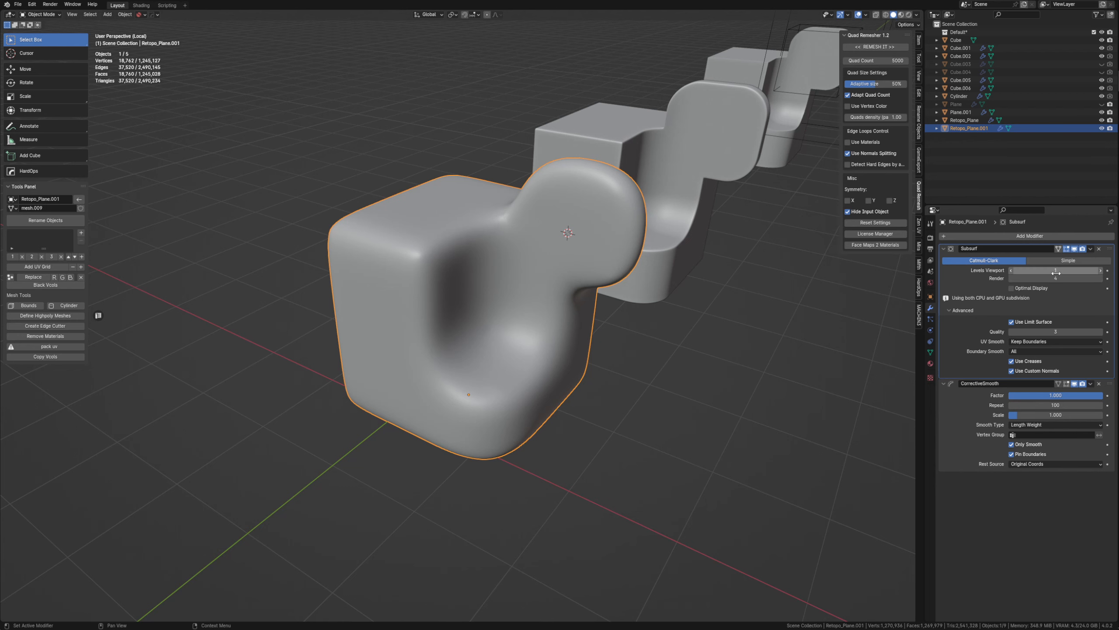
Raise the Subsurf viewport level to 3 on the remeshed copy, deselect it and compare it with the other versions.
left_click(1101, 270)
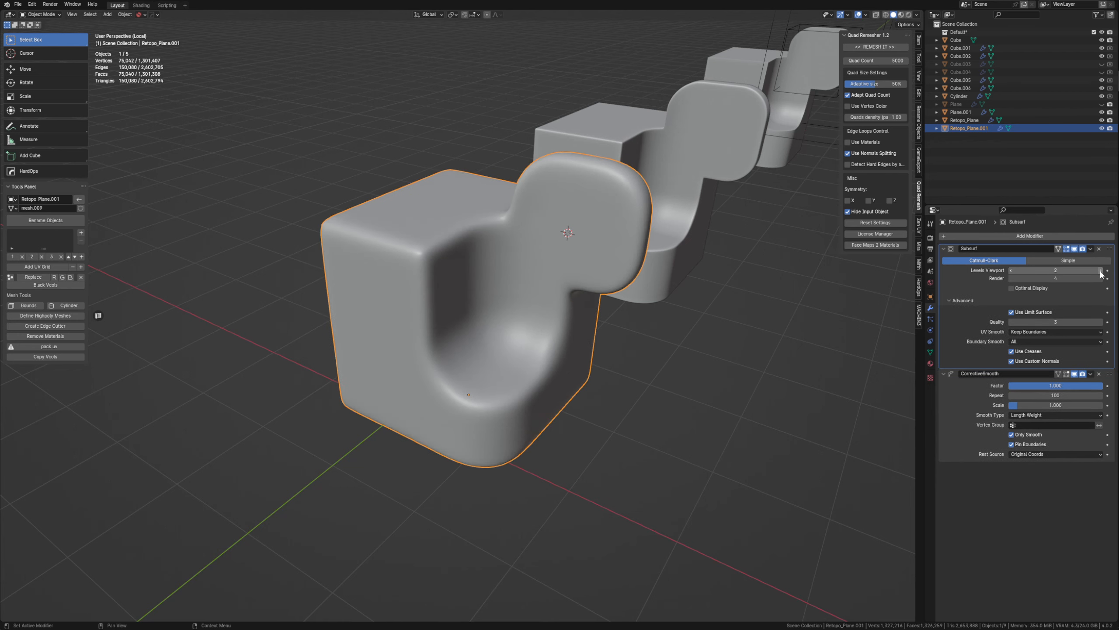
left_click(1101, 270)
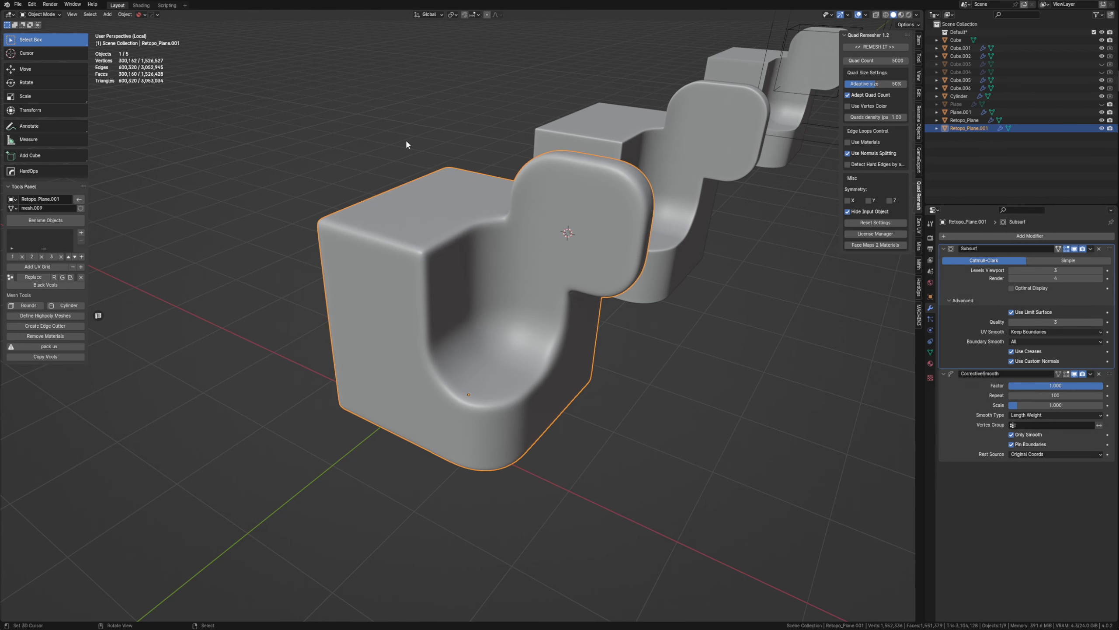
scroll(667, 365, "down", 8)
left_click(516, 350)
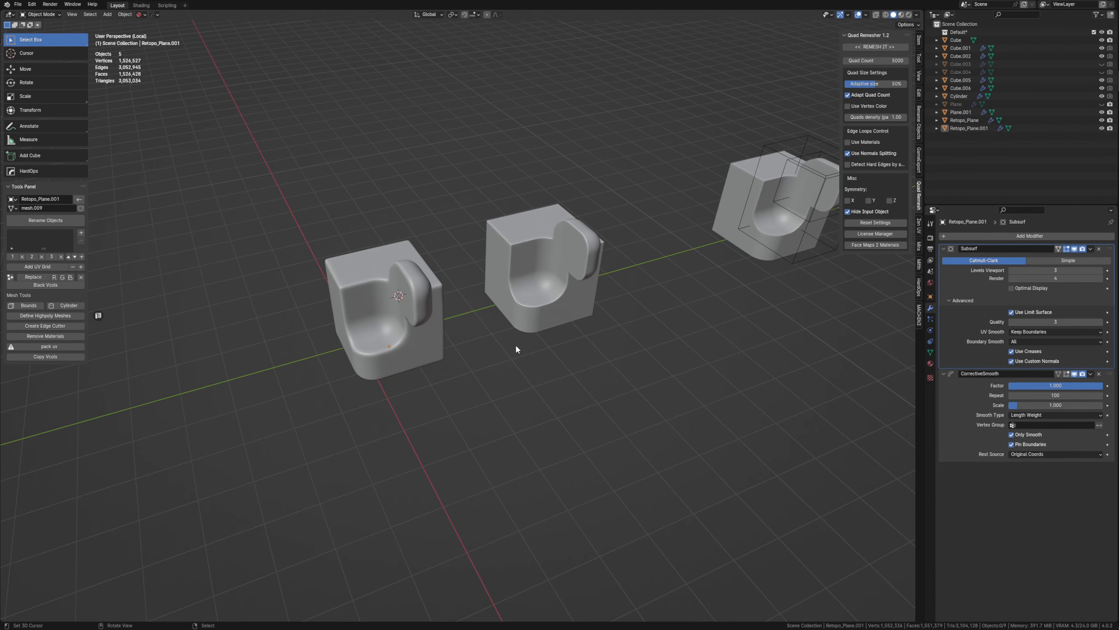
middle_click_drag(450, 342, 485, 330)
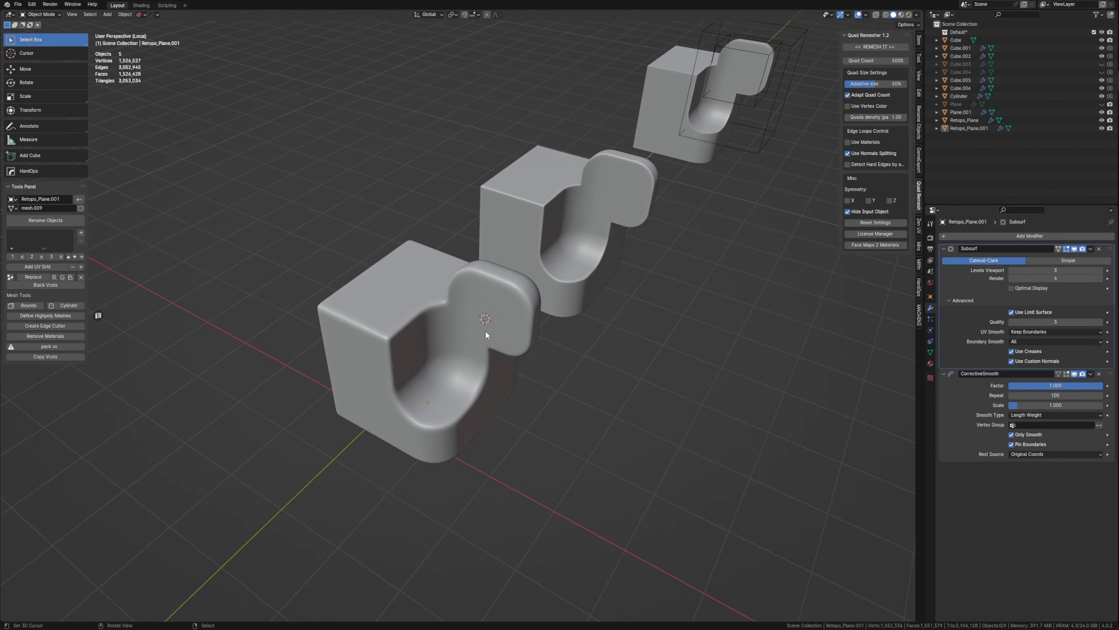
Parent the two wireframe cutters to the original boolean part and clear the selection.
right_click(696, 146)
left_click_drag(755, 184, 718, 100)
scroll(732, 174, "down", 3)
middle_click_drag(745, 199, 737, 203)
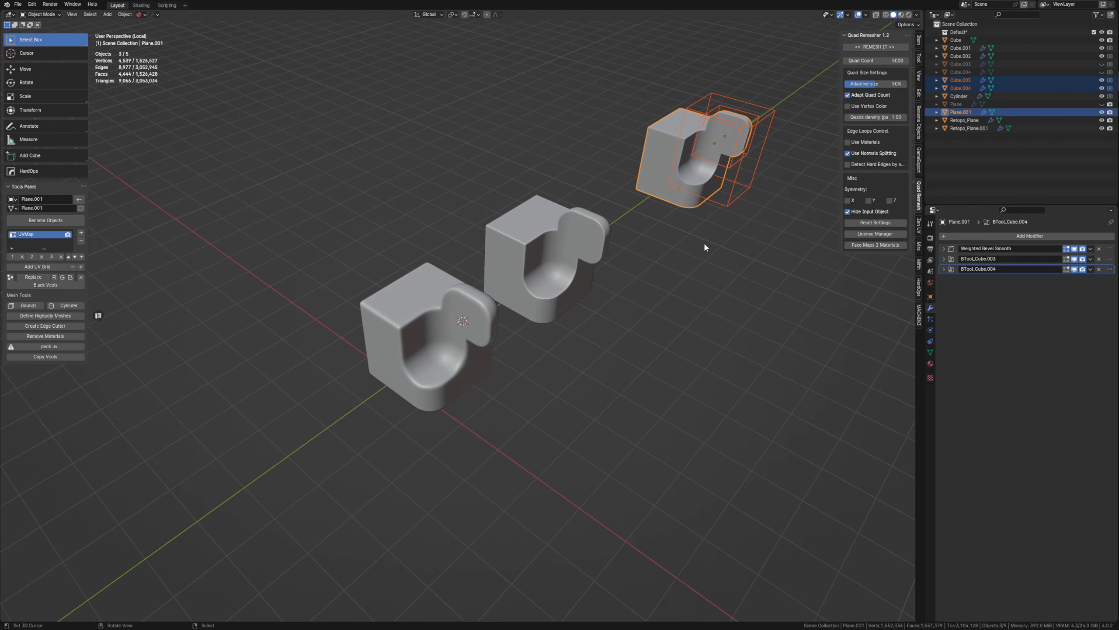
right_click(727, 205)
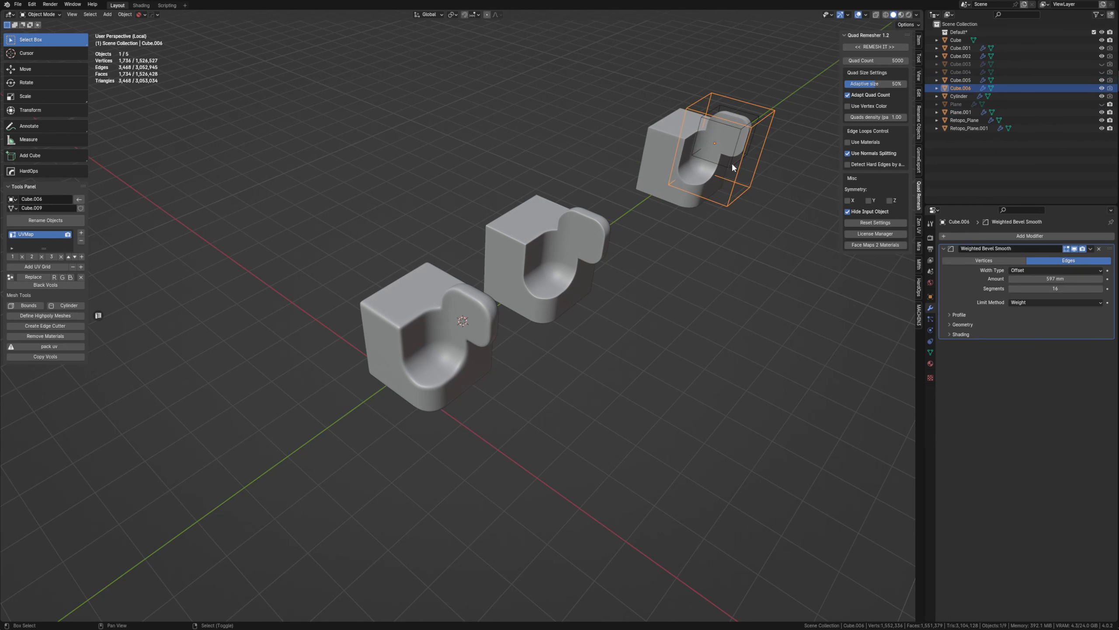
right_click(731, 164)
key("ctrl+z")
key("ctrl+z")
key("ctrl+p")
left_click(715, 186)
key("alt+a")
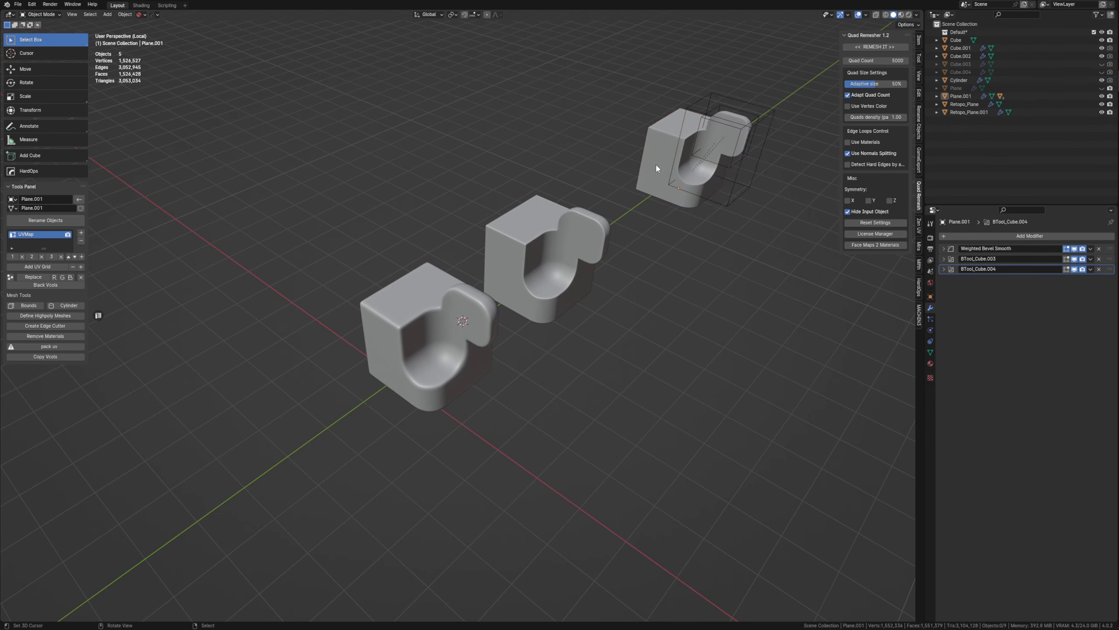
Clear the original boolean part's location and try to align it by hand over the remeshed copy from the top view.
right_click(657, 166)
key("alt+g")
middle_click_drag(518, 322, 460, 300)
key("g")
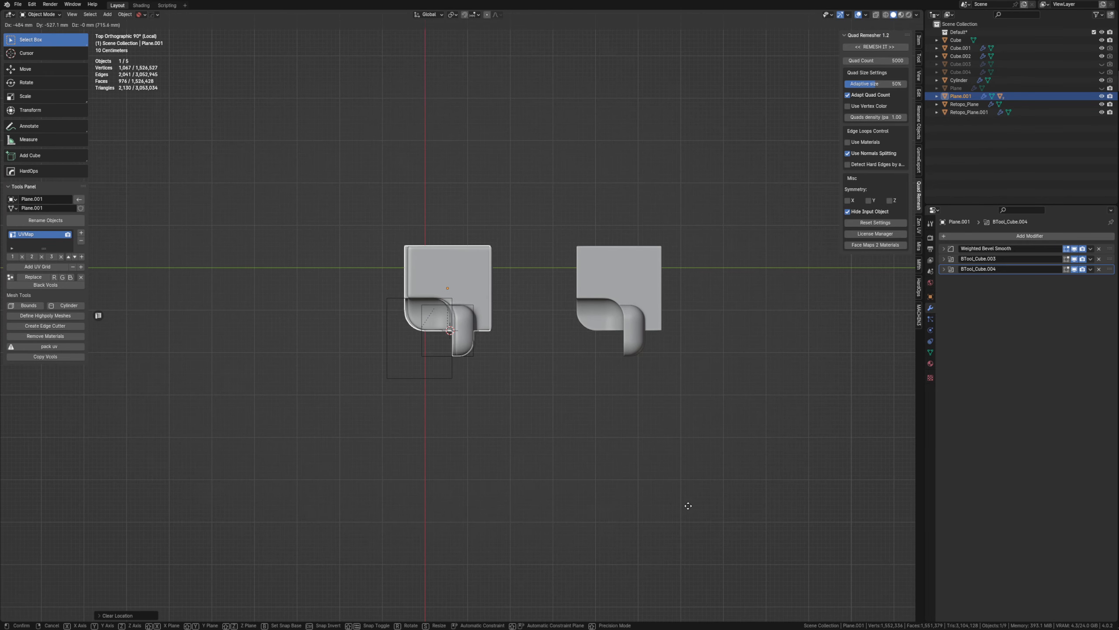
left_click(628, 457)
scroll(518, 244, "up", 6)
key("g")
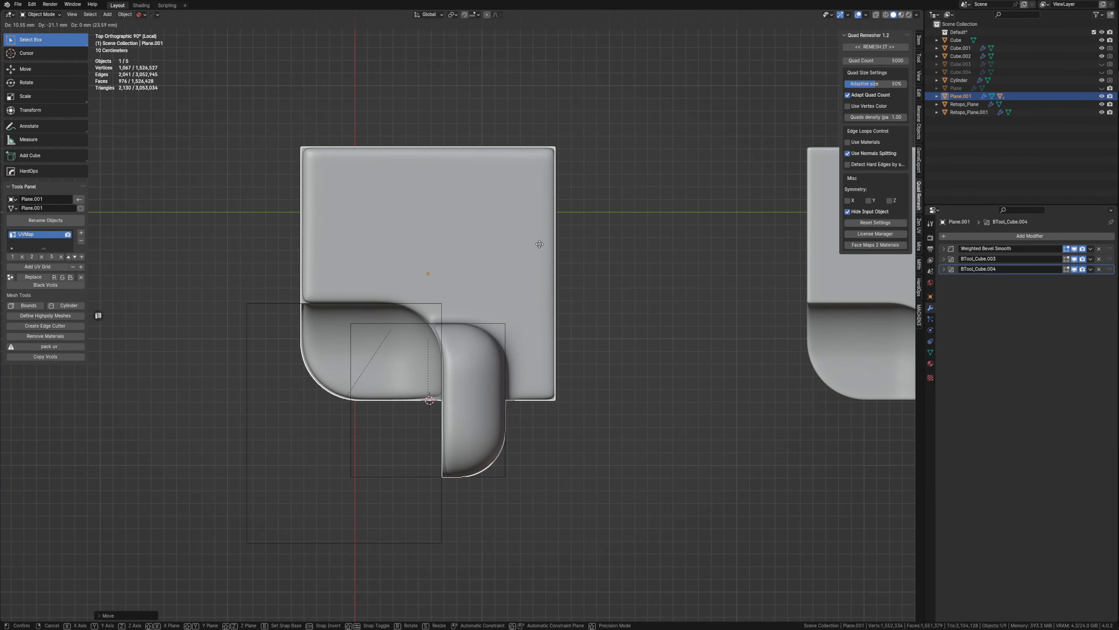
left_click(487, 233)
right_click(487, 231)
right_click(518, 237)
Clear the locations of the boolean part and the remeshed copy, and move the copy away along the X axis.
key("alt+g")
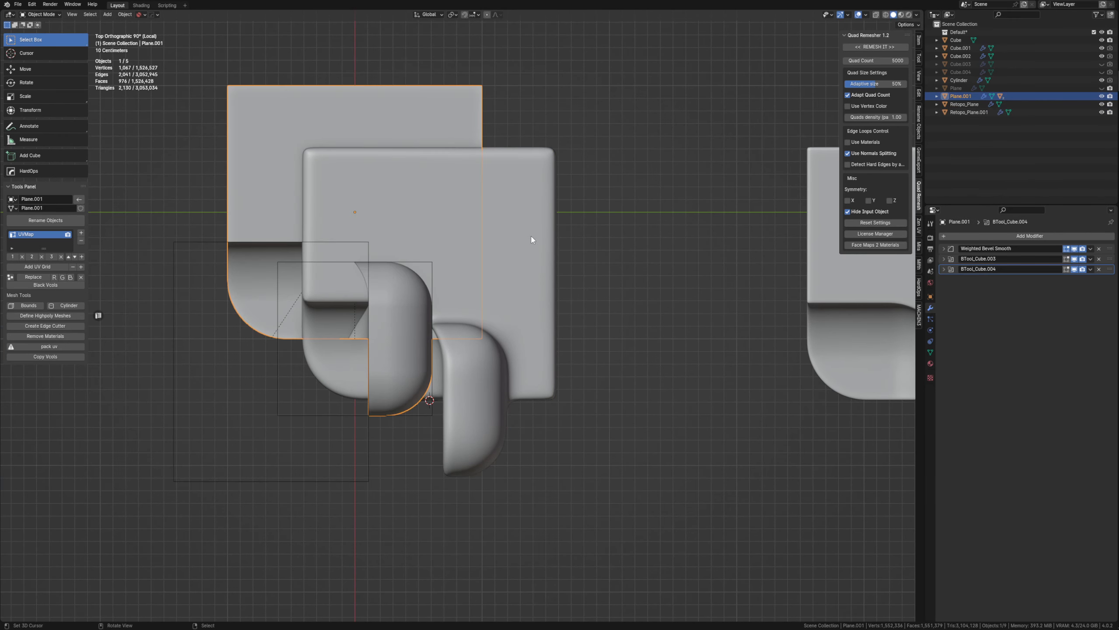
right_click(531, 239)
middle_click_drag(531, 242, 505, 337)
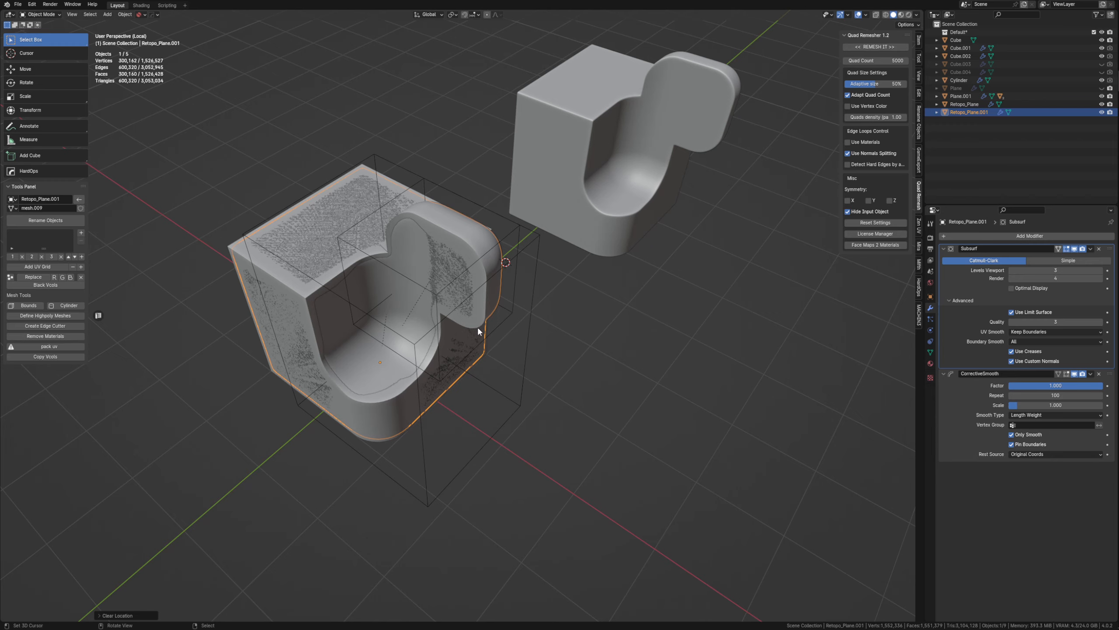
key("KP_Decimal")
key("g")
key("x")
left_click(323, 246)
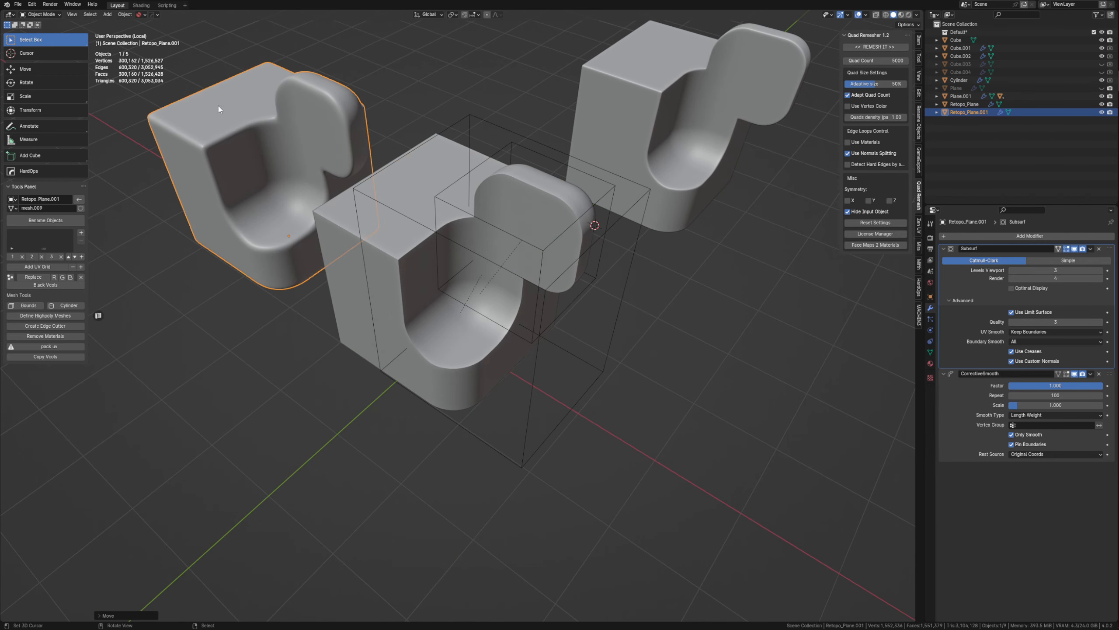
Select the original boolean part and turn on its wireframe overlay to examine the topology of the curved surfaces.
middle_click_drag(397, 189, 437, 207)
left_click(468, 239)
middle_click_drag(491, 282, 467, 344)
middle_click_drag(463, 346, 444, 331)
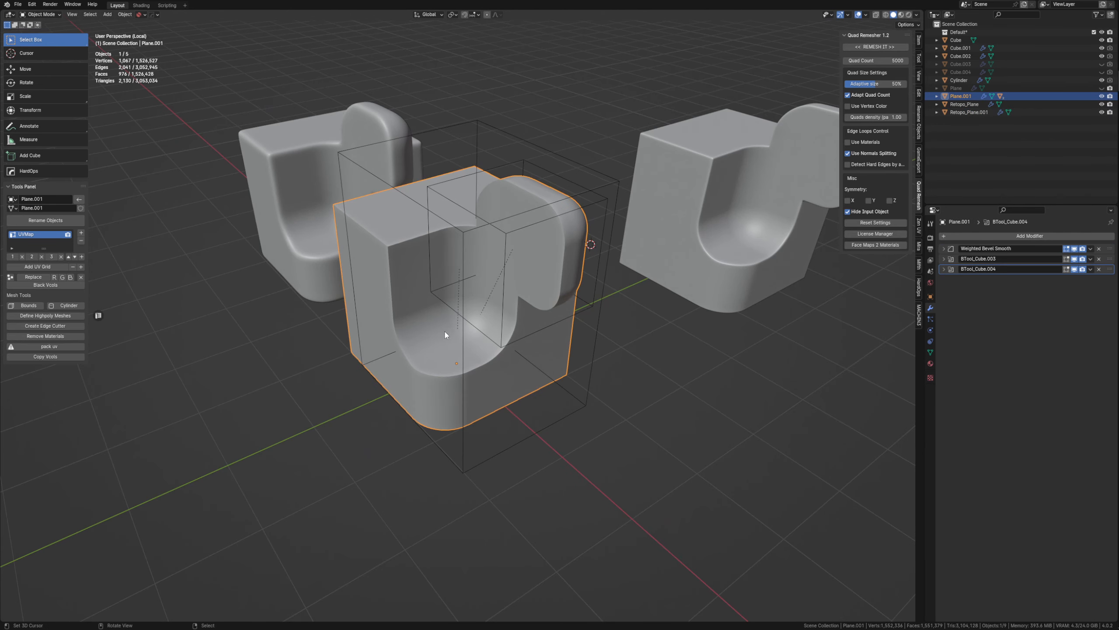
key("shift+w")
middle_click_drag(510, 281, 484, 321, "ctrl")
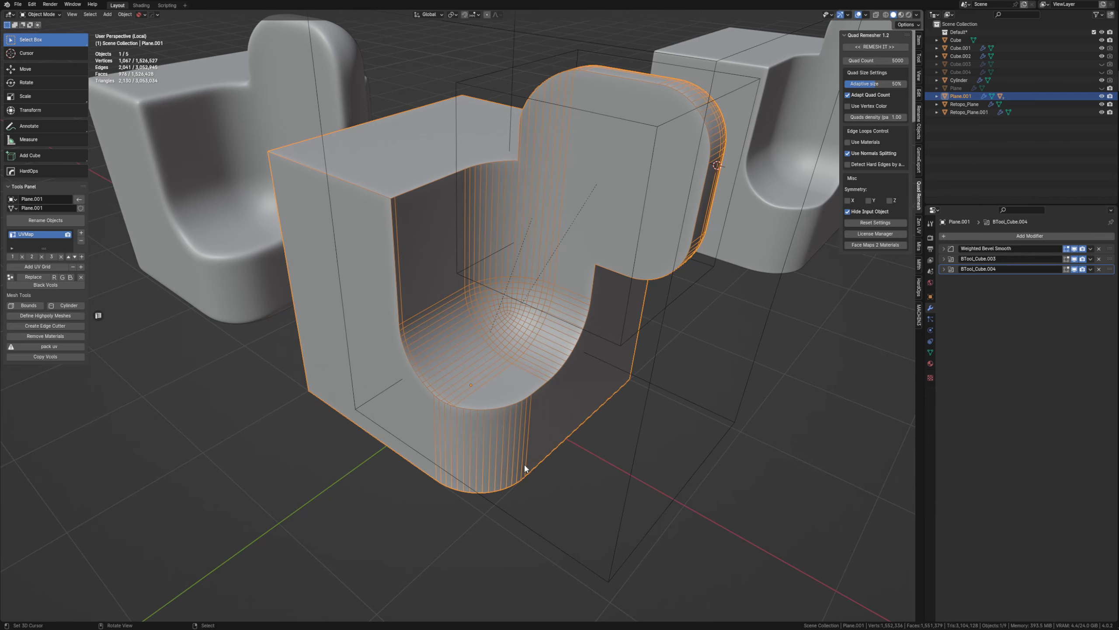
middle_click_drag(524, 463, 585, 454)
middle_click_drag(606, 416, 462, 401)
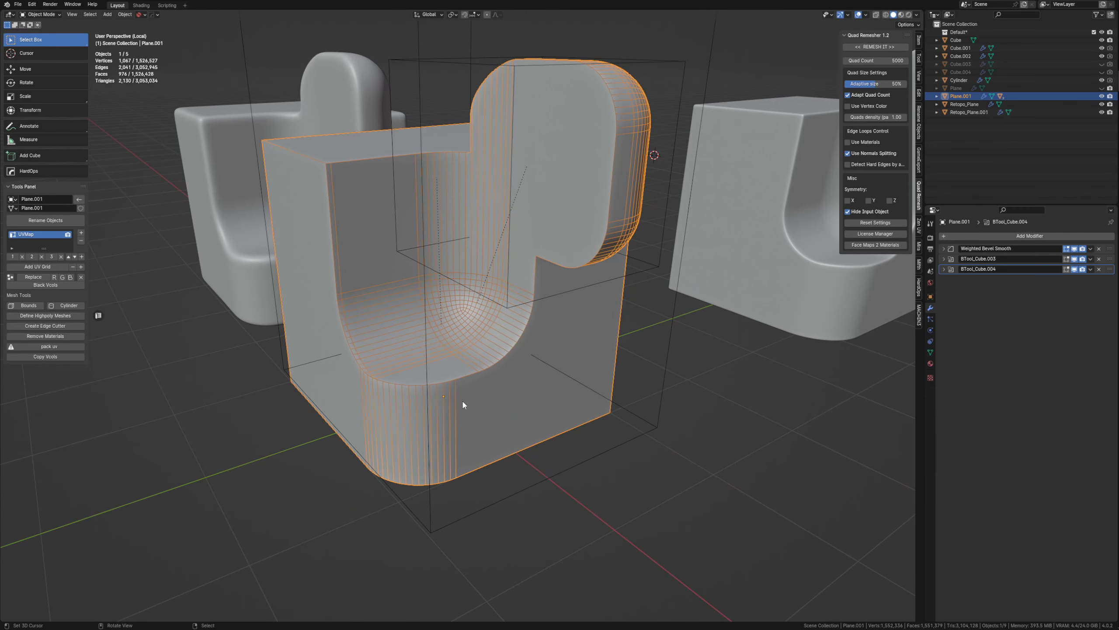
Add a Decimate modifier to the boolean part in Planar mode with an Angle Limit of 2°.
key("shift+a")
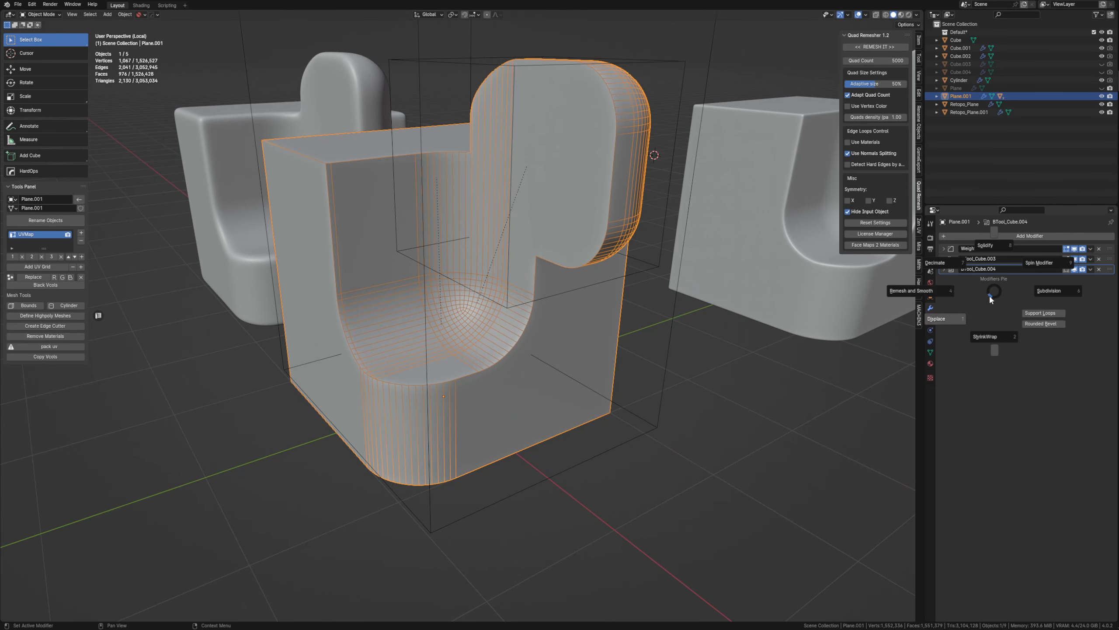
left_click(946, 270)
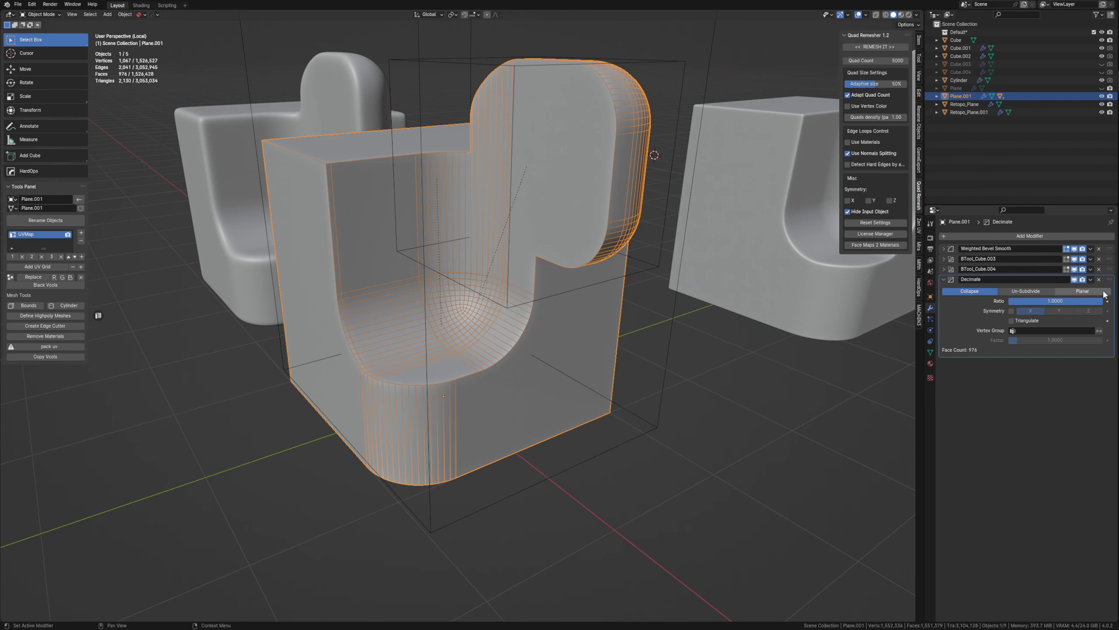
left_click(1103, 297)
left_click(1082, 300)
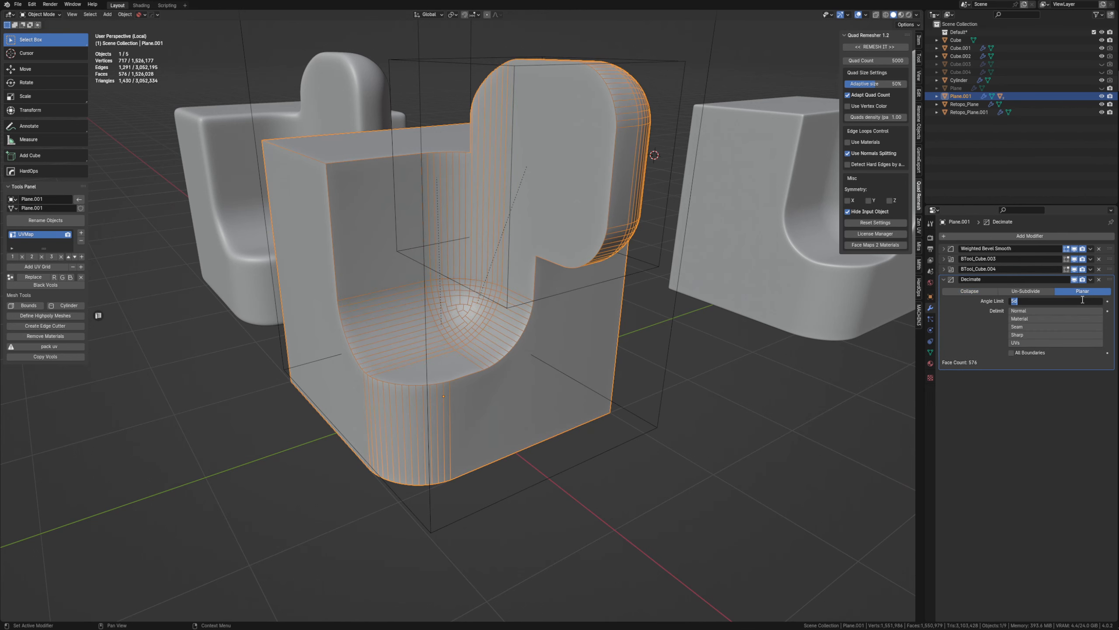
type("2")
key("Return")
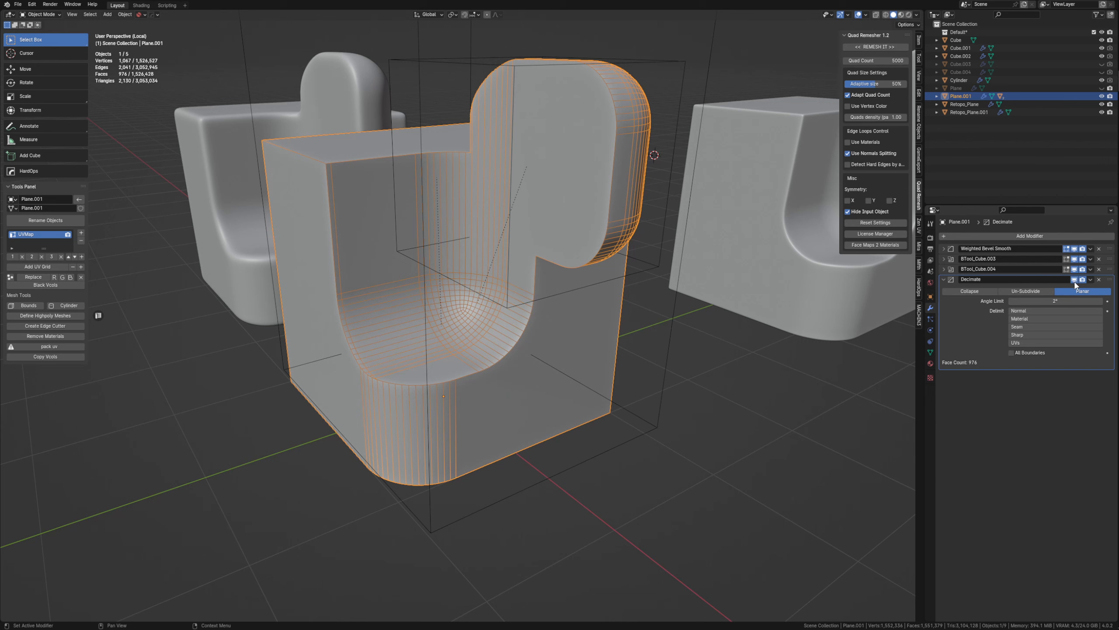
Toggle the planar Decimate's viewport effect and raise its Angle Limit through 3° to 4°.
left_click(1075, 280)
left_click(1075, 280)
left_click(1067, 302)
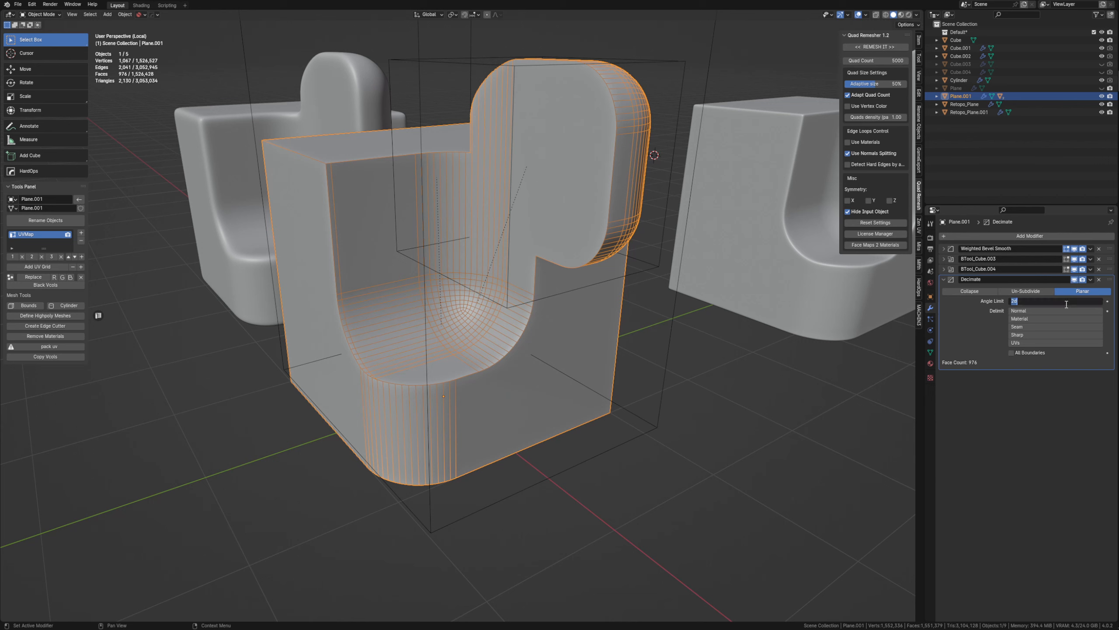
type("3")
key("Return")
left_click(1066, 303)
key("Return")
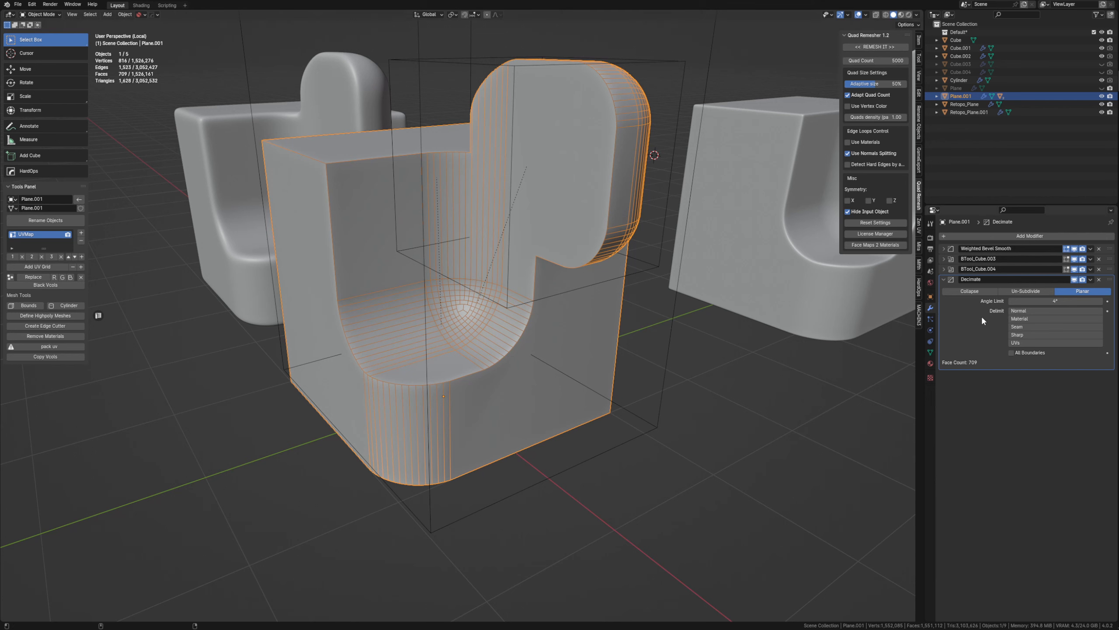
Add a second Decimate modifier in Collapse mode, set its Ratio to 0.5 and lower it to about 0.28.
key("shift+d")
left_click(990, 388)
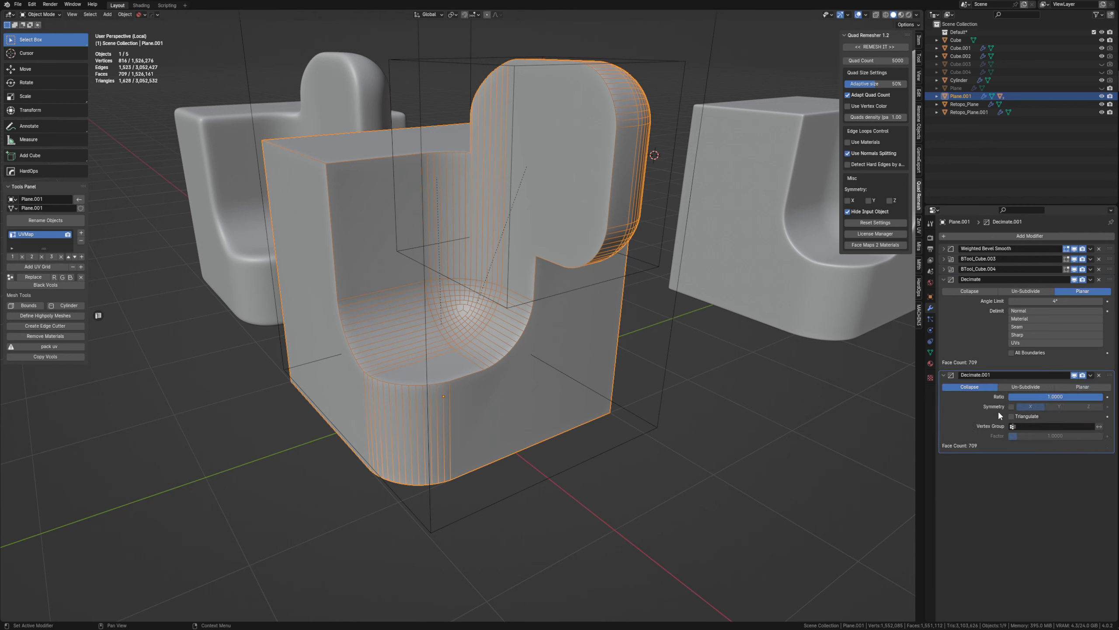
left_click(1058, 396)
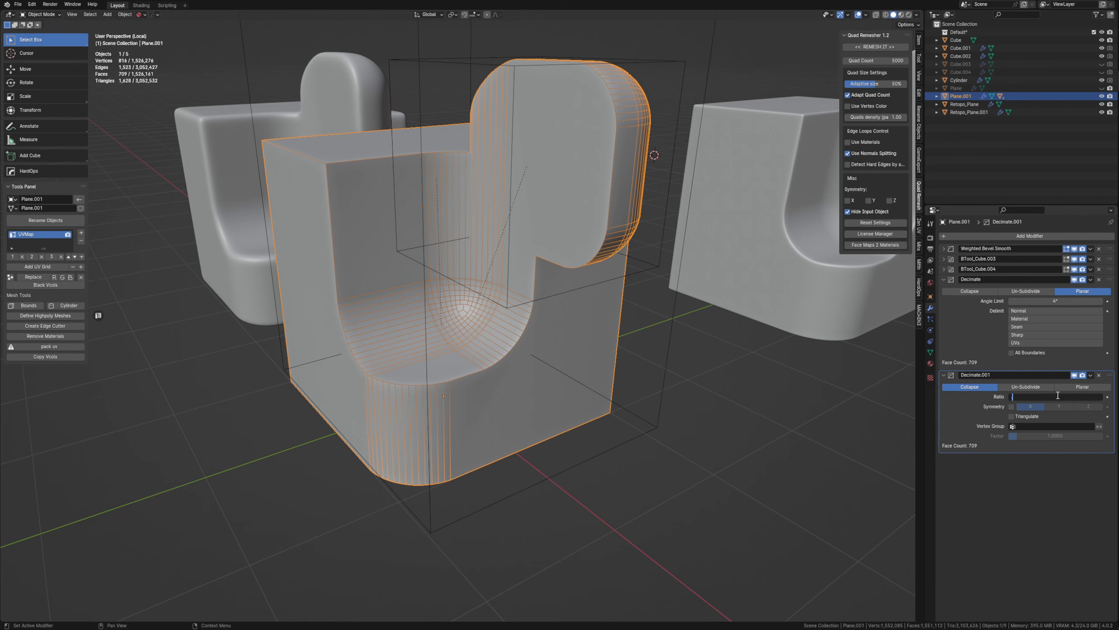
type(".5")
key("Return")
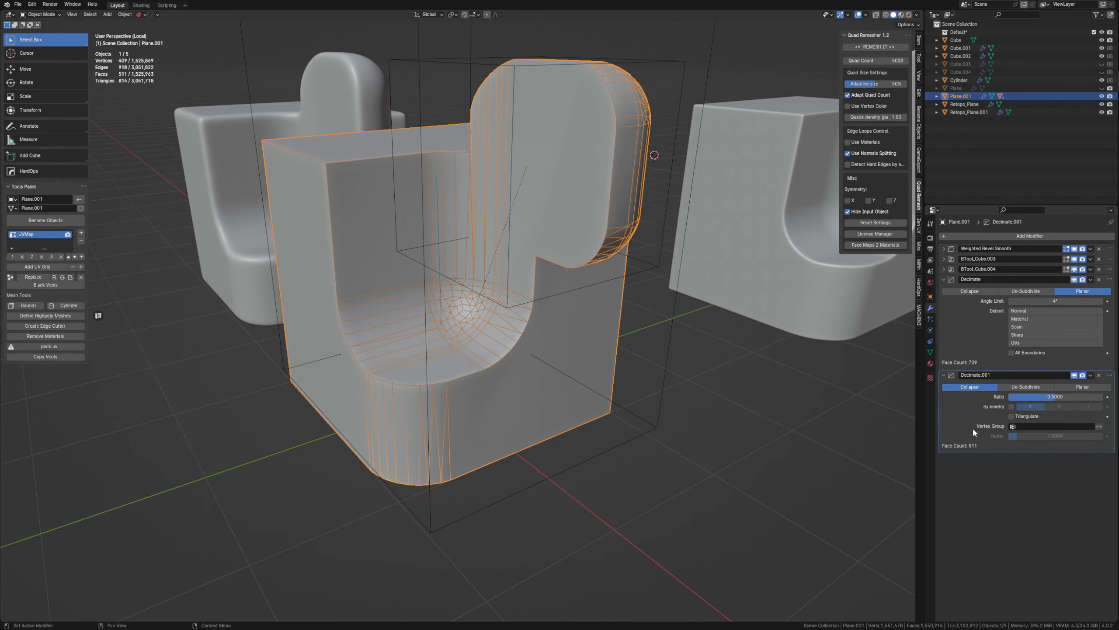
left_click_drag(1058, 397, 1034, 397)
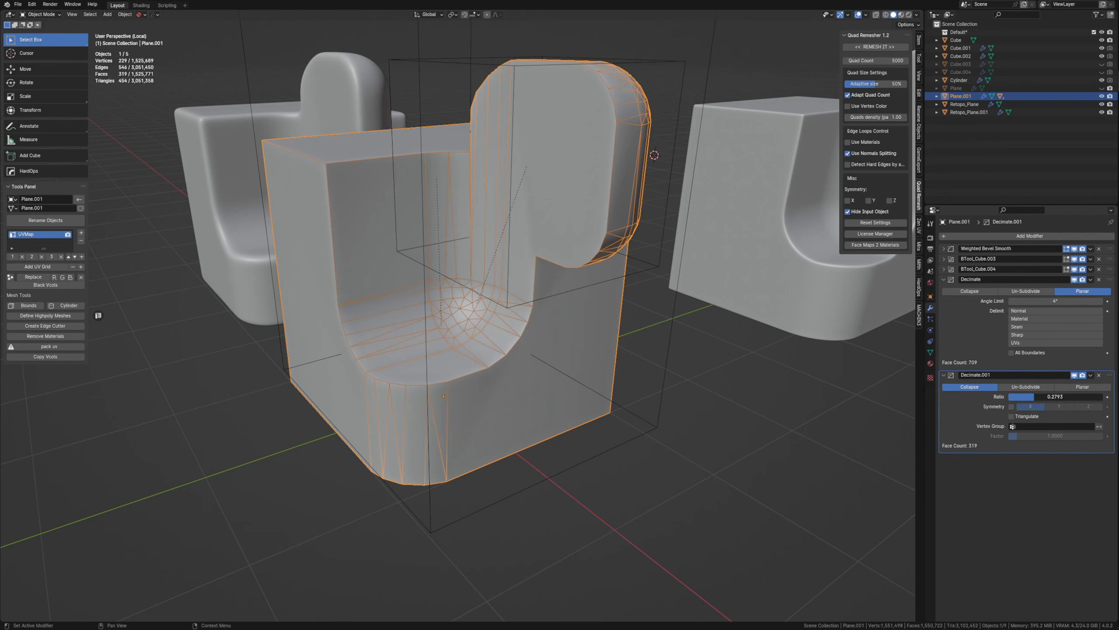
Disable both Decimate modifiers in the viewport and fold up their settings.
left_click(1075, 376)
left_click(1075, 280)
left_click(944, 280, "ctrl")
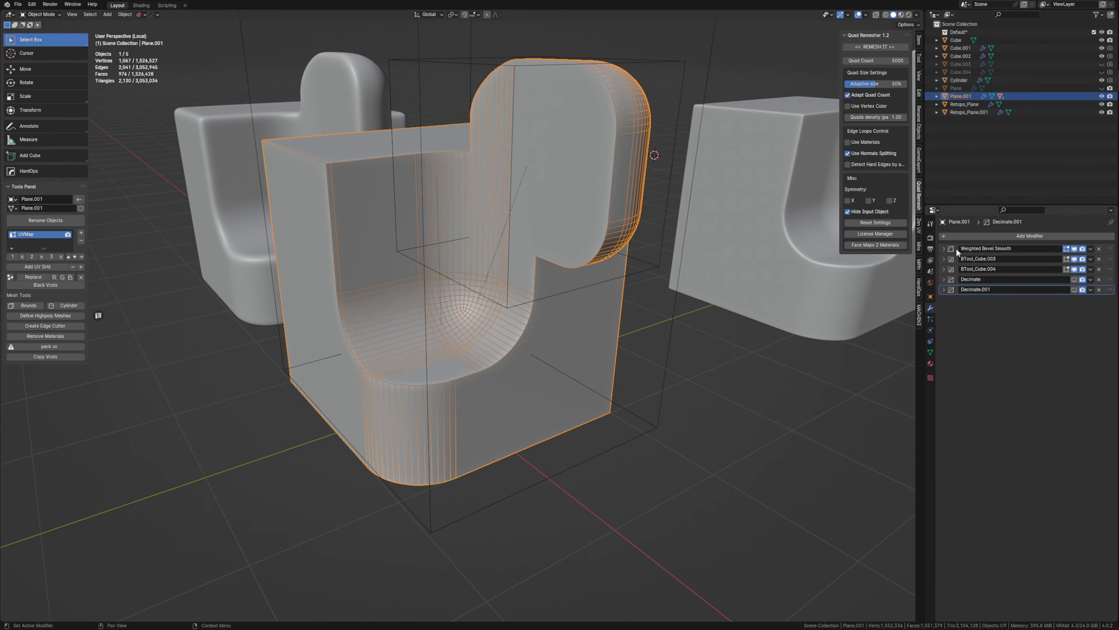
Select the cutter that shapes the protruding lobe and set its Weighted Bevel Smooth segments to 3.
left_click(589, 286)
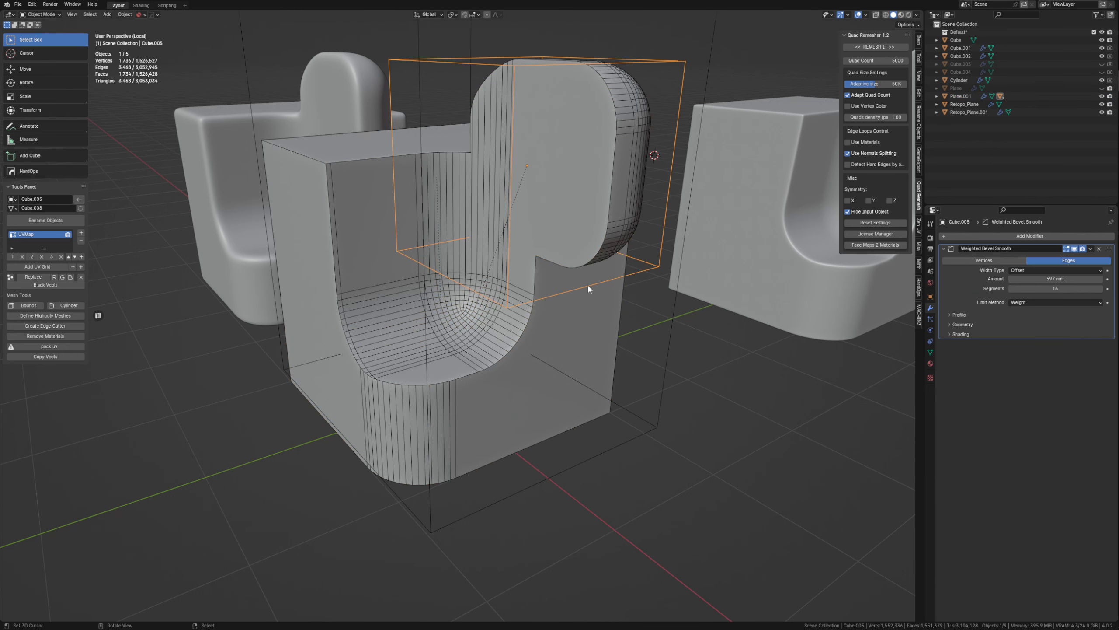
key("q")
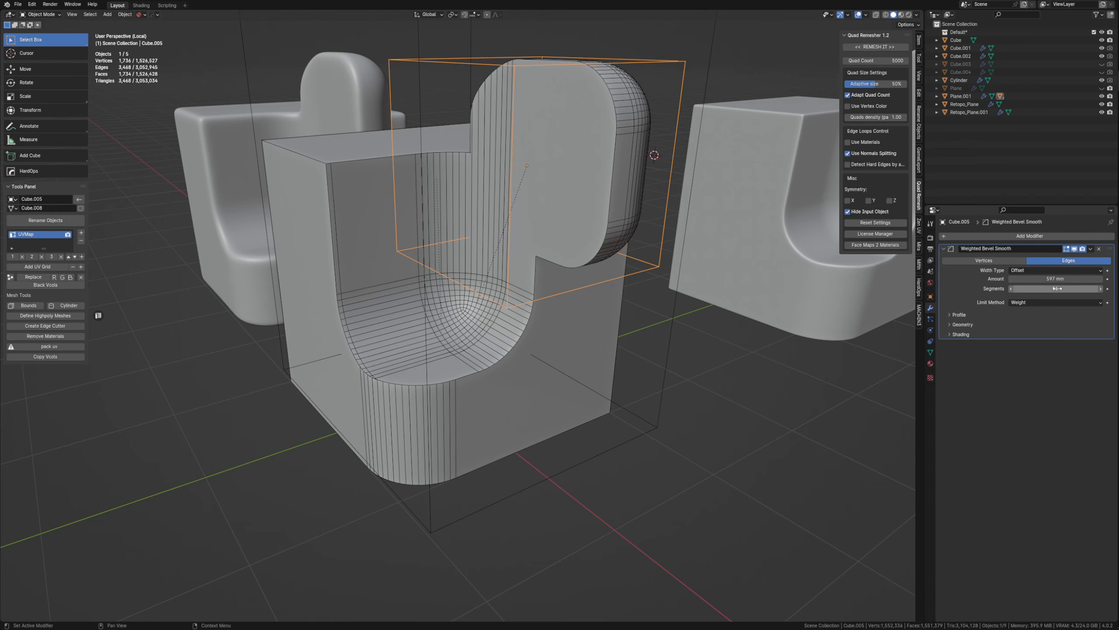
middle_click_drag(653, 317, 576, 339)
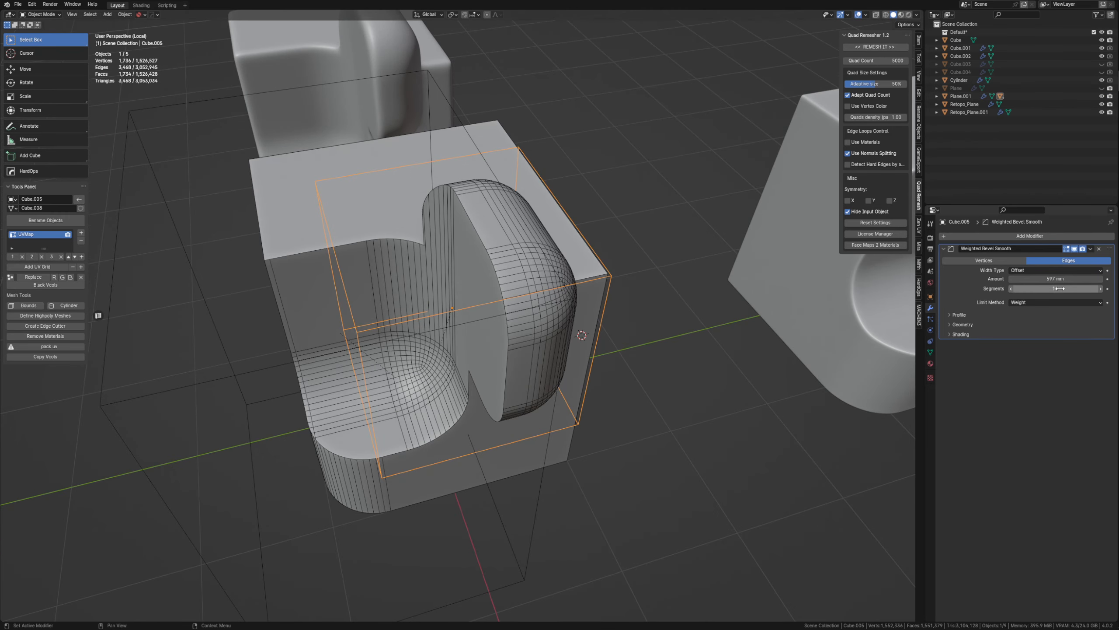
type("3")
key("Return")
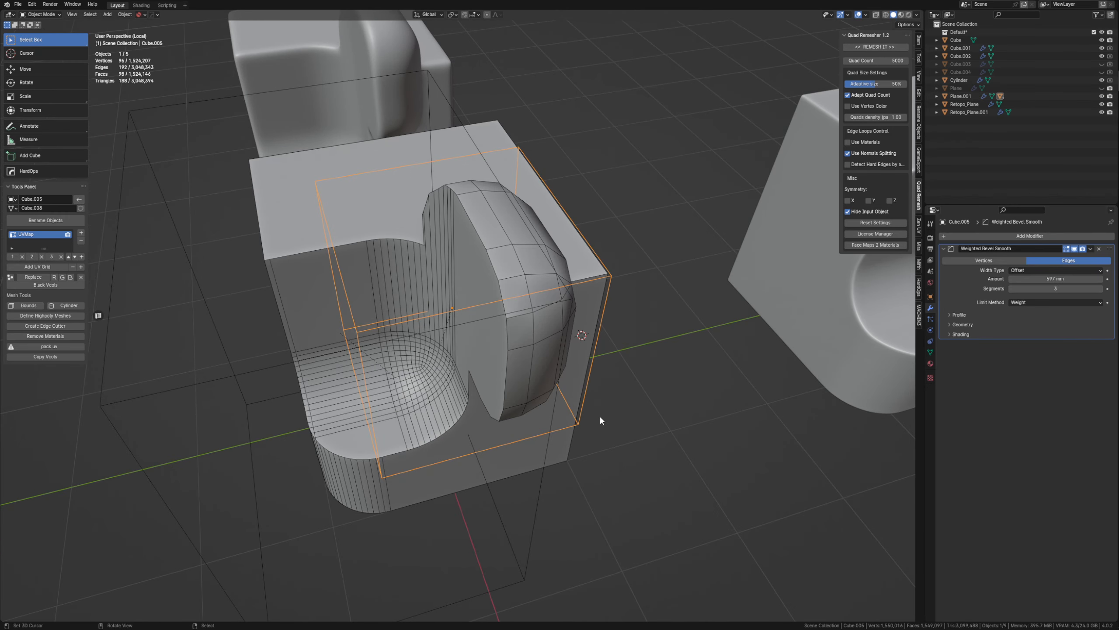
Select the cutter that shapes the recess, set its bevel segments to 3 and reduce them to 2.
middle_click_drag(600, 415, 411, 347)
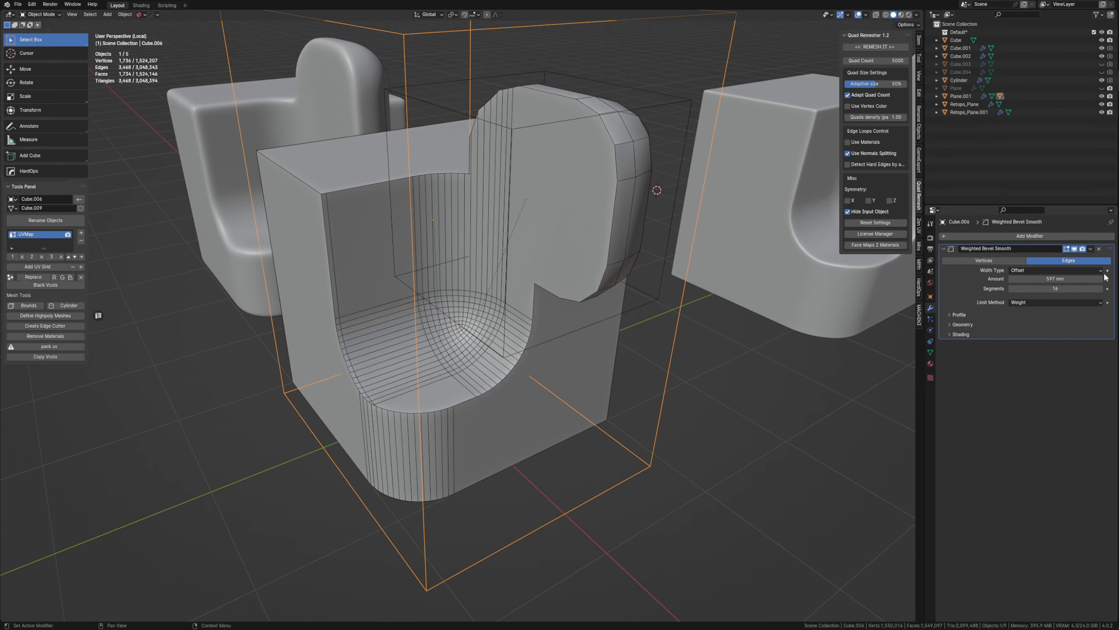
key("Return")
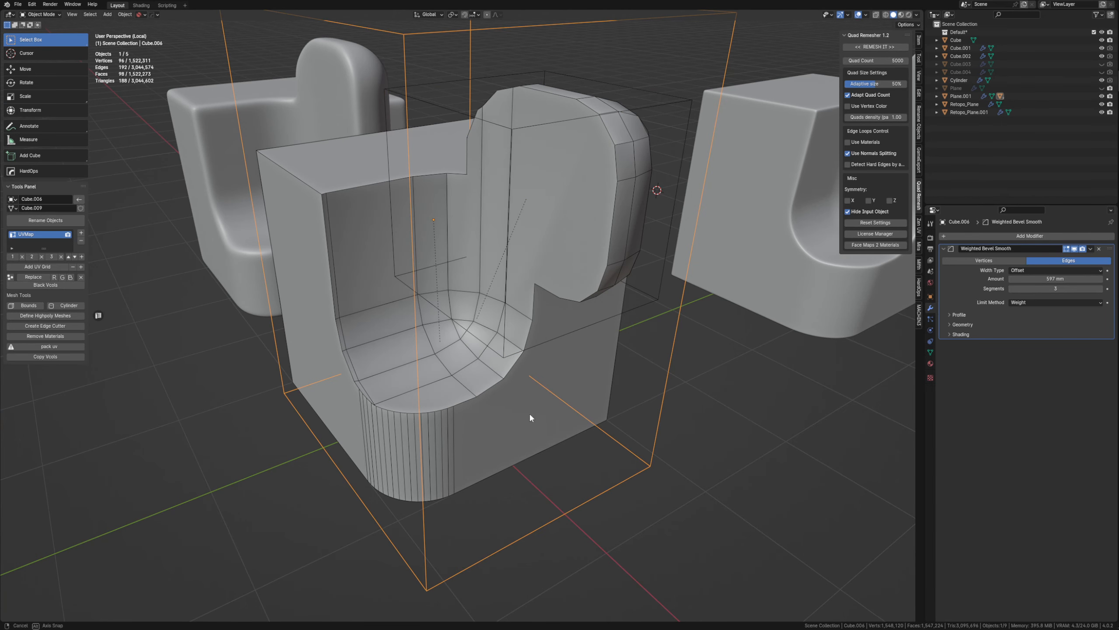
middle_click_drag(530, 412, 595, 410)
left_click(1011, 289)
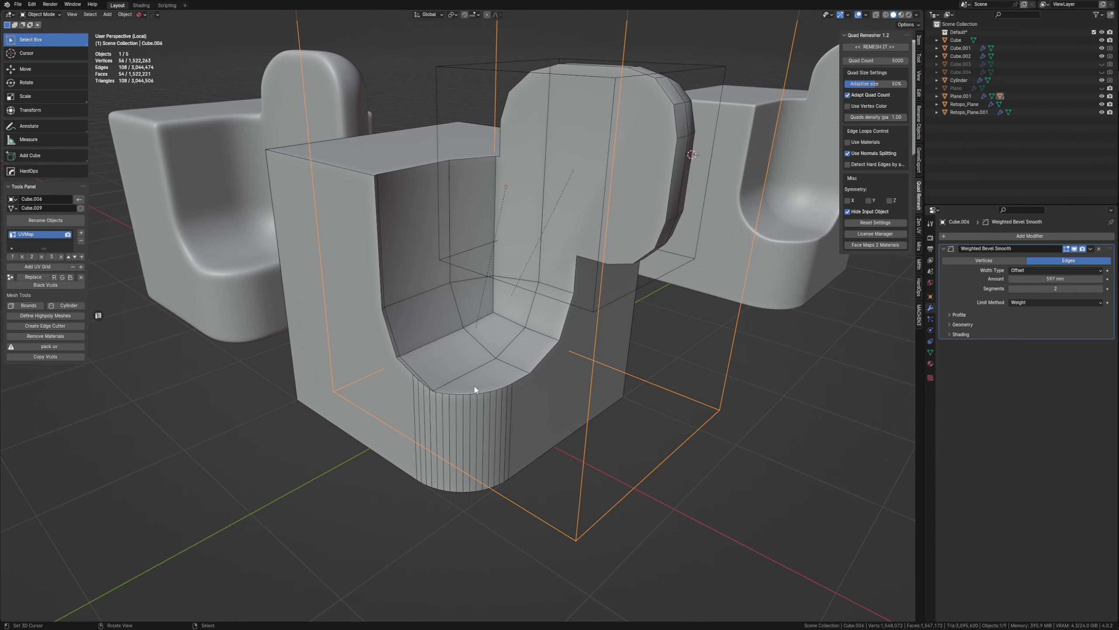
middle_click_drag(536, 387, 467, 425)
Move the side face of the cutter that shapes the recess slightly outward along the Y axis.
key("Tab")
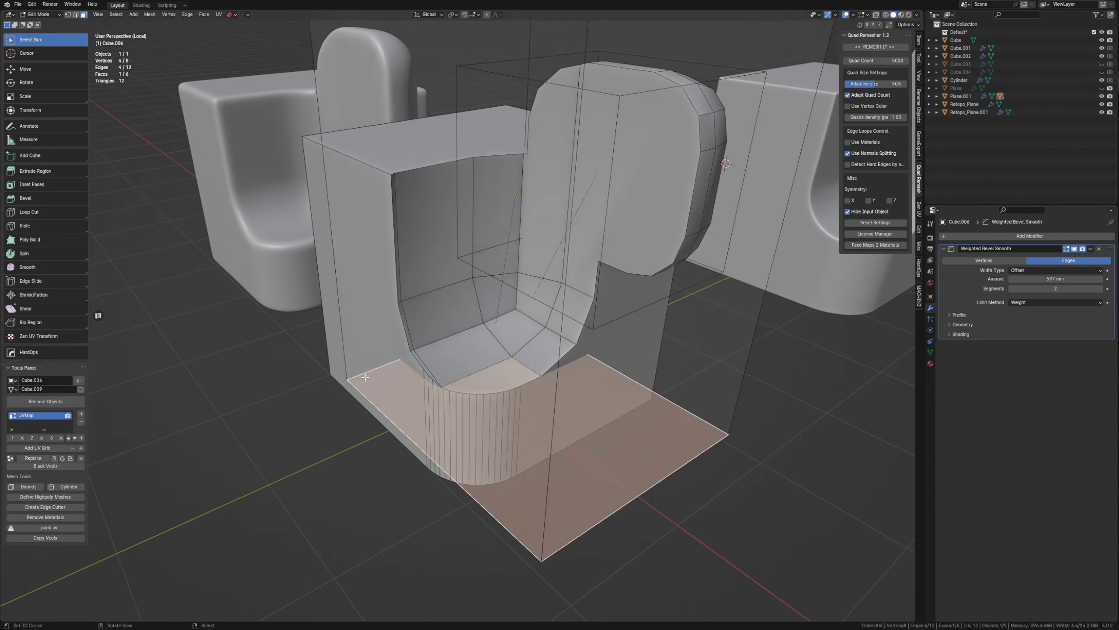
left_click(423, 348)
key("g")
key("y")
right_click(425, 362)
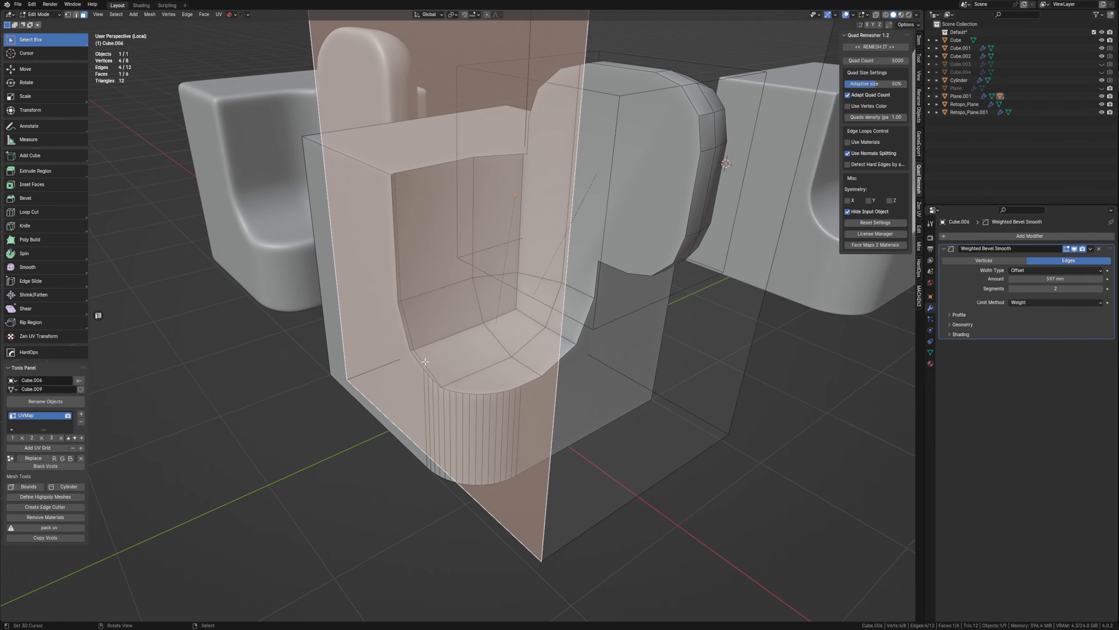
middle_click_drag(412, 360, 507, 386)
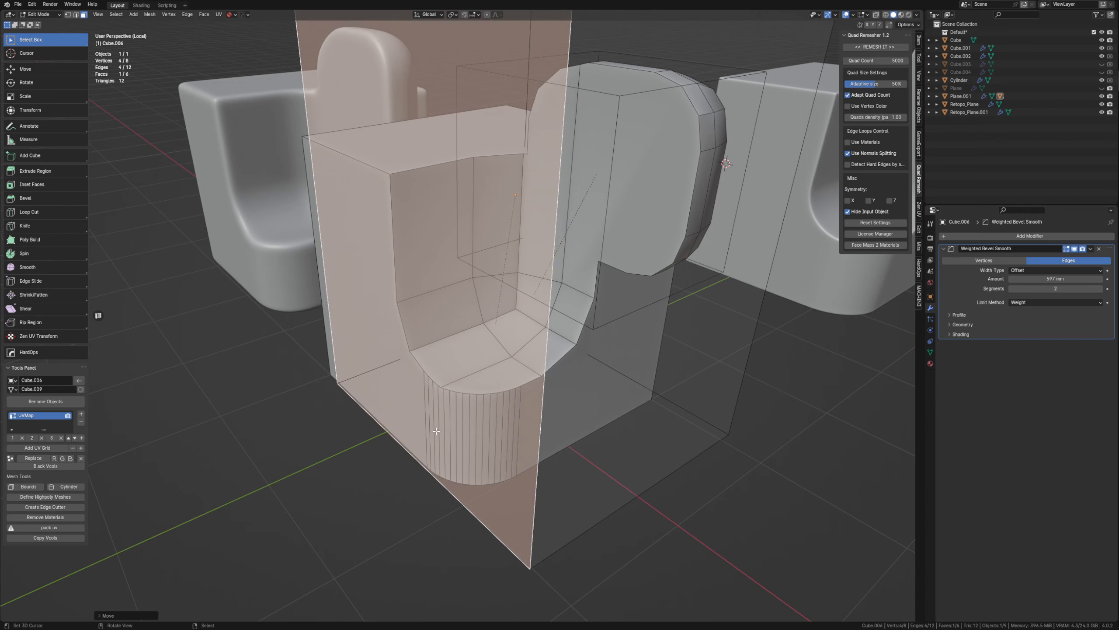
key("Tab")
Set the low-poly part's Weighted Bevel Smooth segments to 4 and hide all other objects to check it alone.
left_click(483, 387)
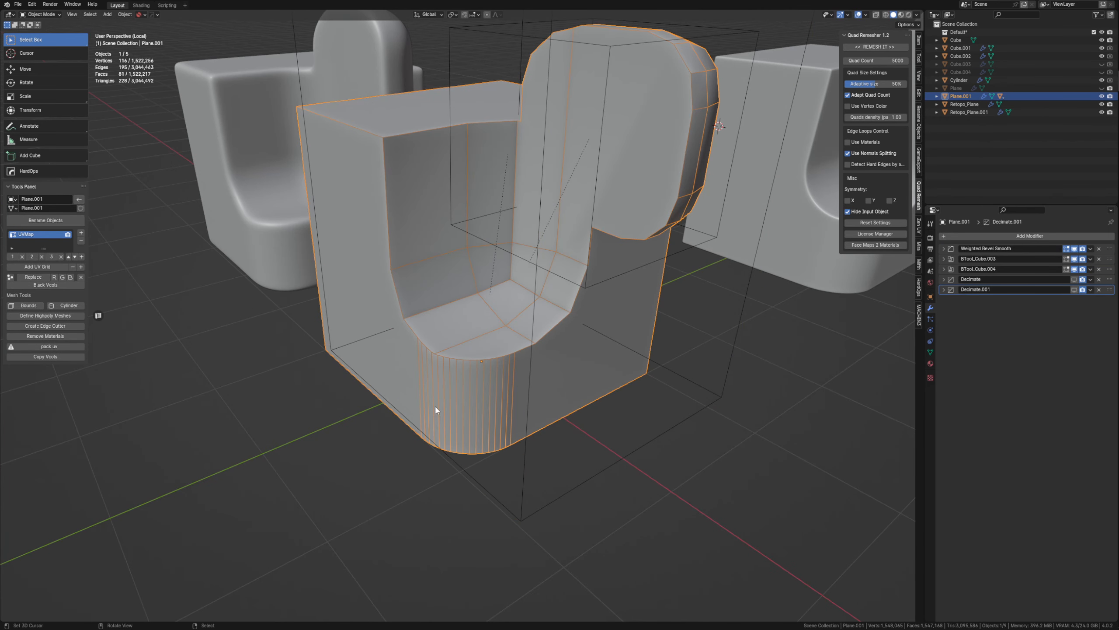
left_click(944, 249)
mouse_move(1054, 289)
left_mouse_down()
mouse_move(1026, 289)
mouse_move(1041, 289)
left_mouse_up()
middle_click_drag(786, 327, 641, 393)
key("shift+h")
middle_click_drag(575, 378, 507, 353)
scroll(498, 333, "up", 2)
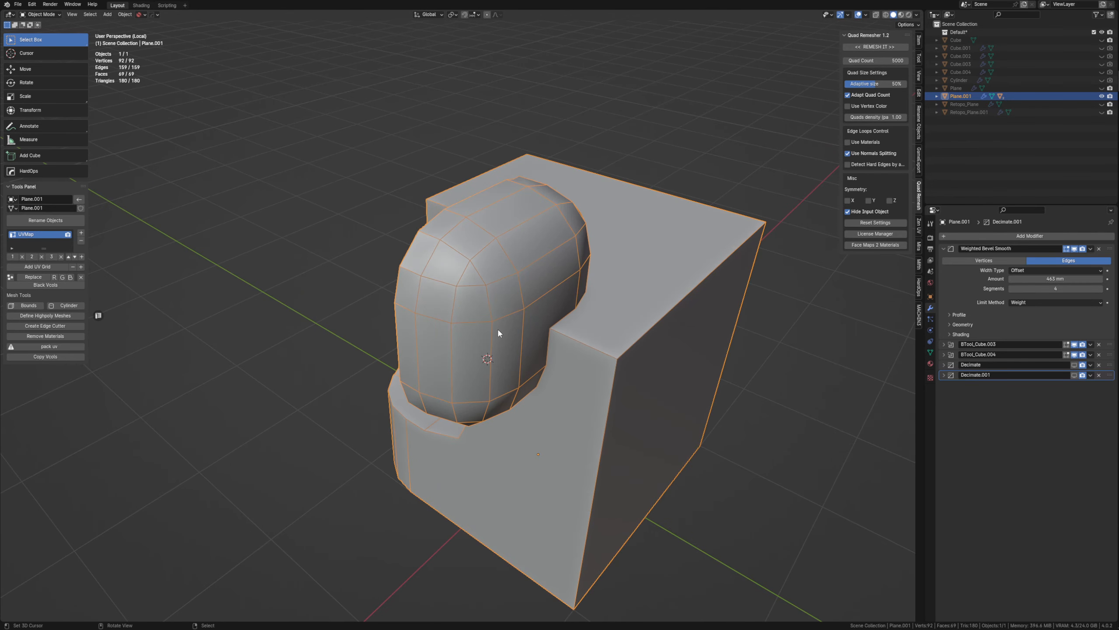
Reveal all hidden objects and hide the overlapping smooth original and its two cutters again.
key("alt+h")
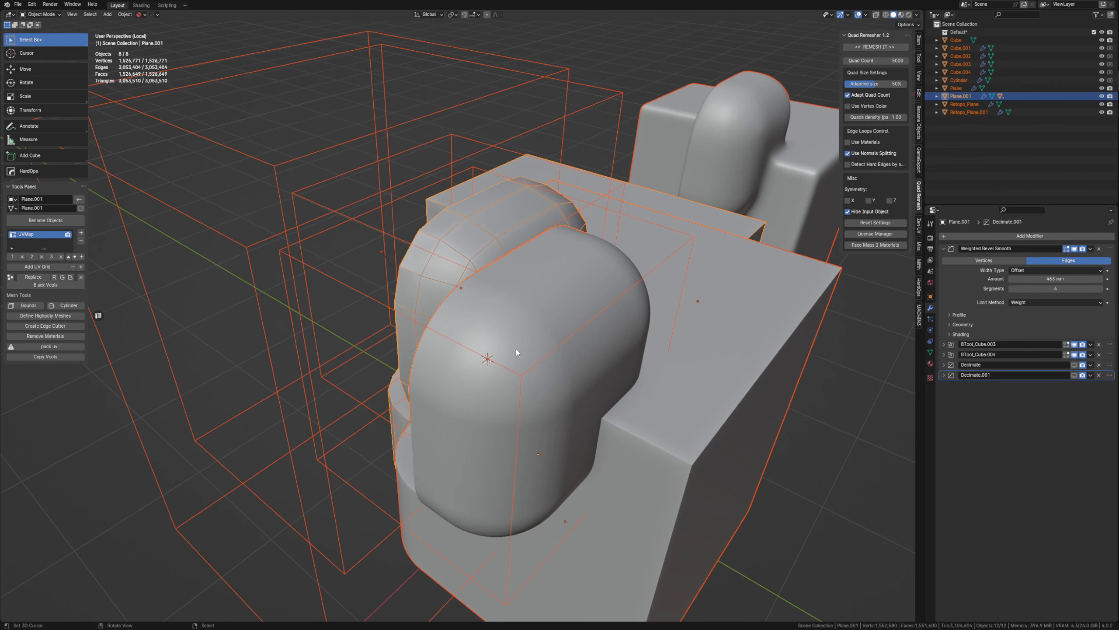
middle_click_drag(394, 219, 554, 238)
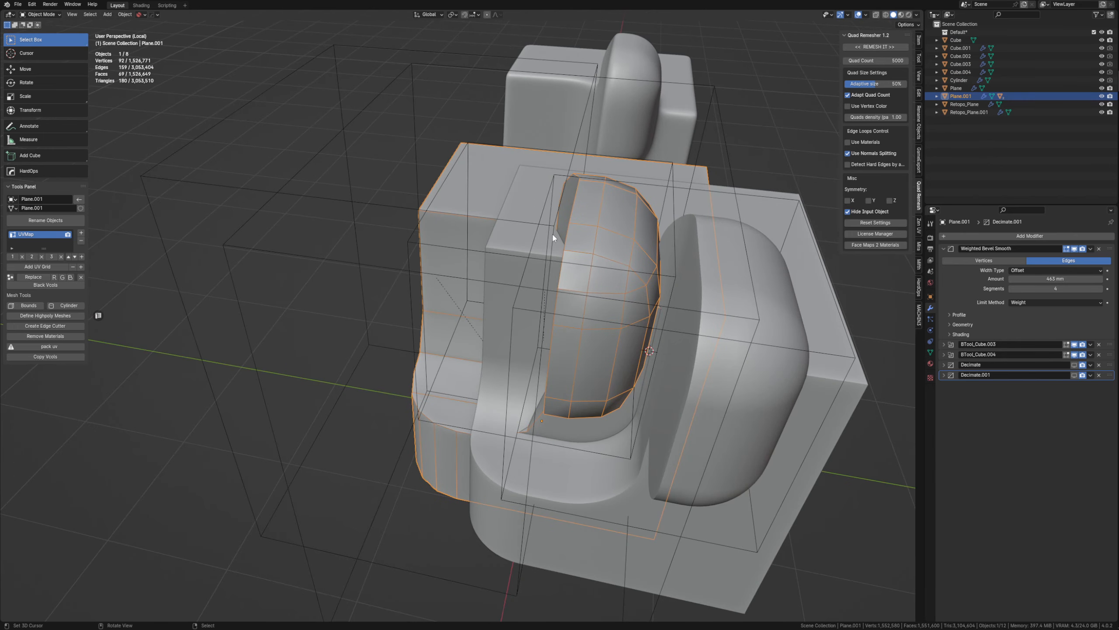
left_click(673, 167)
middle_click_drag(745, 259, 715, 445)
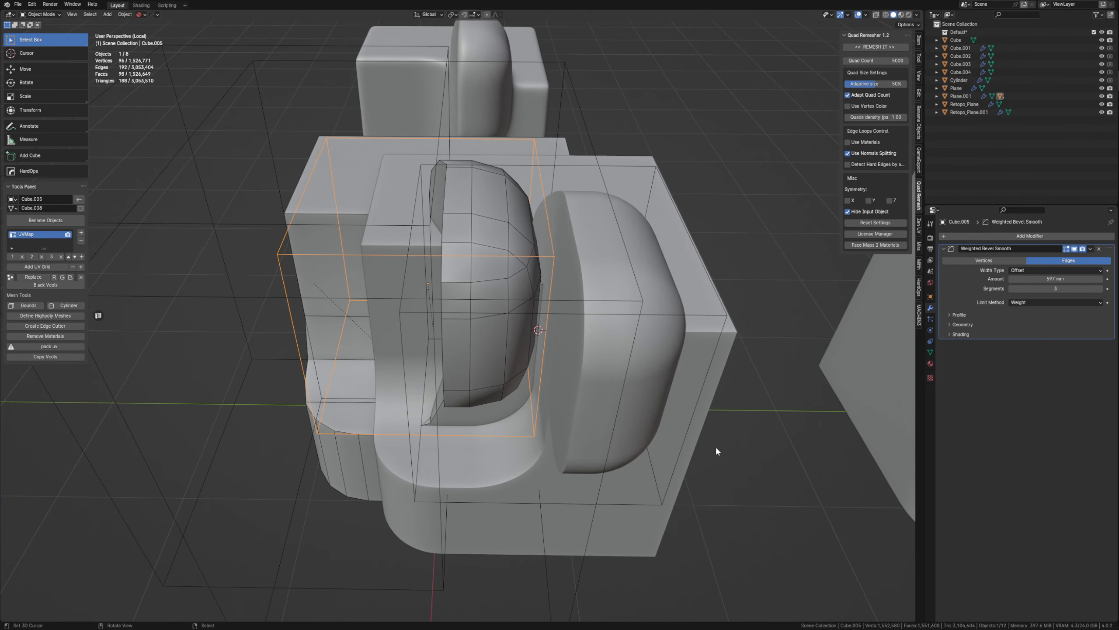
left_click_drag(756, 424, 687, 305)
key("h")
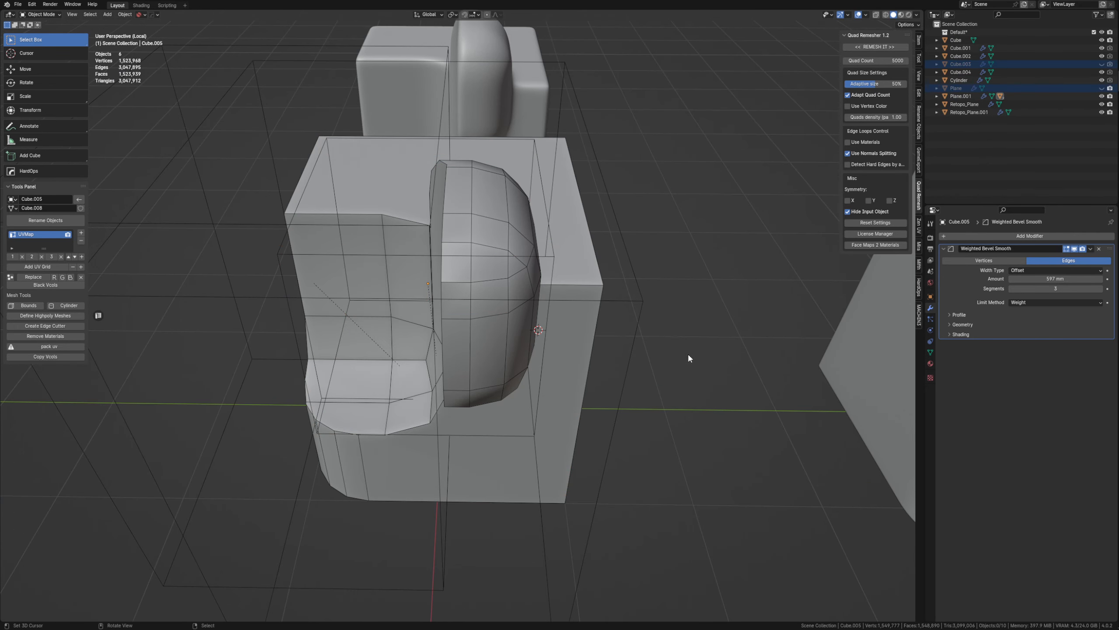
right_click(629, 304)
scroll(630, 349, "down", 4)
middle_click_drag(629, 352, 530, 381)
key("h")
scroll(581, 366, "up", 2)
right_click(530, 381)
right_click(527, 381)
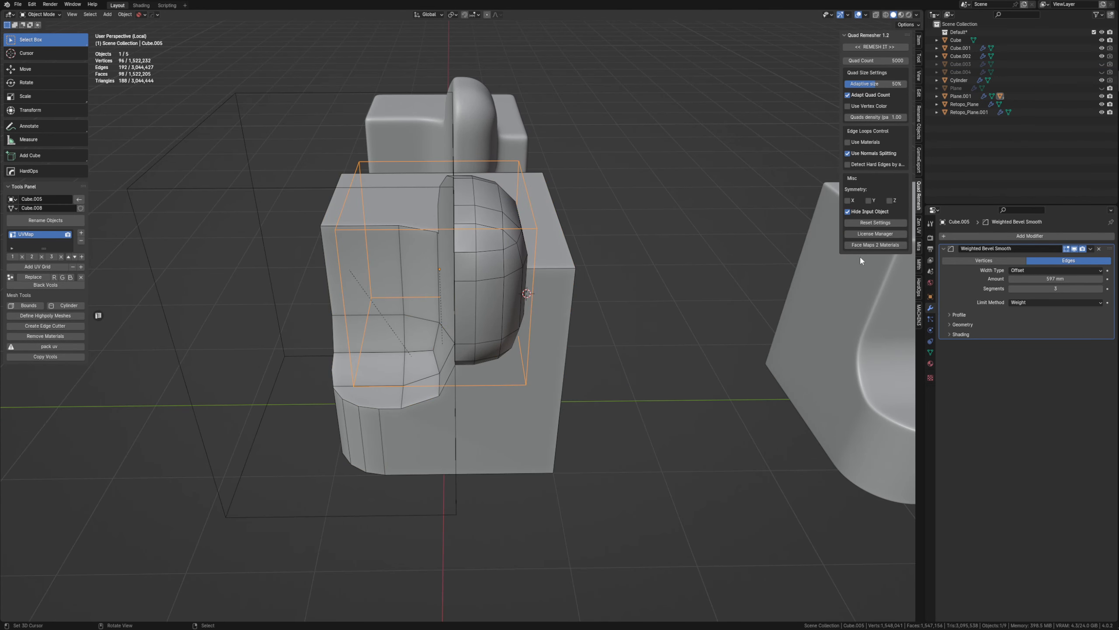
Try 2 bevel segments on the cutter that shapes the lobe, and raise them to 4.
left_click(1011, 289)
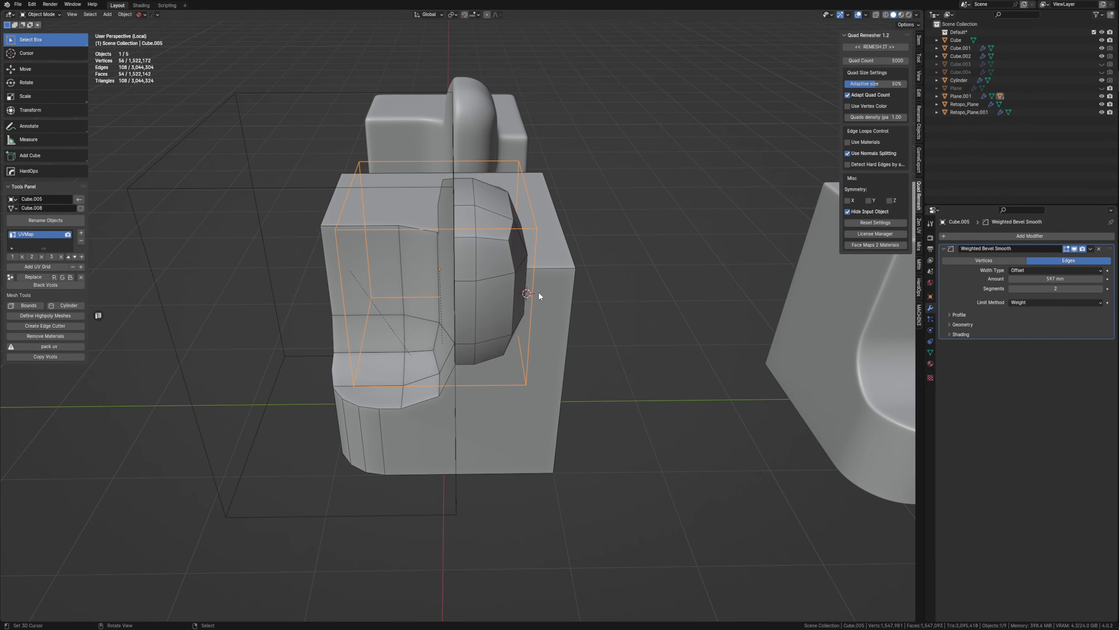
middle_click_drag(538, 295, 467, 296)
left_click(1100, 288)
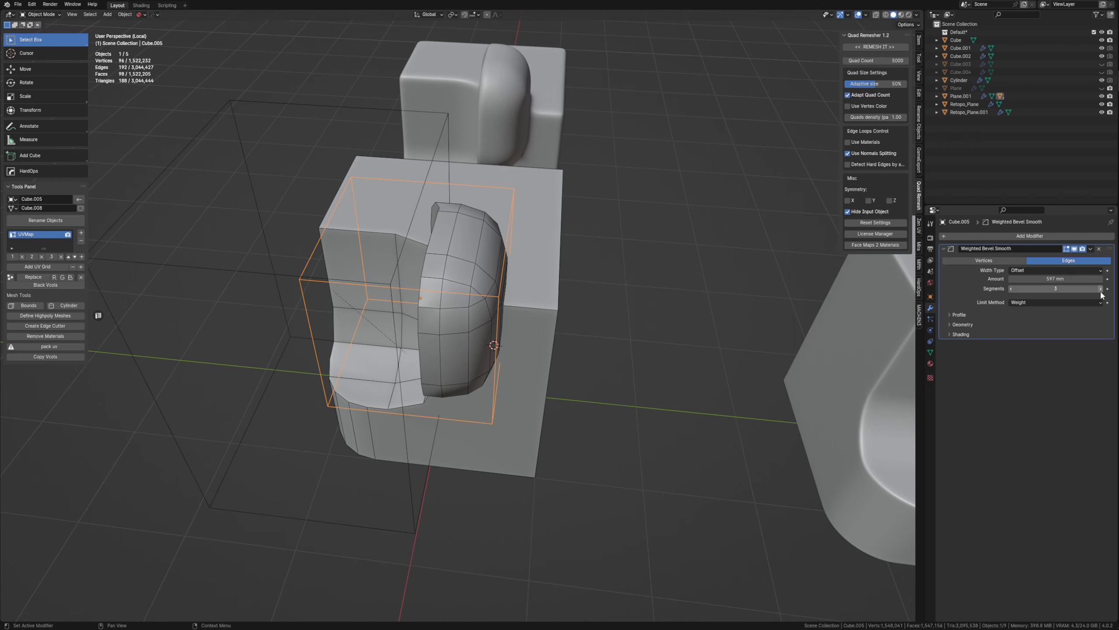
left_click(1100, 288)
middle_click_drag(482, 303, 446, 244)
scroll(446, 243, "up", 4)
Increase the bevel segments of the cutter that shapes the recess and select the low-poly part.
left_click(401, 305)
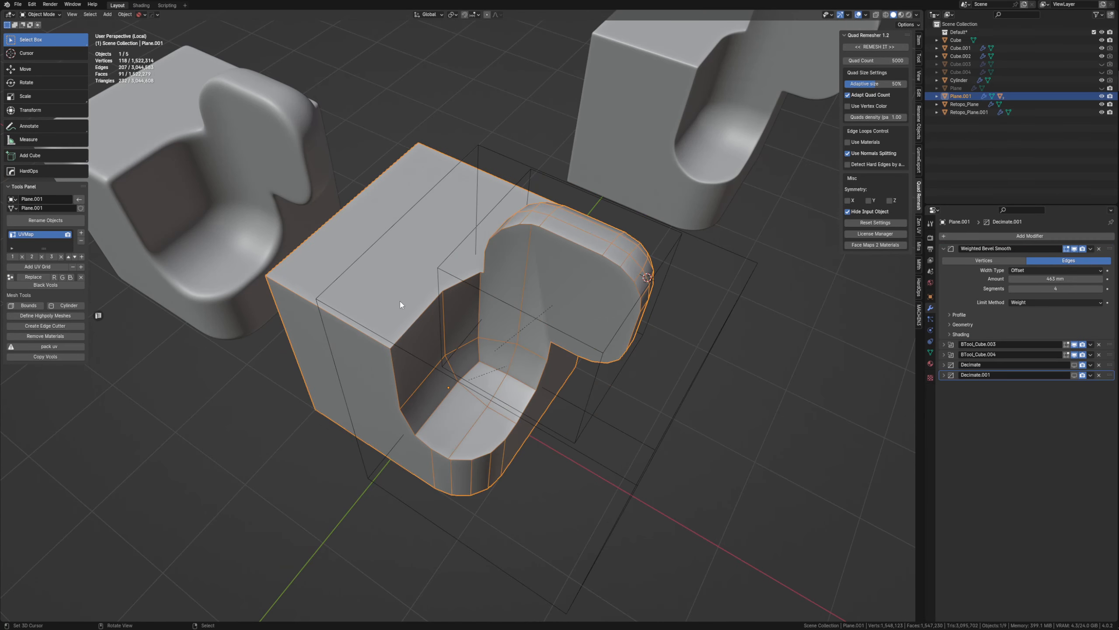
left_click(574, 434)
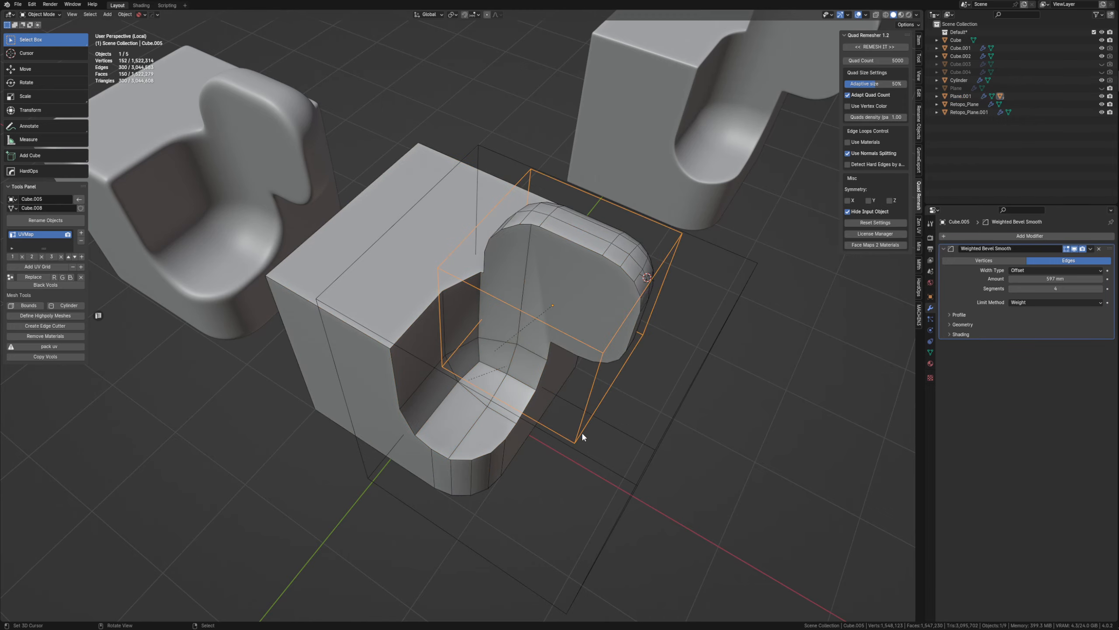
mouse_move(580, 434)
middle_mouse_down()
mouse_move(587, 457)
mouse_move(573, 452)
middle_mouse_up()
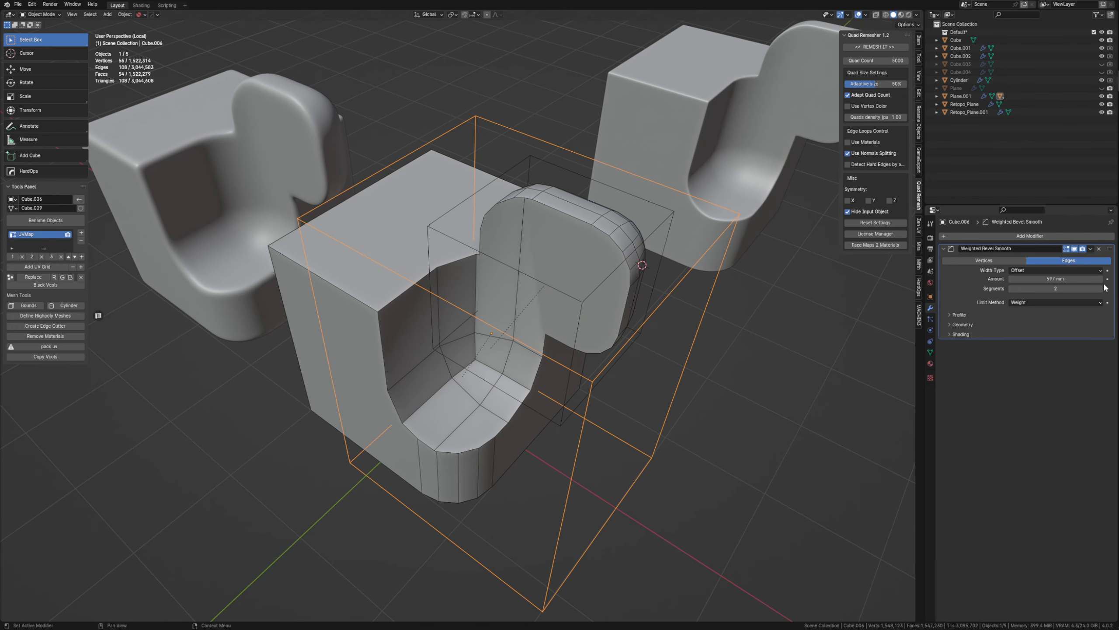
scroll(1067, 288, "up", 1, "ctrl")
middle_click_drag(553, 412, 653, 362)
left_click(538, 442)
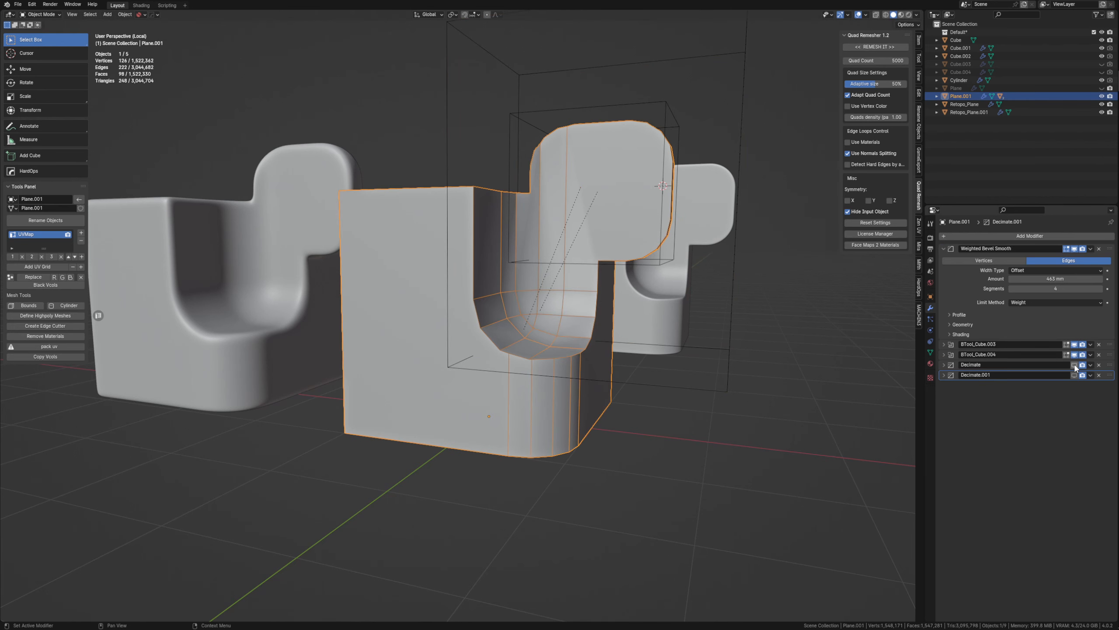
Enable both Decimate modifiers in the viewport and set the Collapse modifier's Ratio to 1.0.
middle_click_drag(864, 419, 688, 427)
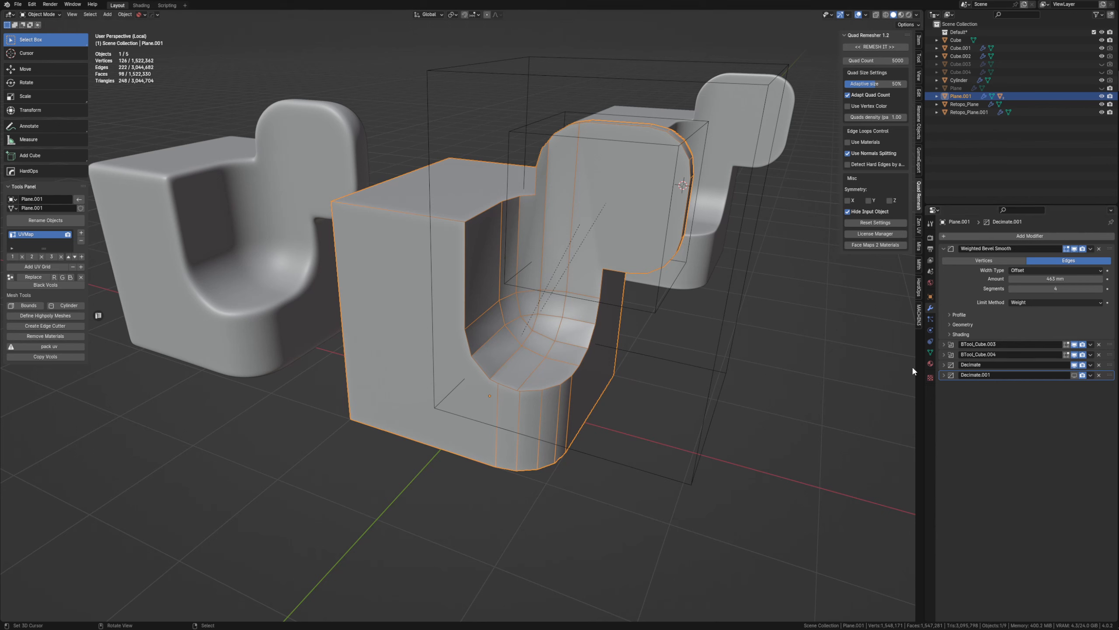
left_click(944, 365)
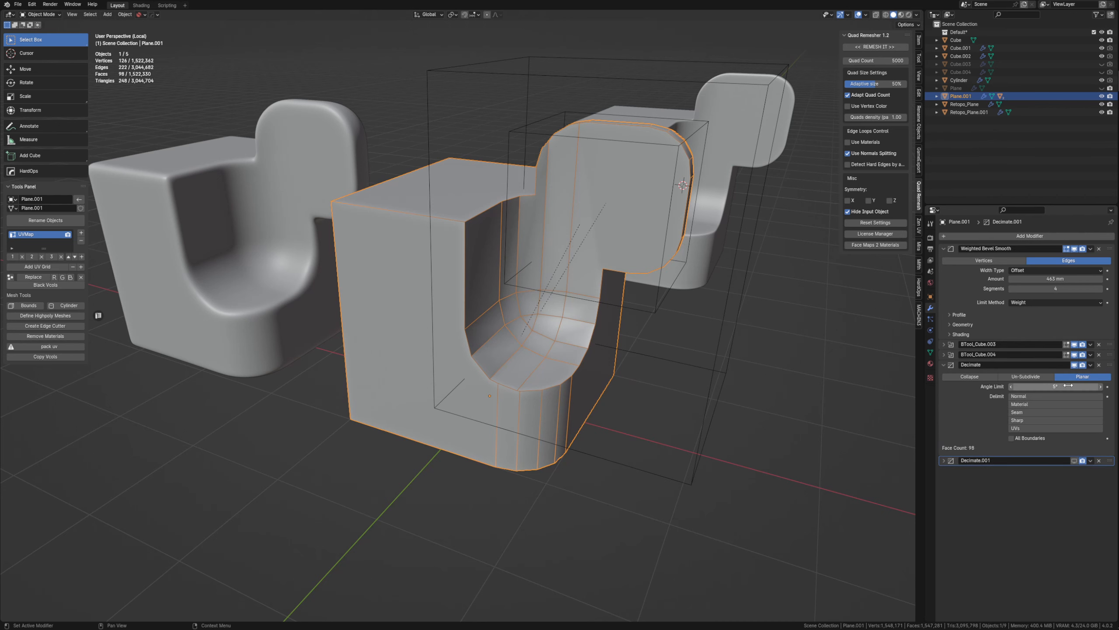
left_click(1080, 462)
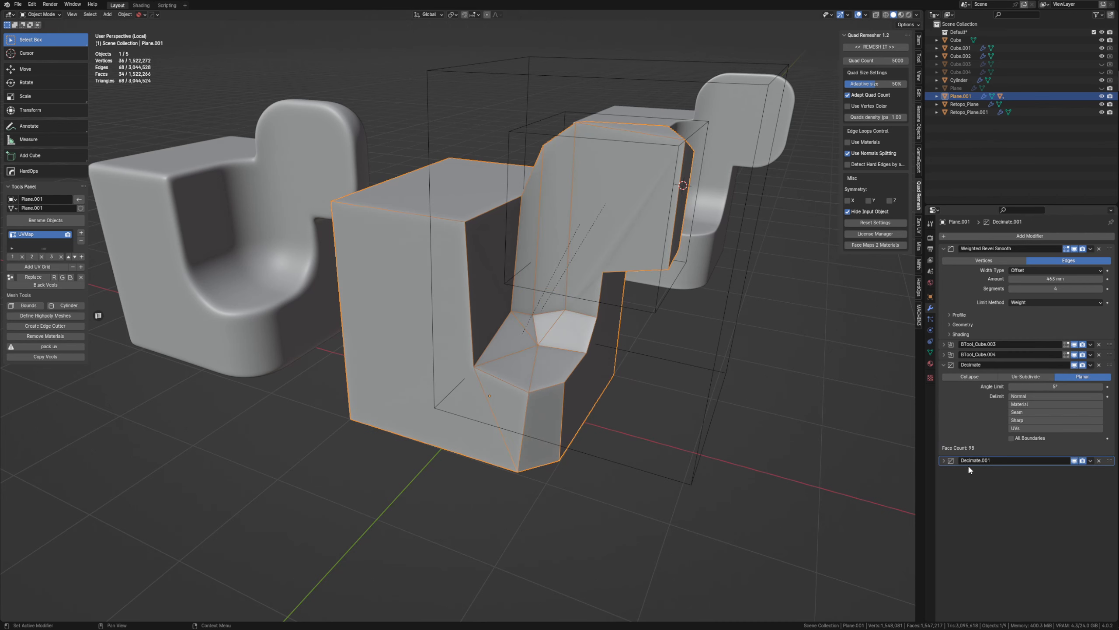
left_click(944, 460)
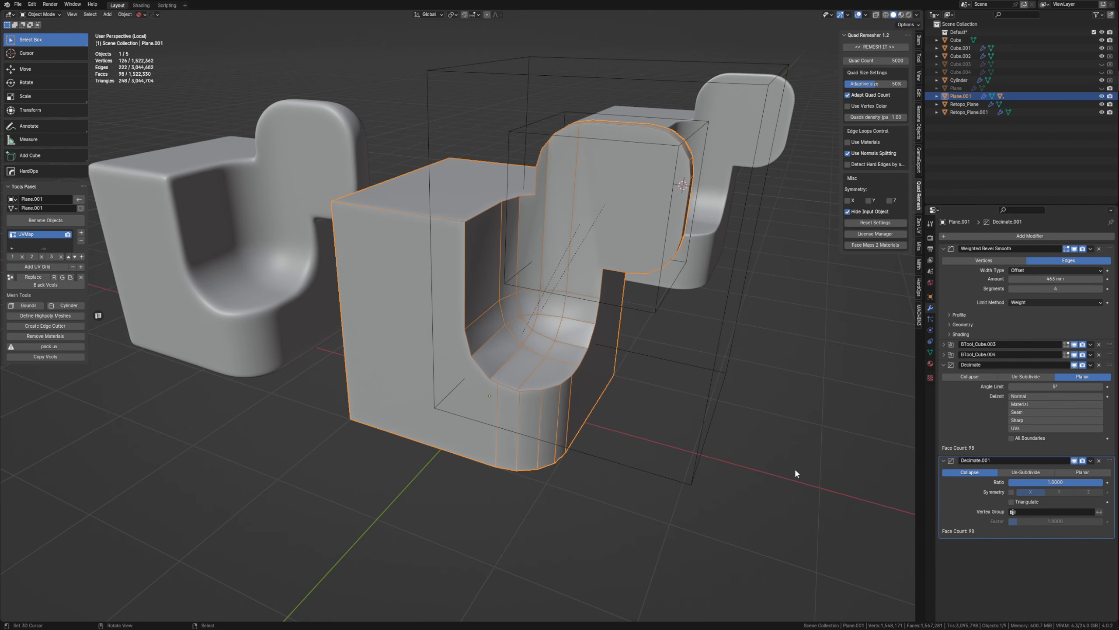
middle_click_drag(639, 467, 543, 440)
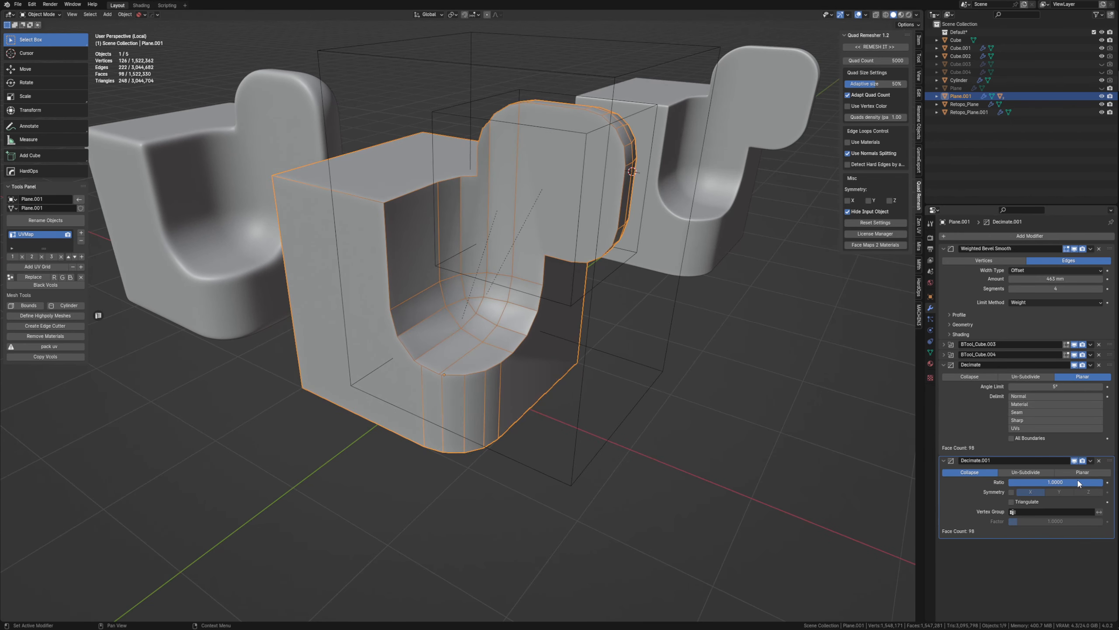
With all other objects hidden, disable both Decimate modifiers and convert the low-poly part using Visual Geometry to Mesh.
key("shift+h")
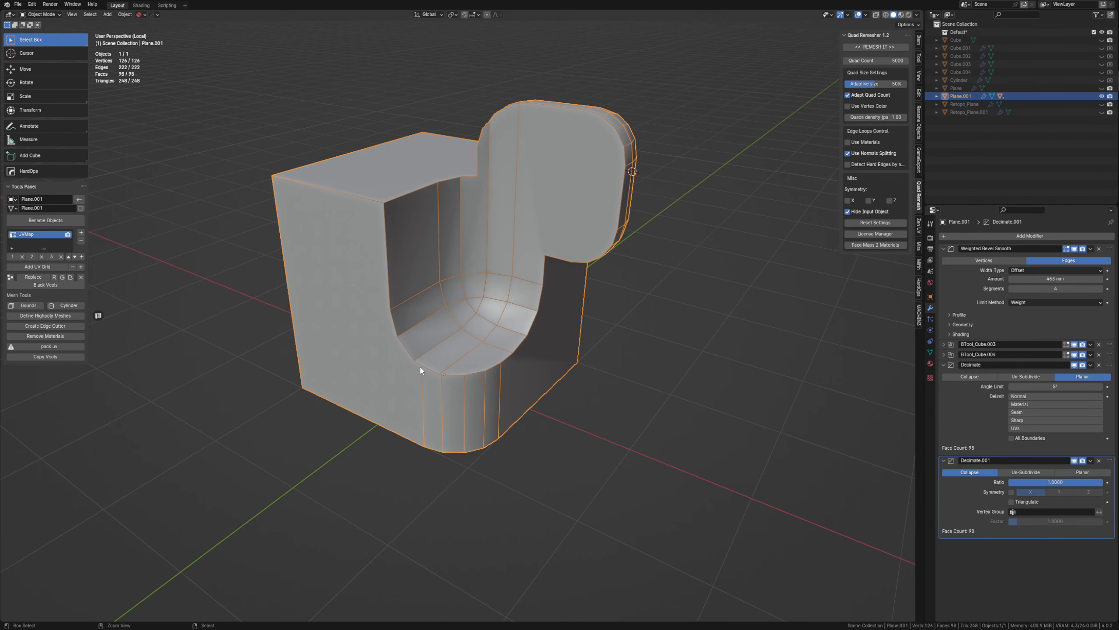
left_click(944, 248, "ctrl")
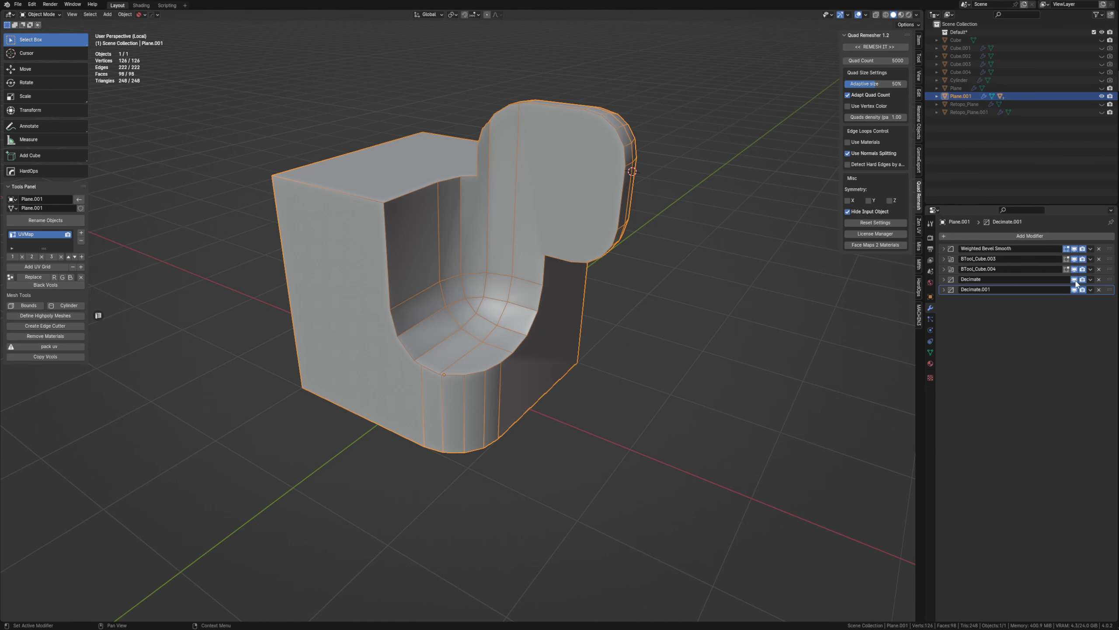
key("ctrl+a")
middle_click_drag(705, 291, 551, 249)
key("ctrl+a")
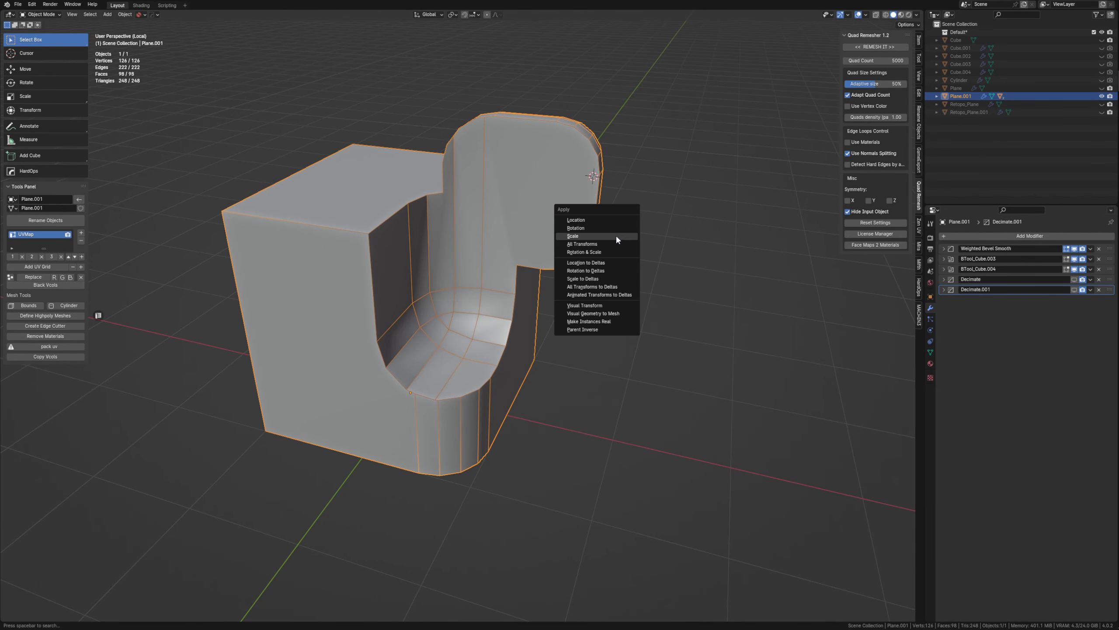
left_click(607, 314)
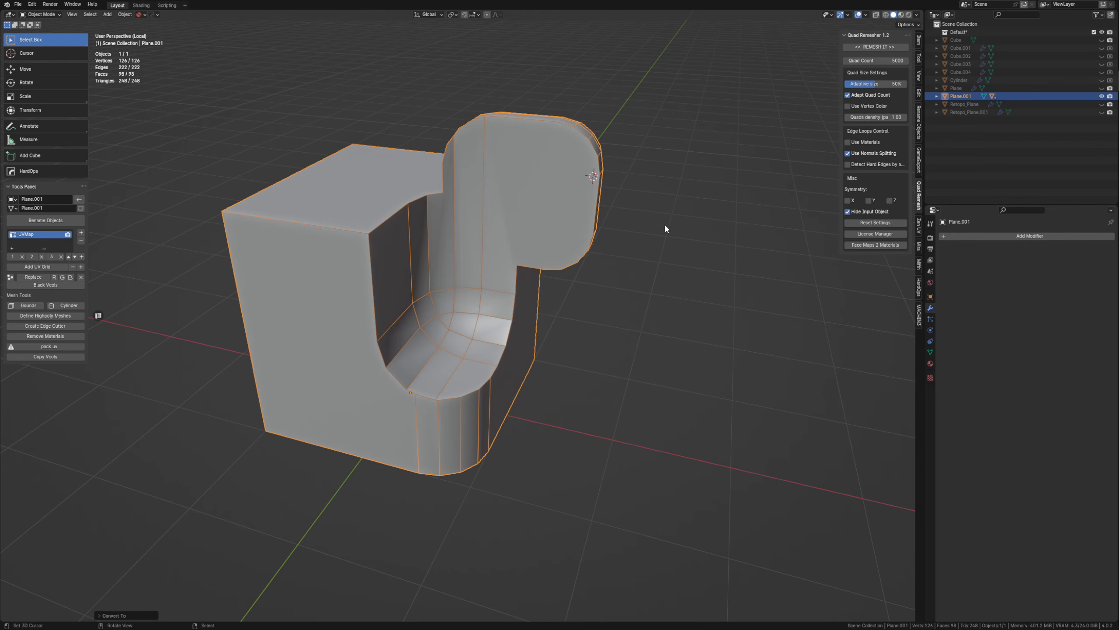
Examine the faces and shading of the converted mesh around the lobe and the recess wall.
key("Tab")
middle_click_drag(609, 168, 512, 195)
left_click(469, 253)
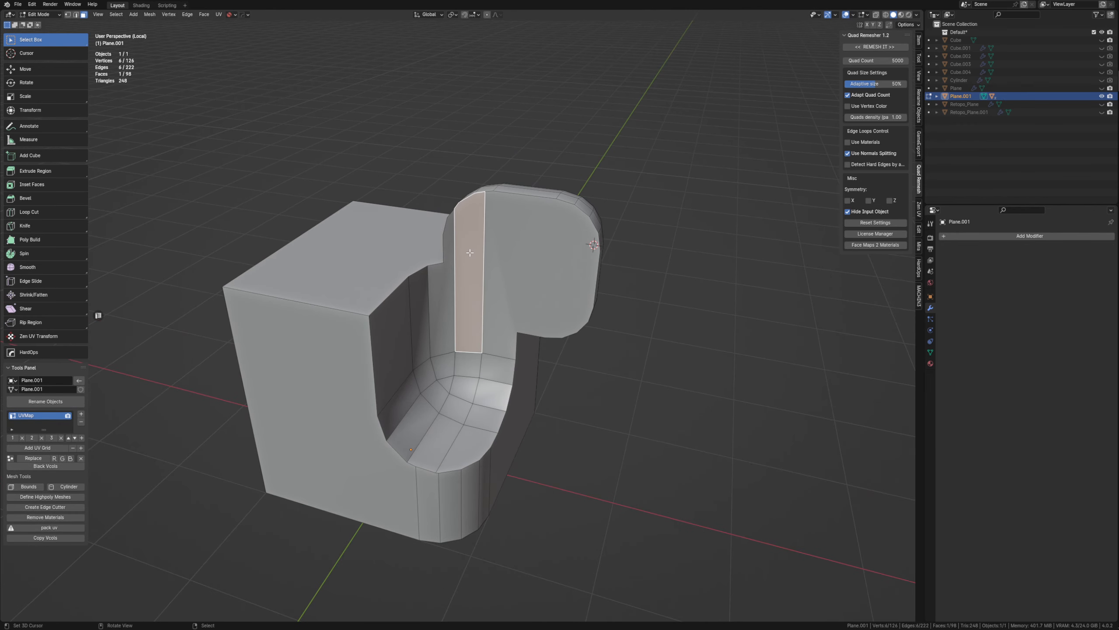
scroll(469, 252, "up", 4)
middle_click_drag(469, 252, 533, 367)
key("a")
key("a")
key("a")
key("Tab")
middle_click_drag(509, 315, 556, 303)
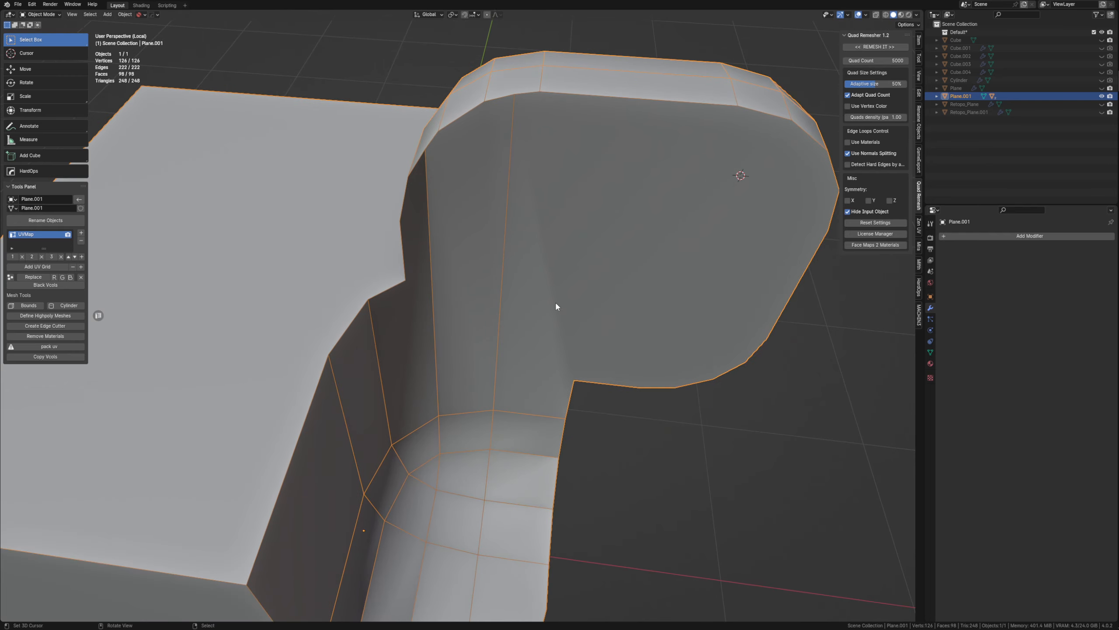
Add a Triangulate modifier to the low-poly part with Minimum Vertices set to 5.
left_click(1021, 235)
type("tr")
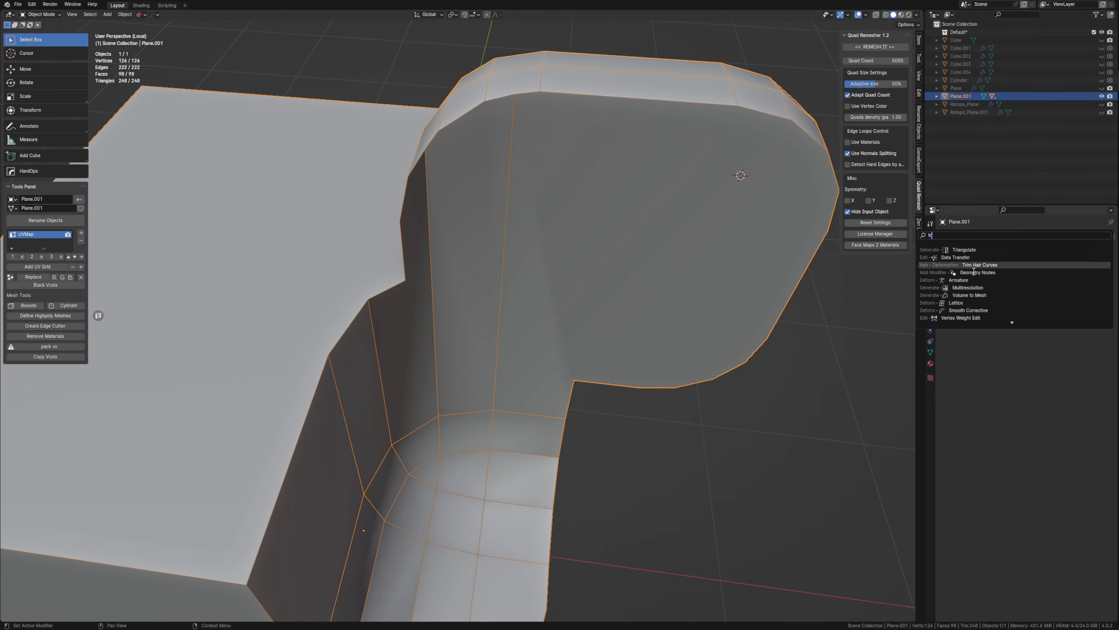
left_click(979, 247)
middle_click_drag(775, 344, 987, 313)
middle_click_drag(631, 392, 559, 358)
scroll(551, 420, "up", 2)
scroll(700, 315, "up", 2)
Merge the two nearly coincident vertices on the recess rim above the rounded outer corner.
key("Tab")
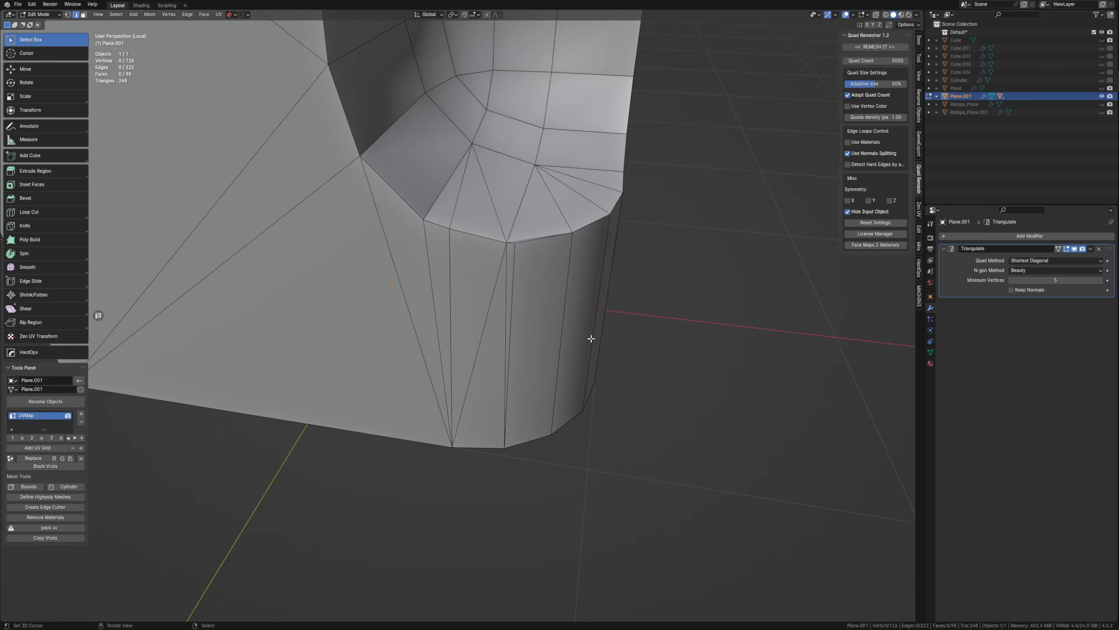
scroll(633, 258, "up", 4)
middle_click_drag(559, 212, 509, 261, "shift")
key("m")
scroll(513, 208, "down", 4)
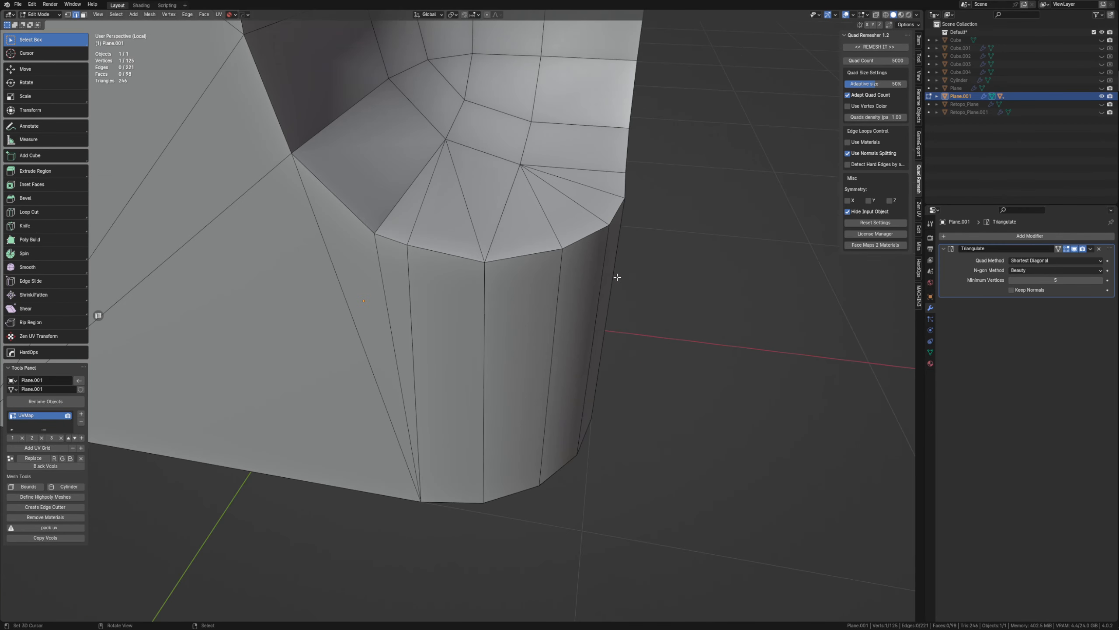
Collapse the short edge running into the recess rim just past the rounded outer corner.
middle_click_drag(617, 277, 544, 299)
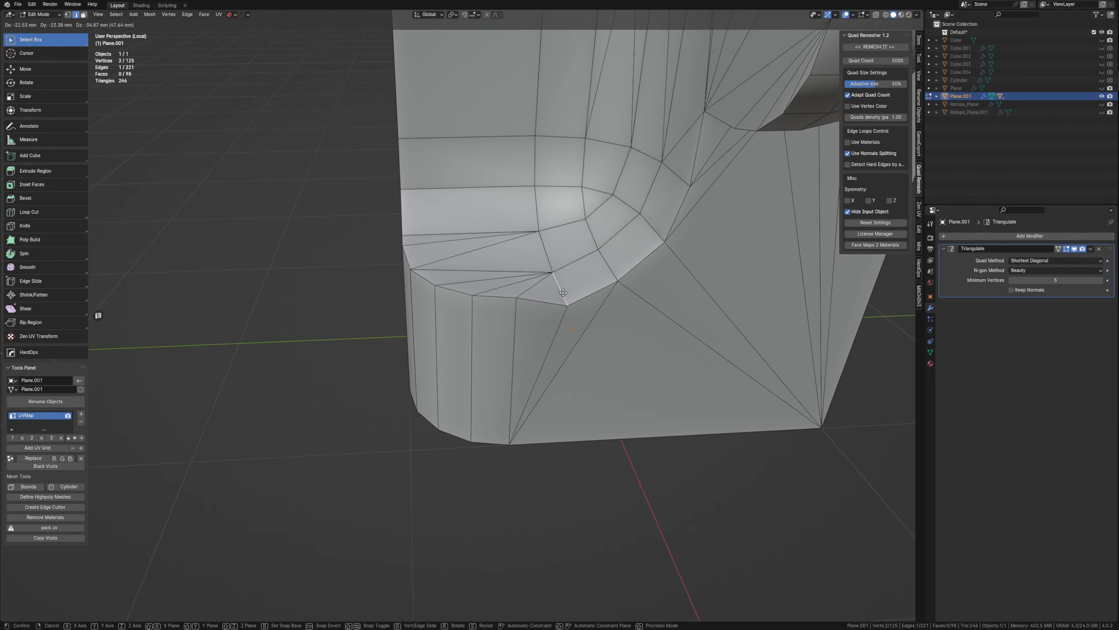
left_click(556, 300, "shift")
key("m")
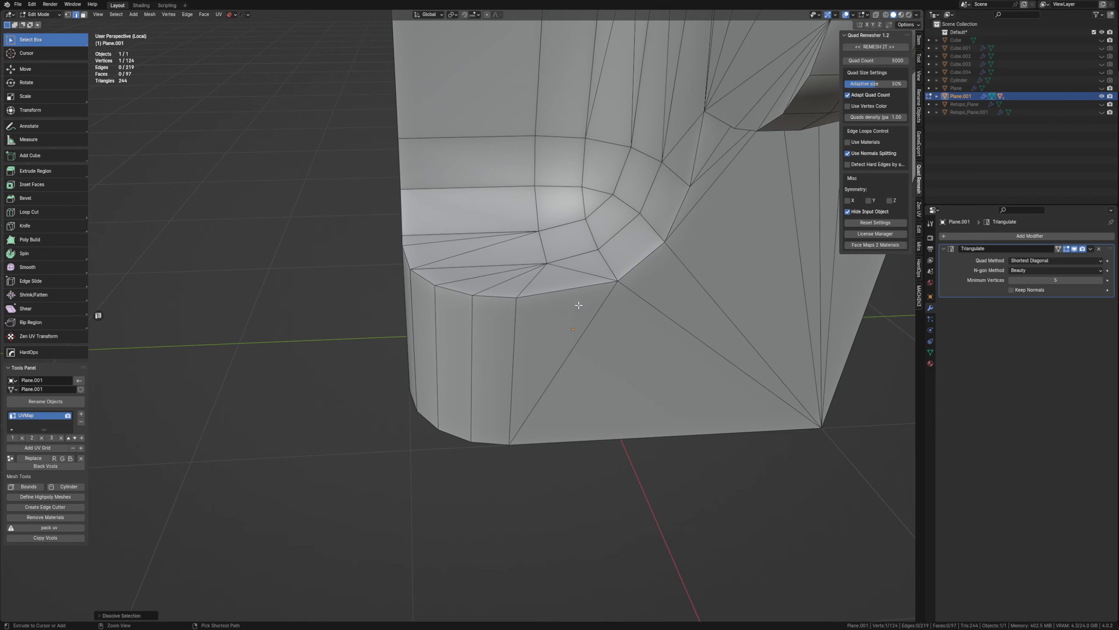
middle_click_drag(562, 305, 424, 364)
Collapse the short bevel edges around the recess's inner corner to reduce its rounding segments.
scroll(592, 295, "down", 2)
right_click(452, 298)
right_click(425, 365)
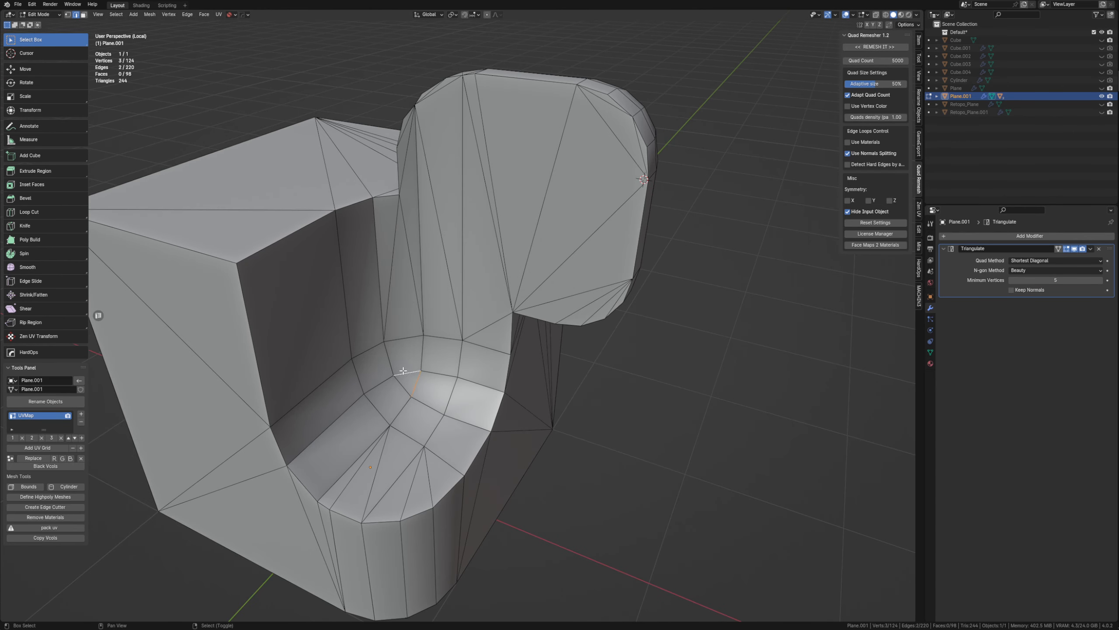
key("m")
key("1")
key("ctrl+z")
right_click(380, 407, "shift")
key("m")
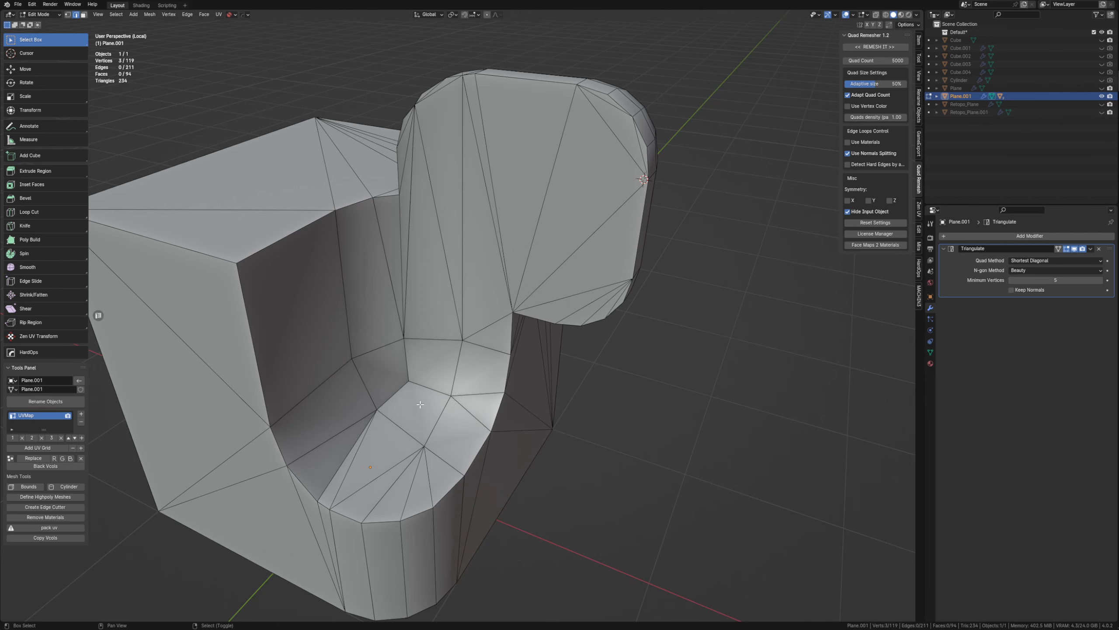
Try to connect a vertex on the recess rim to a vertex on the recess's inner corner curve.
middle_click_drag(510, 350, 459, 329)
scroll(434, 324, "up", 3)
key("1")
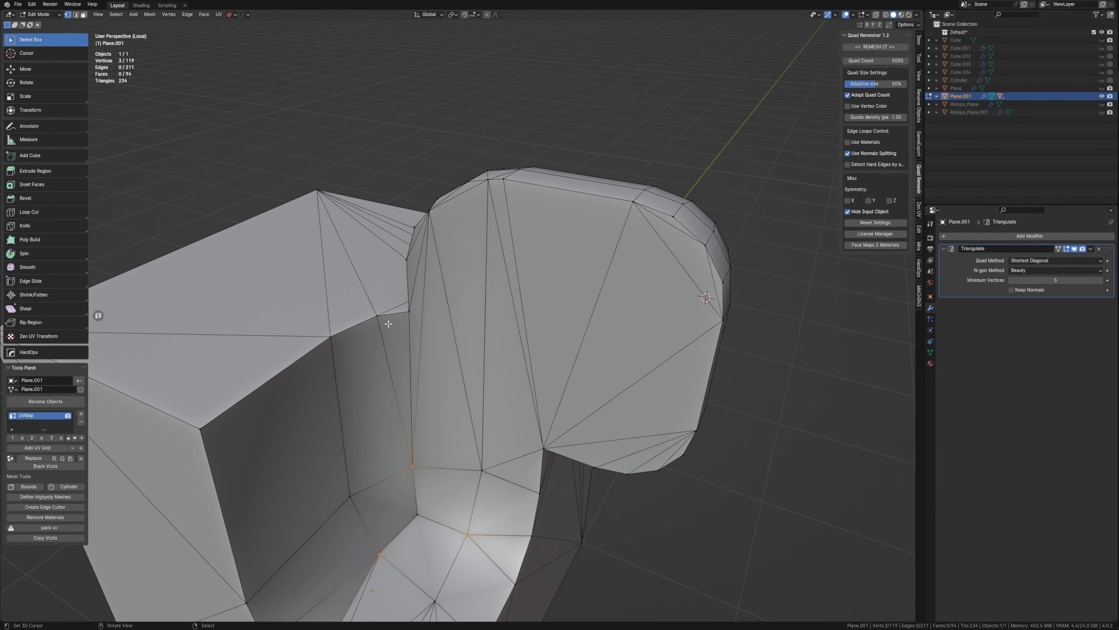
right_click(407, 313)
right_click(484, 470, "shift")
key("j")
middle_click_drag(506, 477, 525, 465)
key("ctrl+z")
key("ctrl+z")
key("ctrl+z")
Leave mesh editing of the low-poly part and bring back all the other scene objects.
scroll(563, 387, "down", 3)
middle_click_drag(410, 310, 612, 390)
key("Tab")
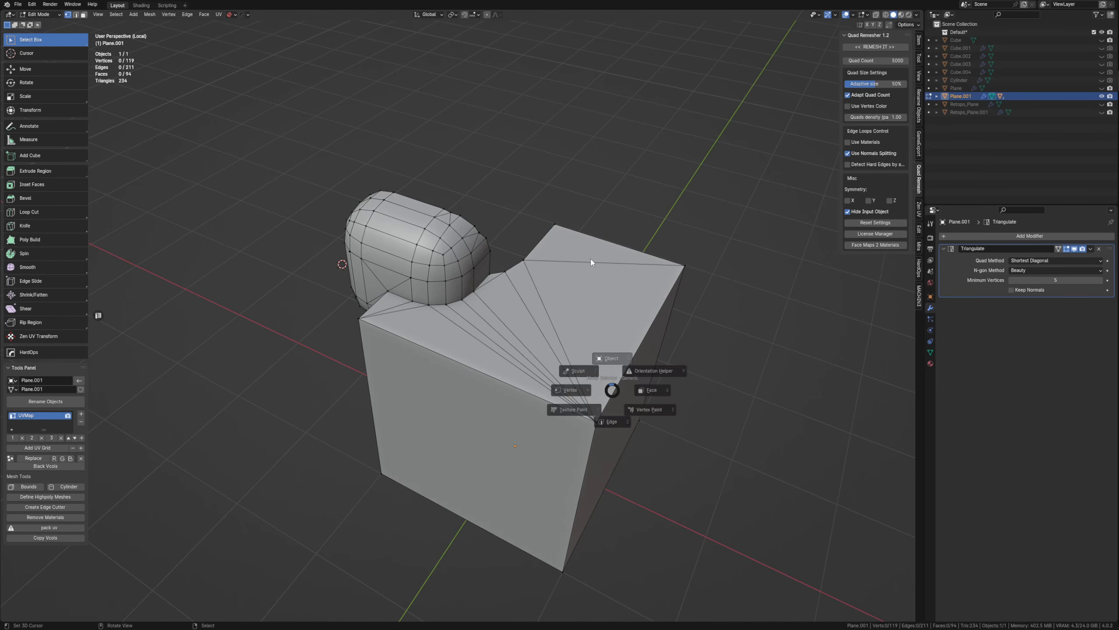
middle_click_drag(591, 261, 549, 328)
key("alt+h")
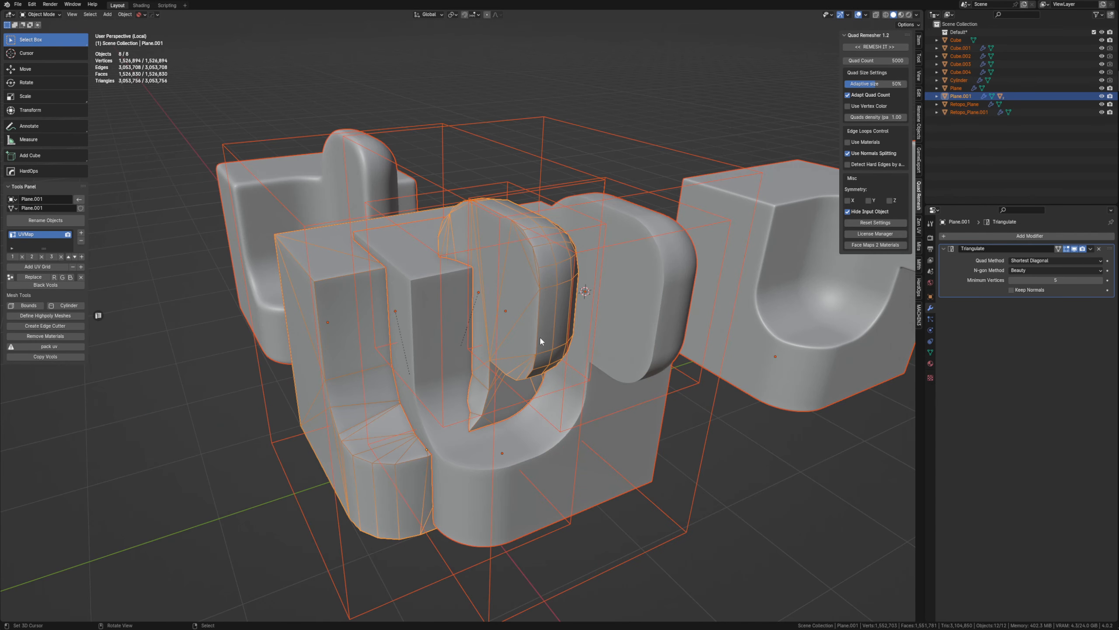
Move the low-poly part along the X axis toward the high-poly copy.
left_click(539, 336)
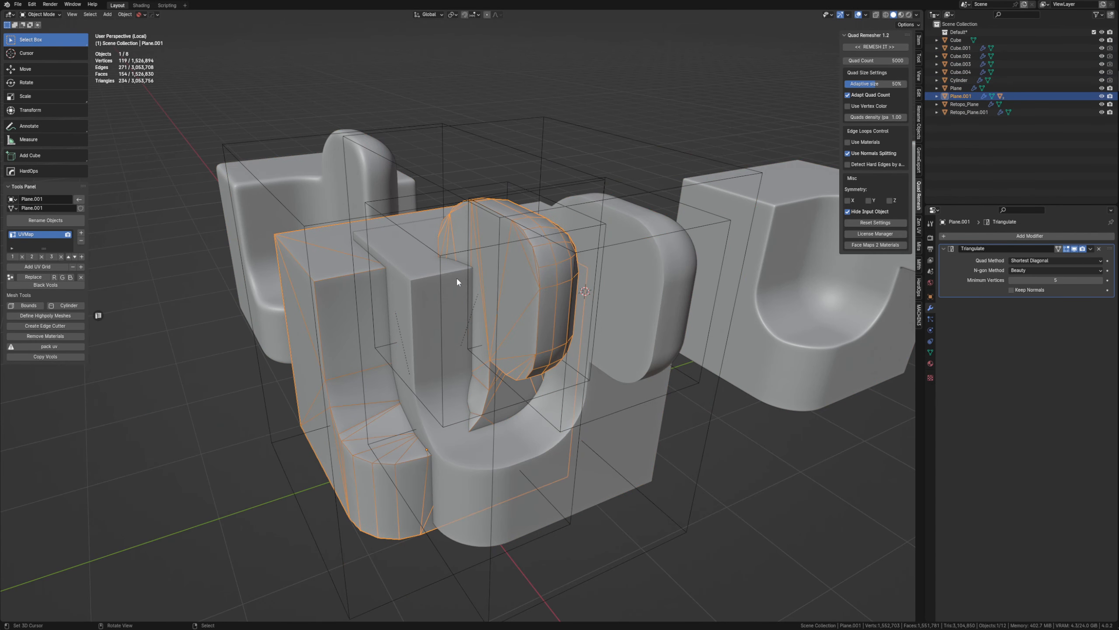
key("g")
key("x")
left_click(374, 172)
middle_click_drag(374, 173, 498, 186, "shift")
middle_click_drag(498, 185, 425, 223)
Delete the leftover geometry beside the low-poly part.
left_click(408, 205, "shift")
key("x")
left_click(419, 215)
Align the low-poly part with the remeshed high-poly part by transferring the Location between them.
right_click(425, 222)
key("g")
right_click(424, 261)
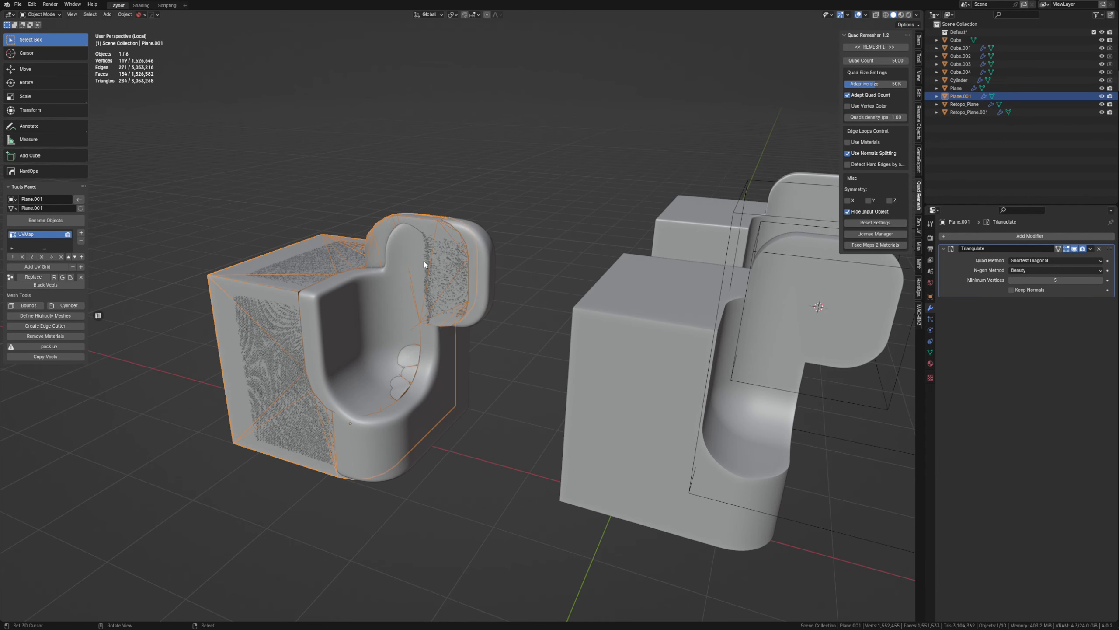
left_click(424, 265, "shift")
key("ctrl+l")
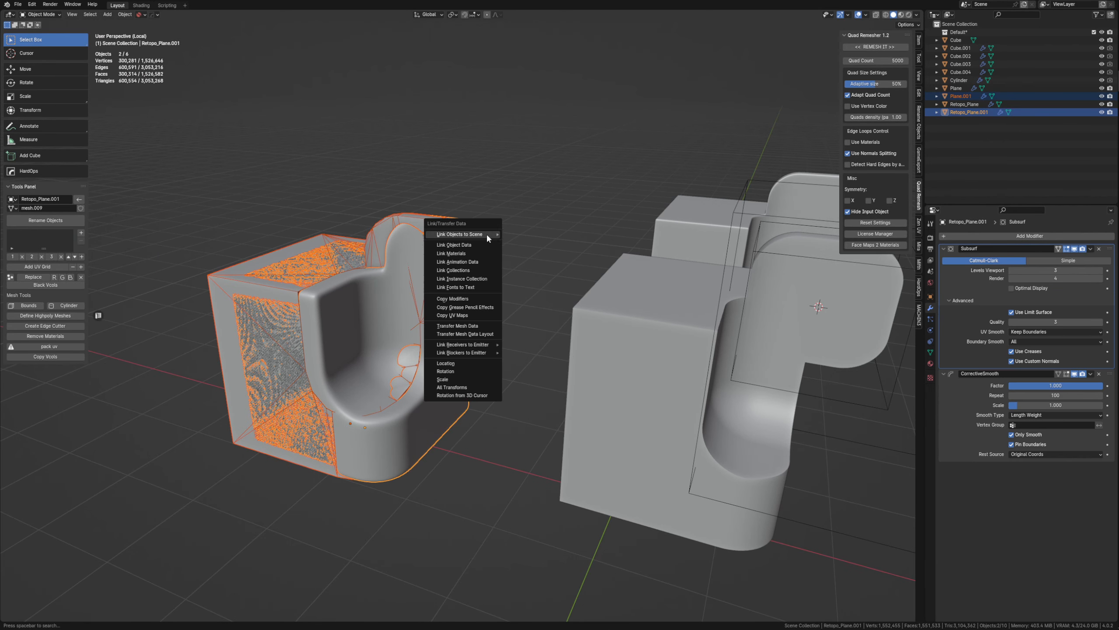
left_click(445, 363)
key("KP_Decimal")
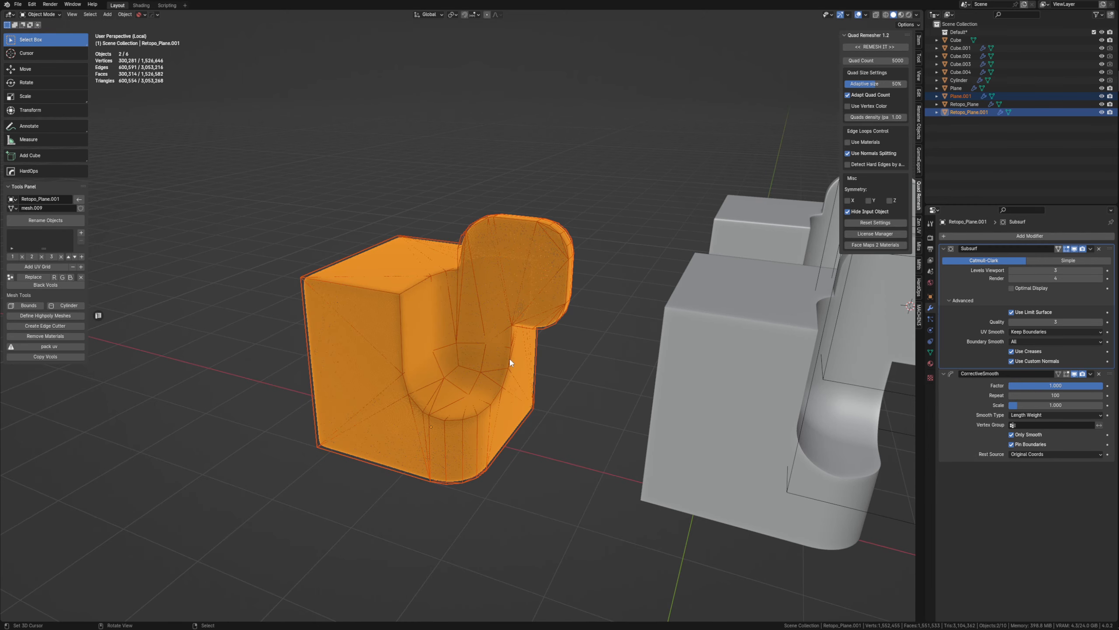
Examine how the low-poly part's edges and silhouette match the overlapping high-poly mesh from several sides.
key("a")
right_click(491, 327)
key("alt+z")
key("alt+z")
key("a")
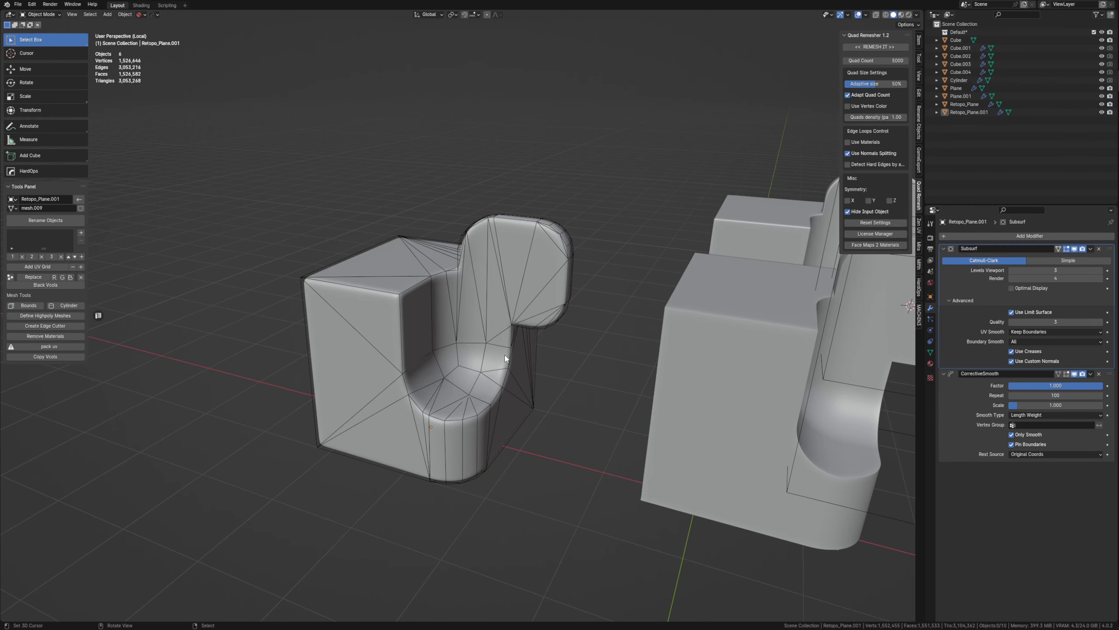
scroll(507, 353, "up", 3)
middle_click_drag(525, 345, 545, 279, "shift")
right_click(568, 350)
key("g")
right_click(634, 317)
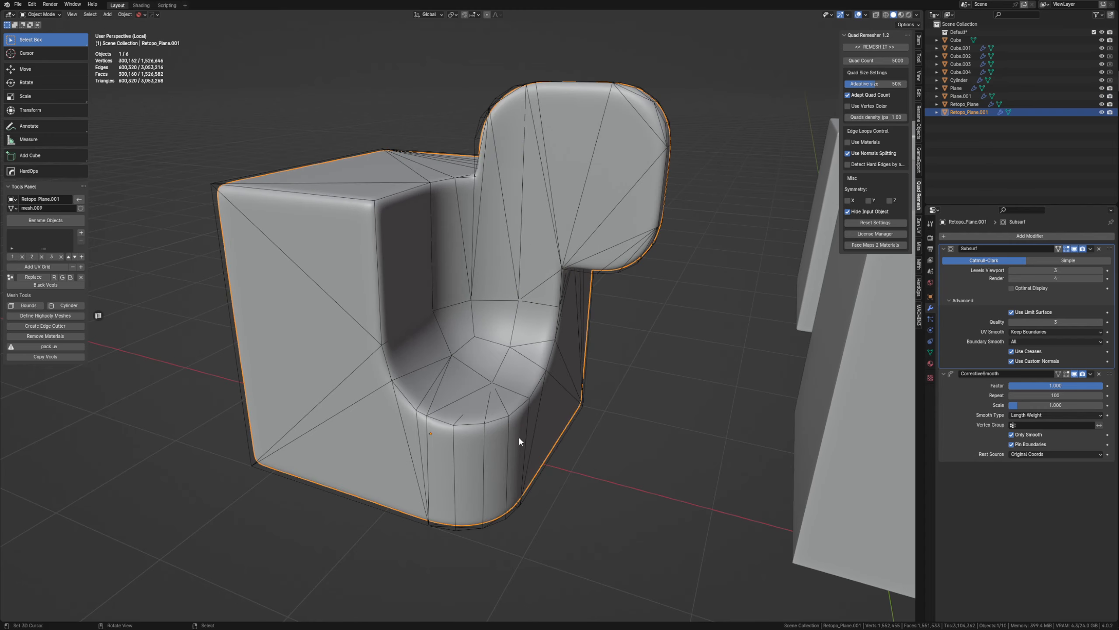
right_click(514, 430)
middle_click_drag(515, 430, 658, 461)
scroll(457, 420, "down", 6)
middle_click_drag(457, 420, 493, 395)
scroll(489, 388, "up", 5)
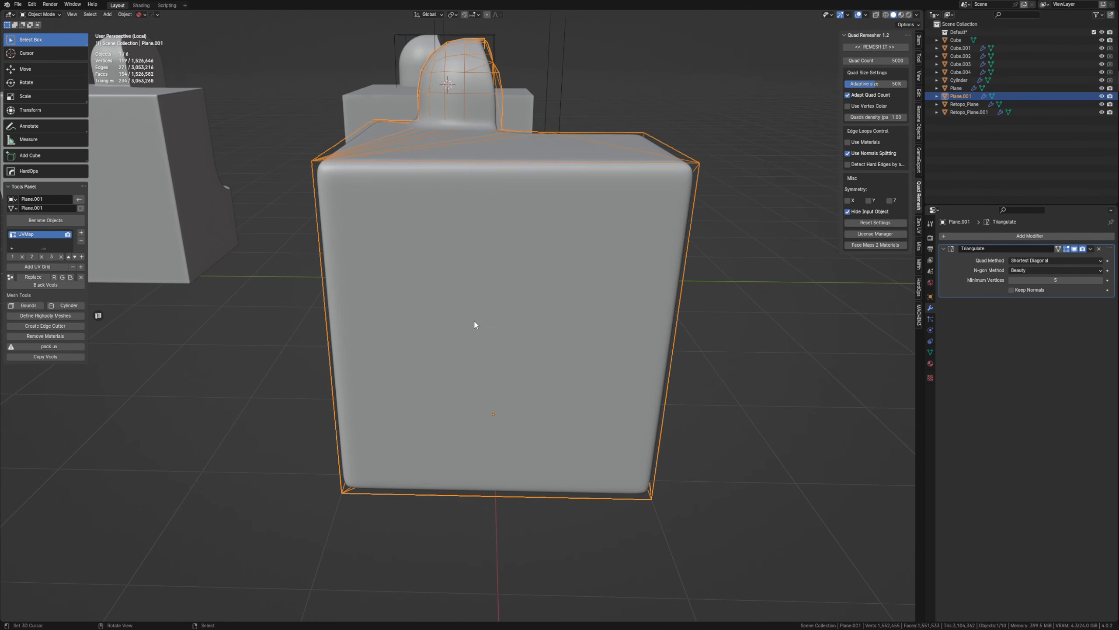
Compare the high-poly's dense quad mesh with the low-poly wireframe, checking the recess and outer edges.
middle_click_drag(459, 265, 486, 276)
right_click(526, 261)
scroll(498, 284, "down", 5)
middle_click_drag(546, 293, 466, 324)
key("Tab")
scroll(497, 346, "up", 5)
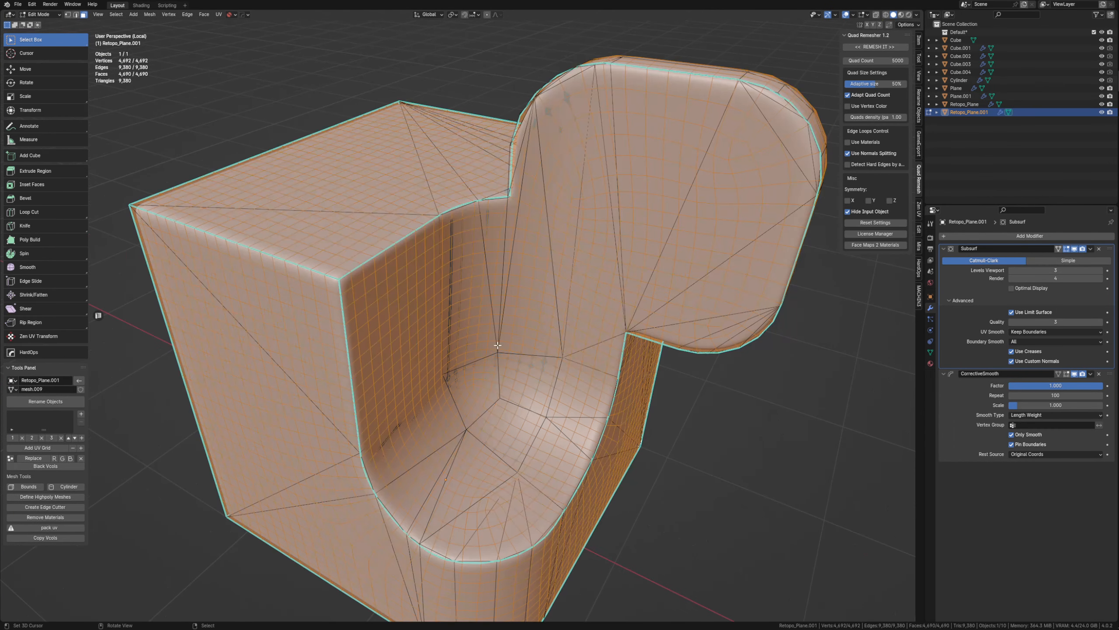
key("Tab")
scroll(626, 297, "down", 6)
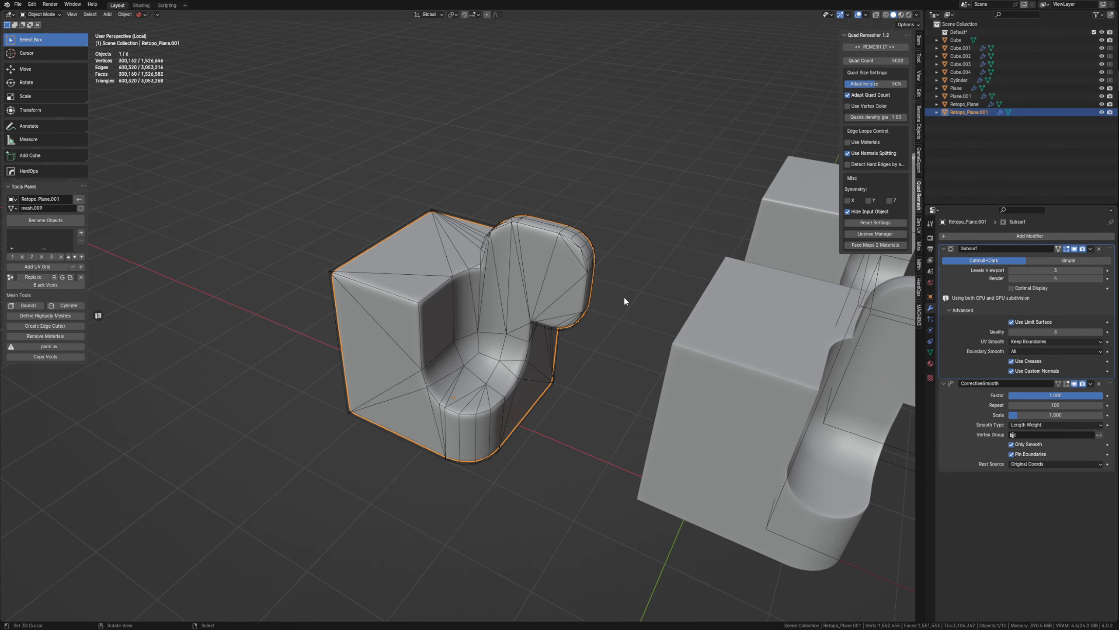
key("Tab")
key("Tab")
key("Tab")
key("Tab")
Try deleting the remeshed high-poly object and undo the deletion.
key("x")
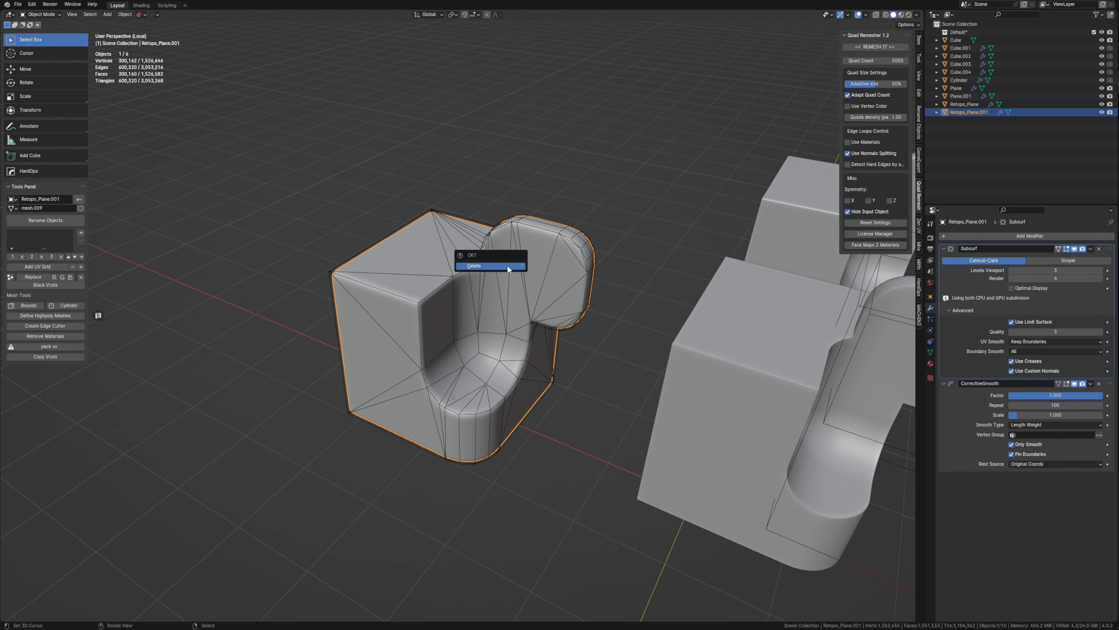
left_click(508, 266)
middle_click_drag(740, 432, 703, 388, "shift")
key("ctrl+z")
Move the boolean box Cube.003 along the global Y axis so it protrudes from the block's side.
middle_click_drag(899, 432, 715, 367, "shift")
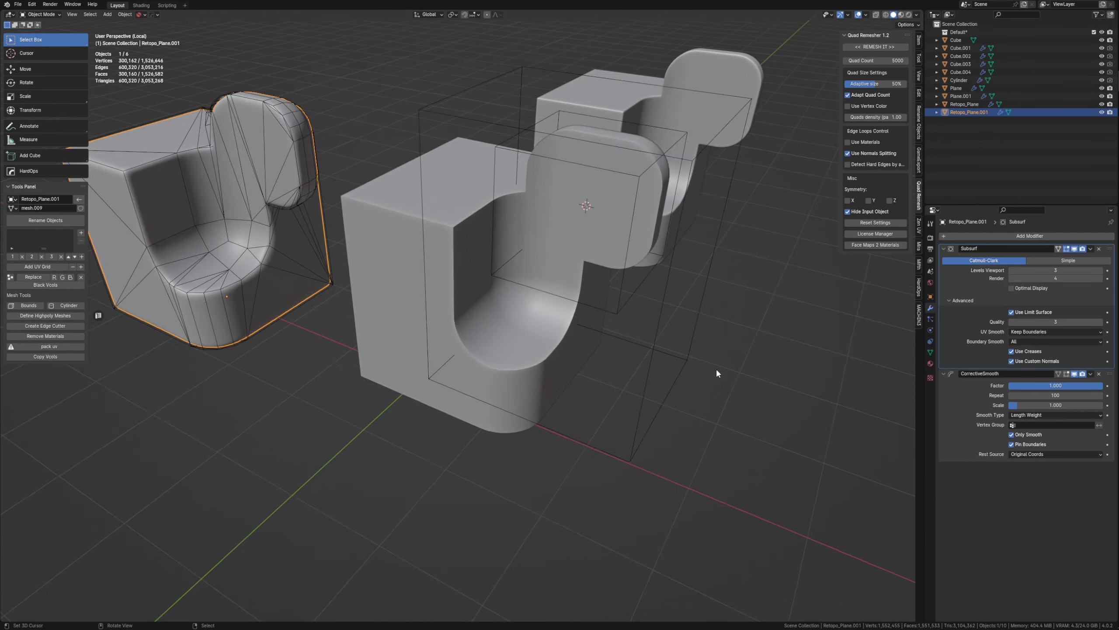
scroll(716, 367, "down", 1)
left_click(569, 242)
middle_click_drag(570, 242, 569, 336)
left_click(557, 307)
key("g")
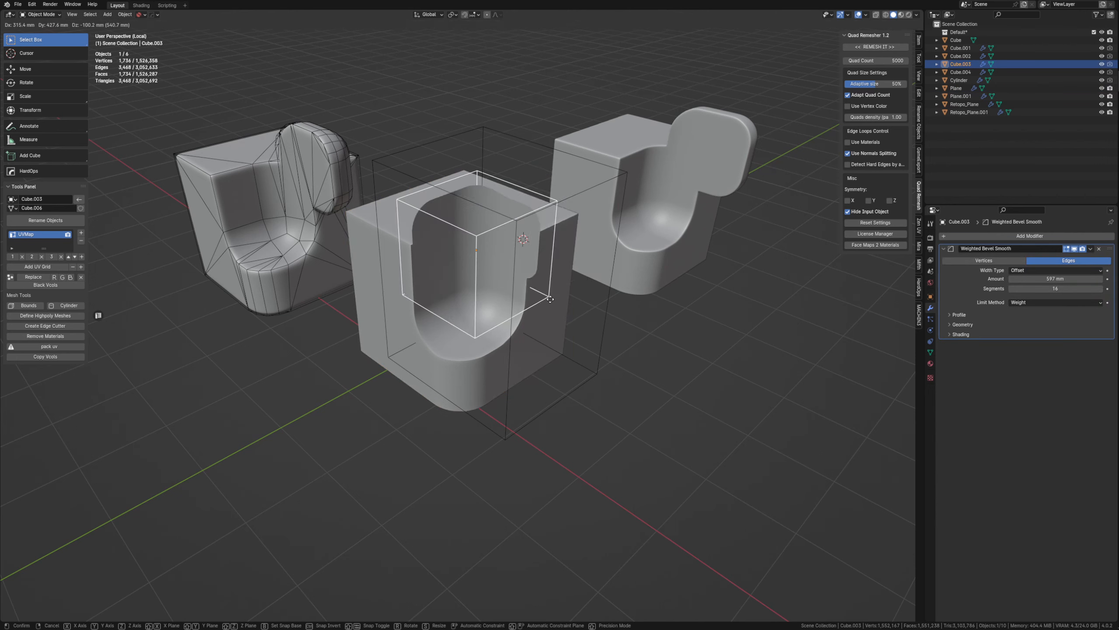
middle_click_drag(552, 348, 497, 374)
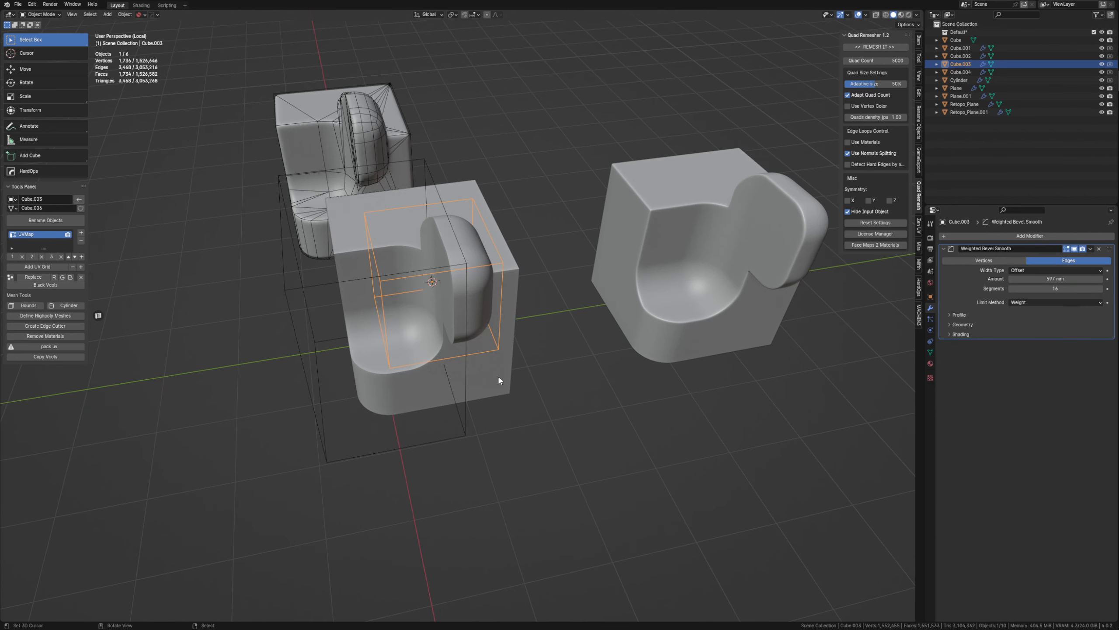
key("y")
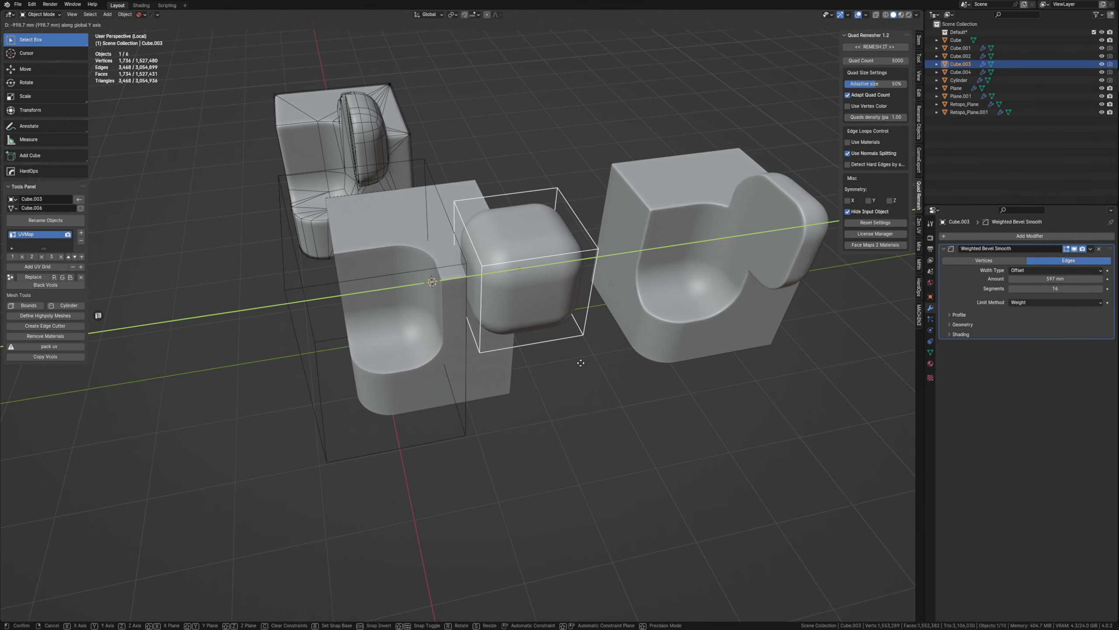
left_click(580, 363)
middle_click_drag(579, 363, 502, 363)
Lower the boolean cutter Cube.004 along the global Z axis by about 1859 mm.
key("g")
middle_click_drag(529, 418, 474, 402)
left_click(473, 402)
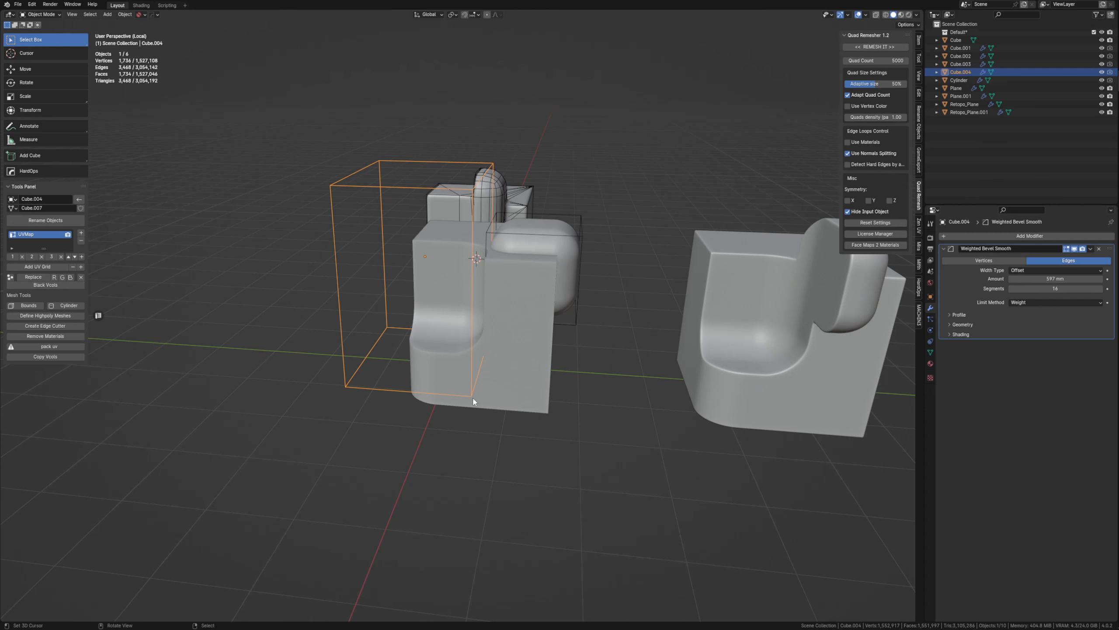
key("g")
key("z")
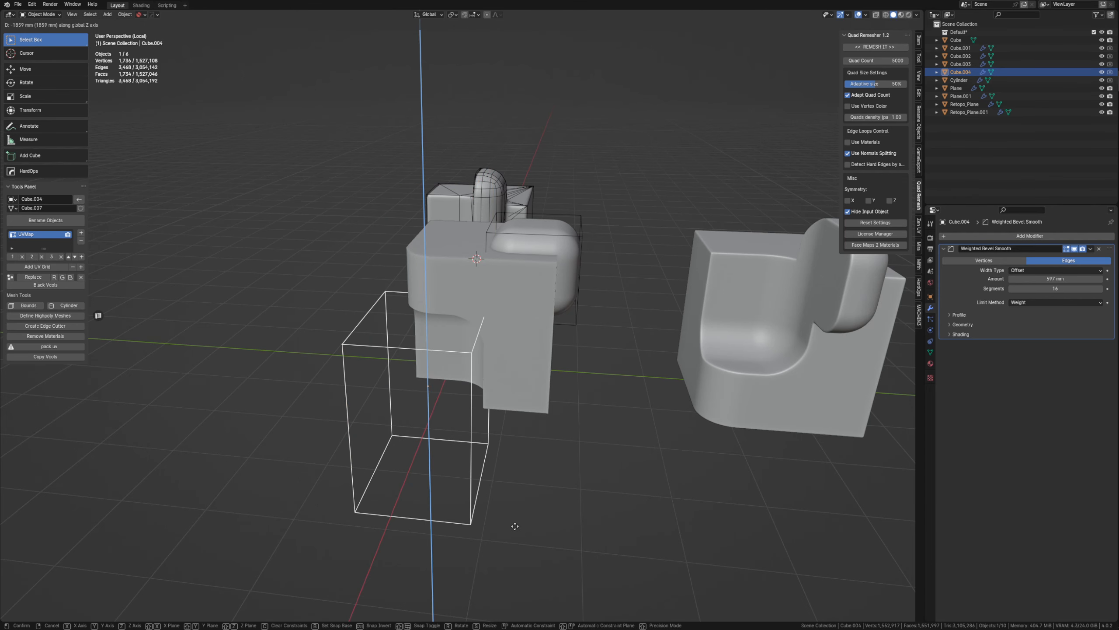
left_click(515, 526)
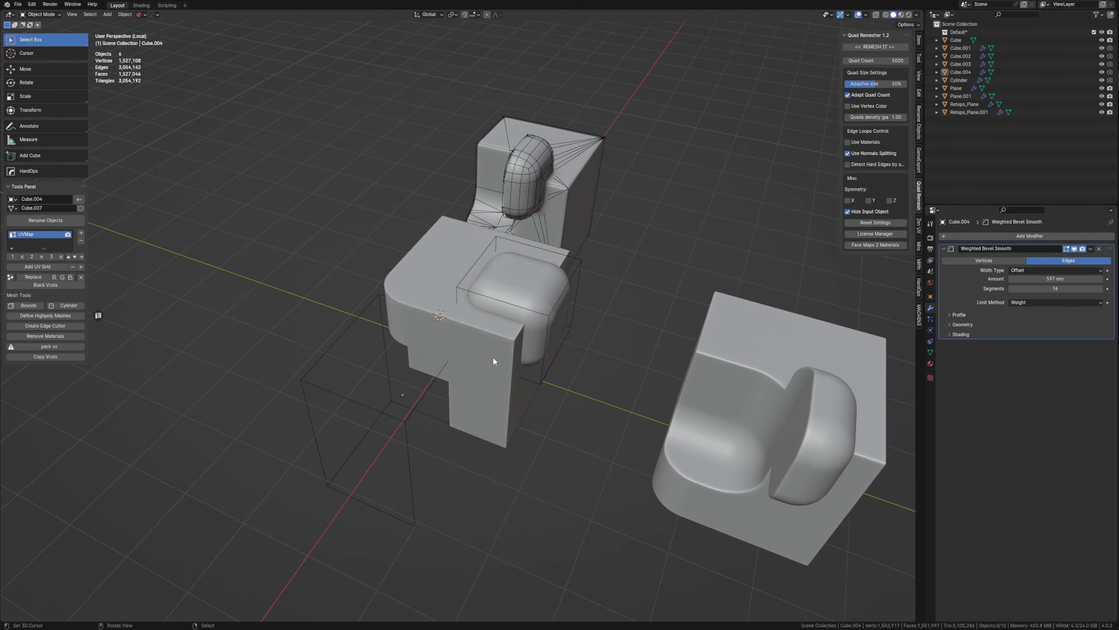
Isolate the boolean-cut block and remesh it with Quad Remesher at a quad count of 5000.
left_click(481, 354)
key("KP_Divide")
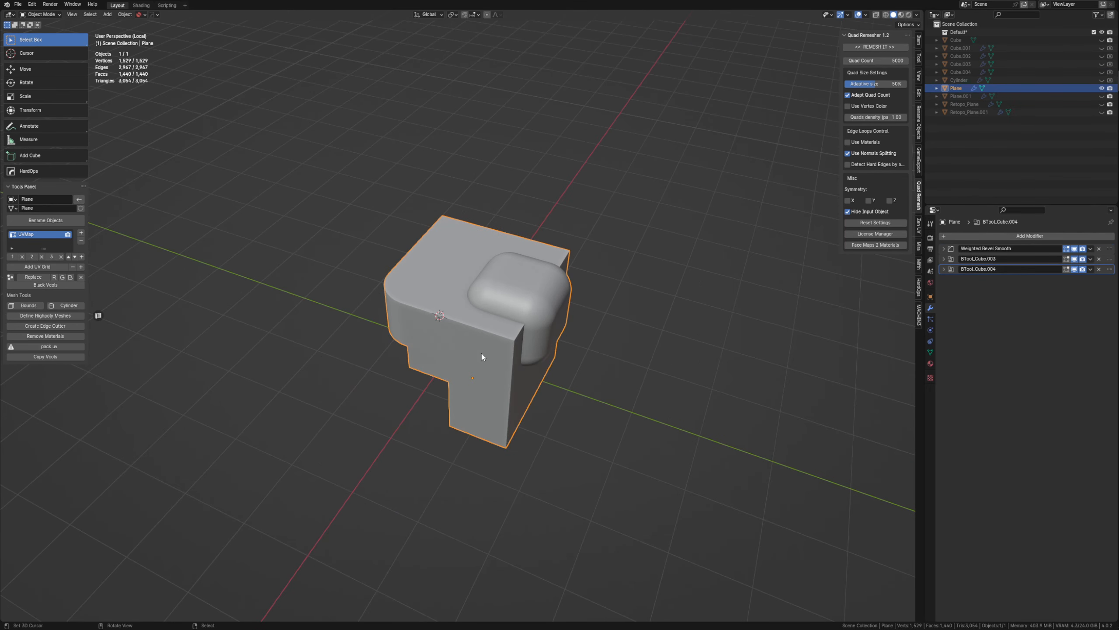
middle_click_drag(481, 354, 524, 282)
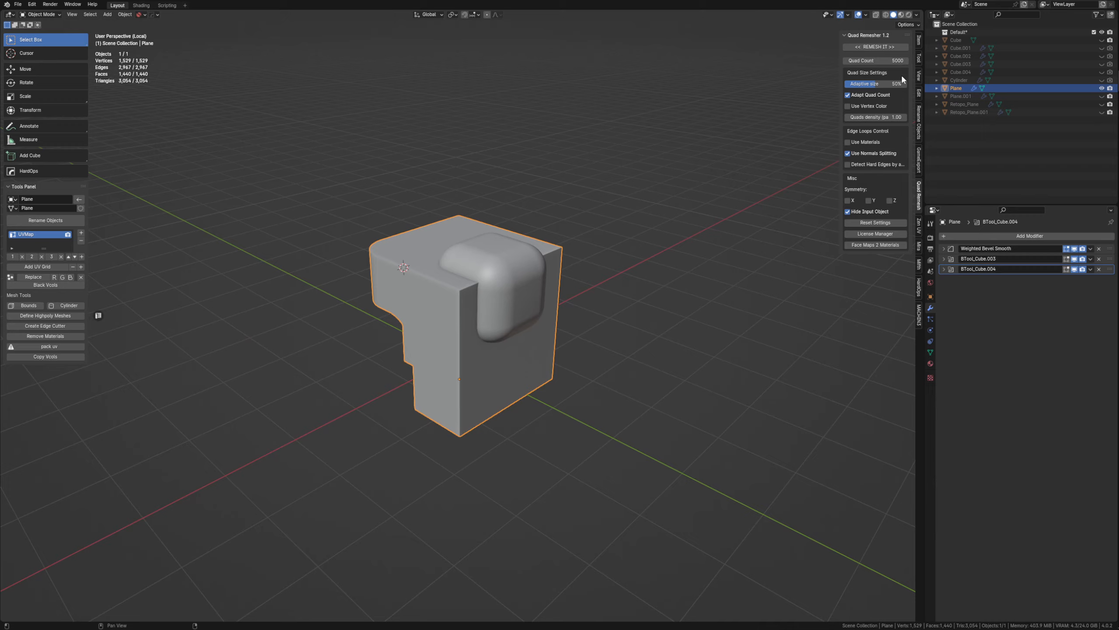
left_click(891, 49)
key("shift+z")
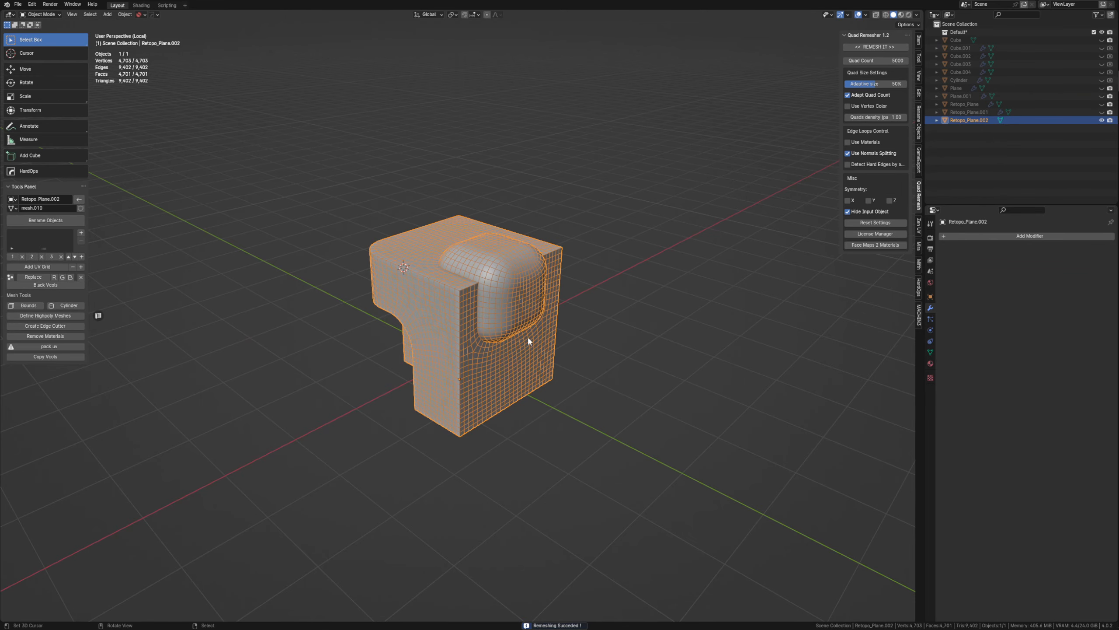
scroll(523, 338, "up", 5)
middle_click_drag(523, 337, 650, 280)
key("shift+z")
Add a level 3 Subdivision modifier to the remeshed block and turn off Auto Smooth for its normals.
key("ctrl+3")
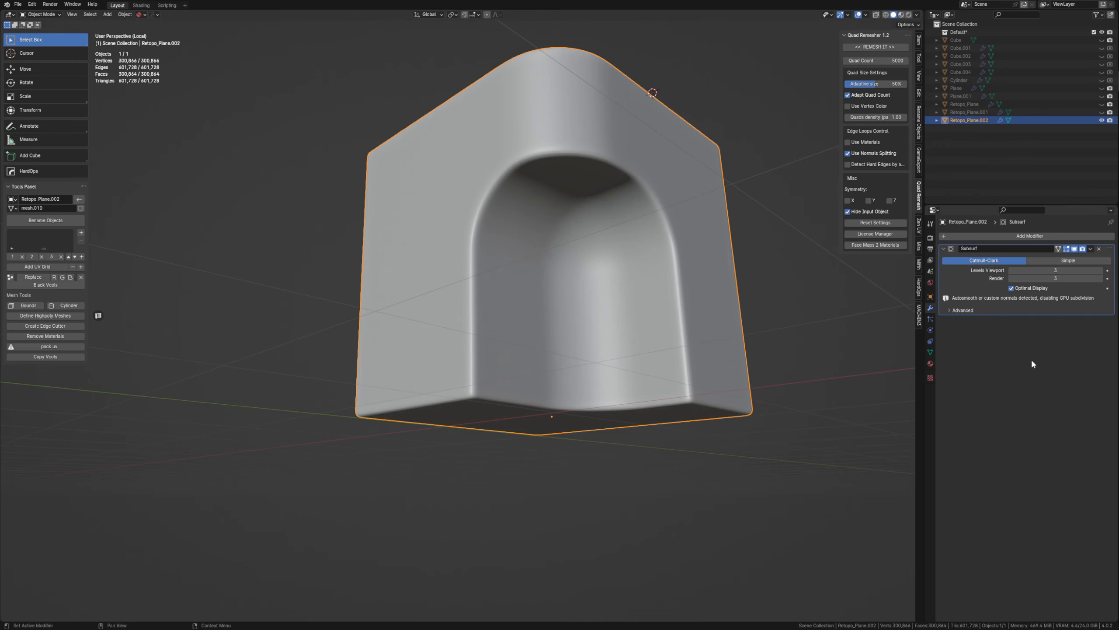
left_click(931, 363)
left_click(930, 352)
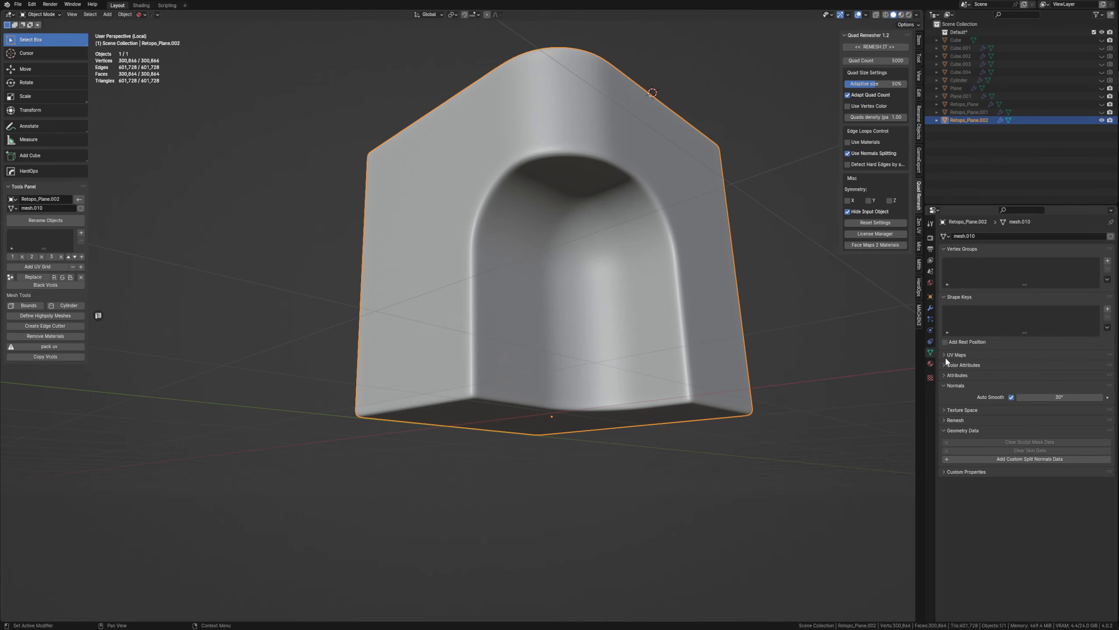
left_click(1012, 397)
middle_click_drag(603, 340, 622, 264)
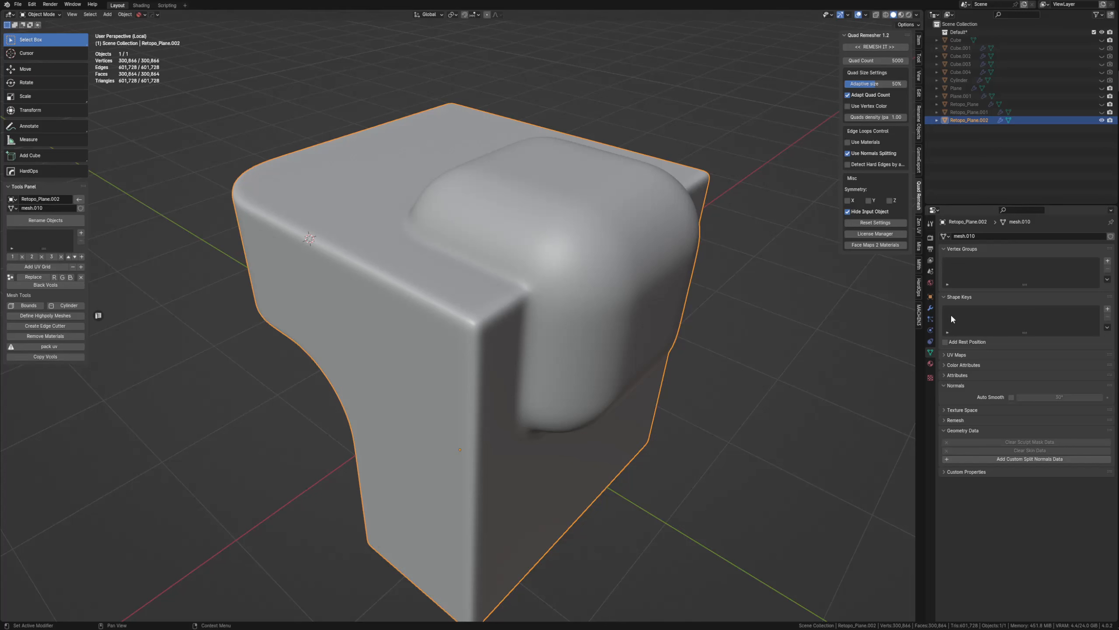
Start adding another modifier to the remeshed block after its Subdivision modifier.
left_click(931, 308)
key("shift+a")
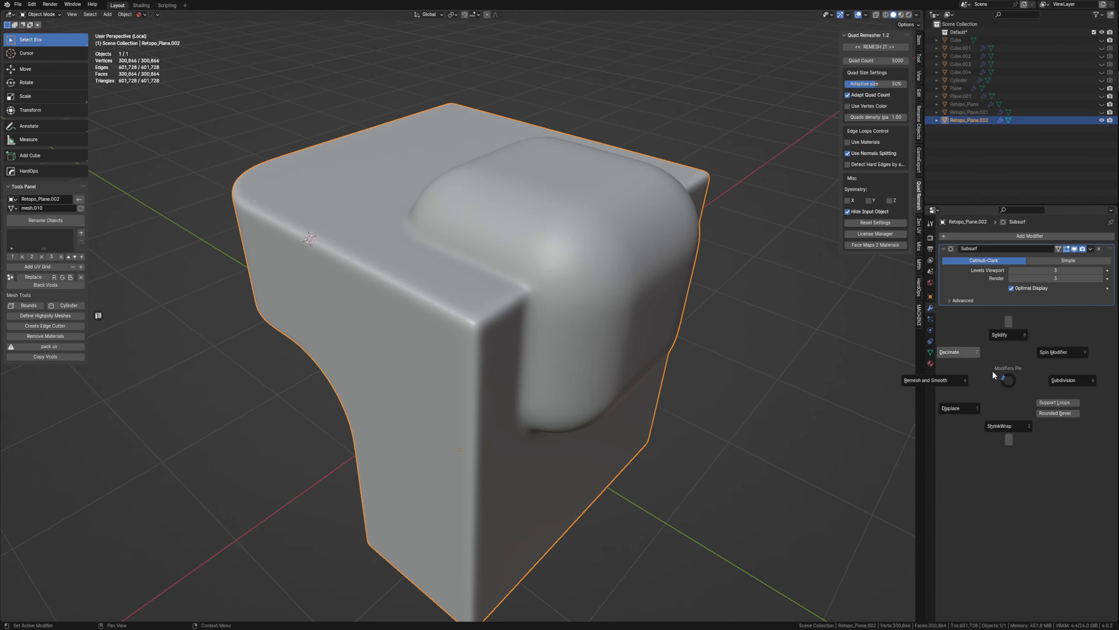